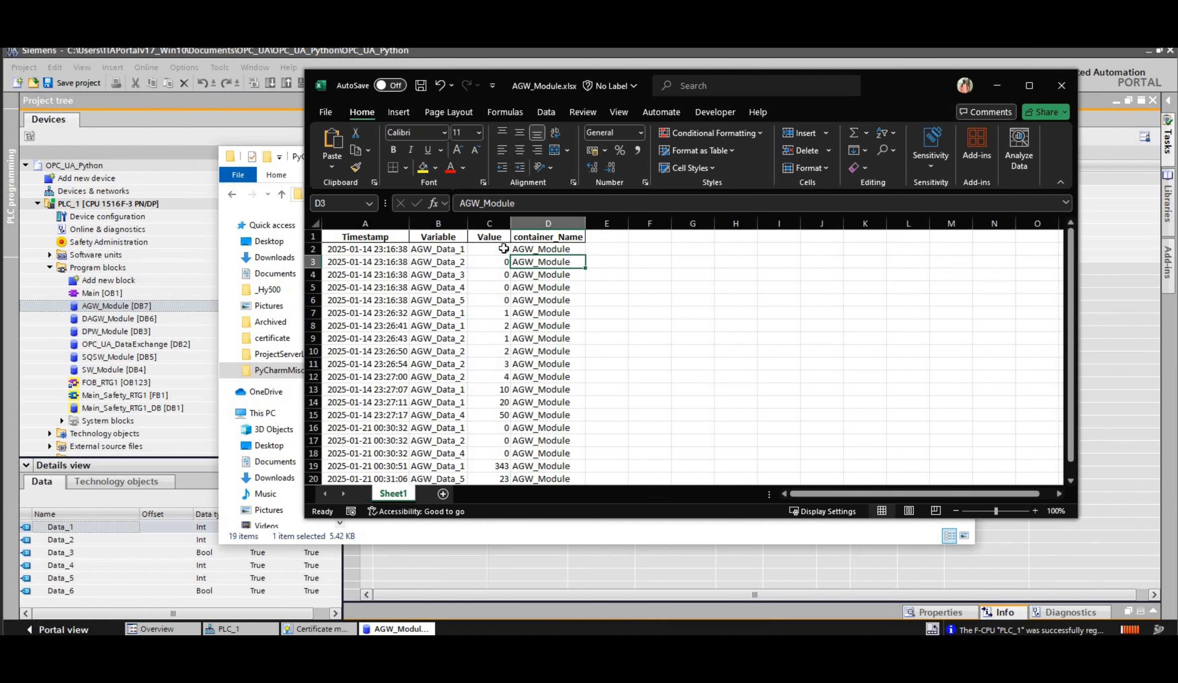
Step: Review the logged entries in the Value column of the AGW_Module.xlsx workbook in Excel
{"action": "key", "text": "Down"}
{"action": "key", "text": "Down"}
{"action": "key", "text": "Down"}
{"action": "key", "text": "Down"}
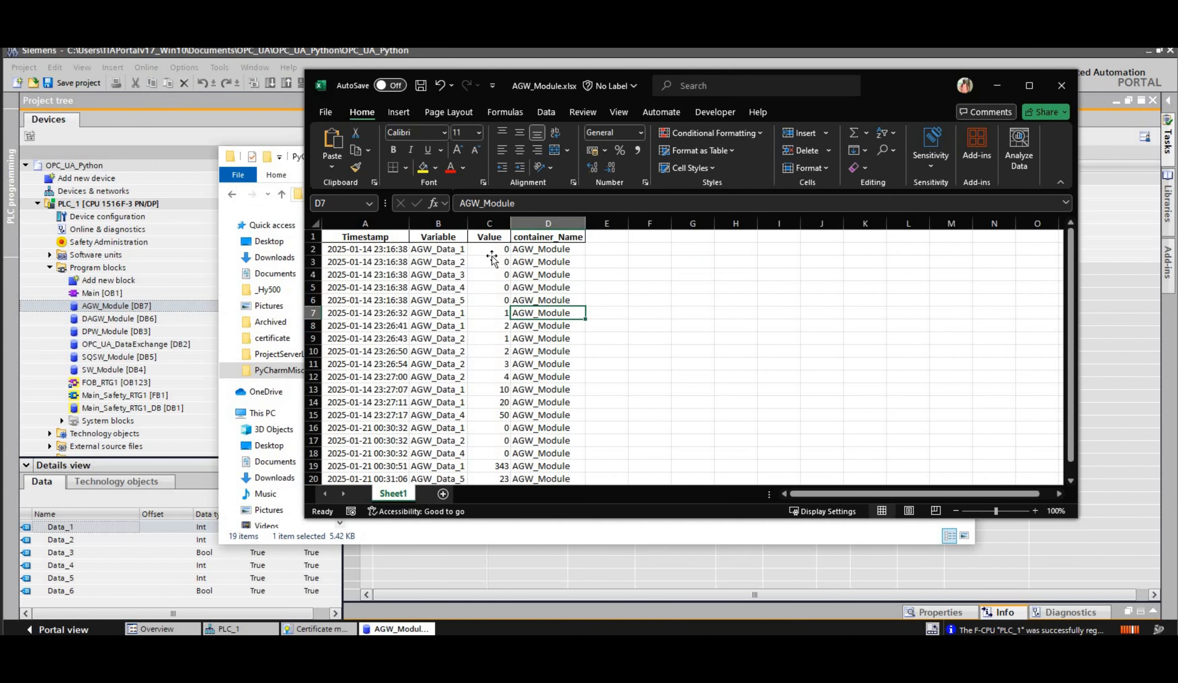
{"action": "left_click", "coordinate": [490, 250]}
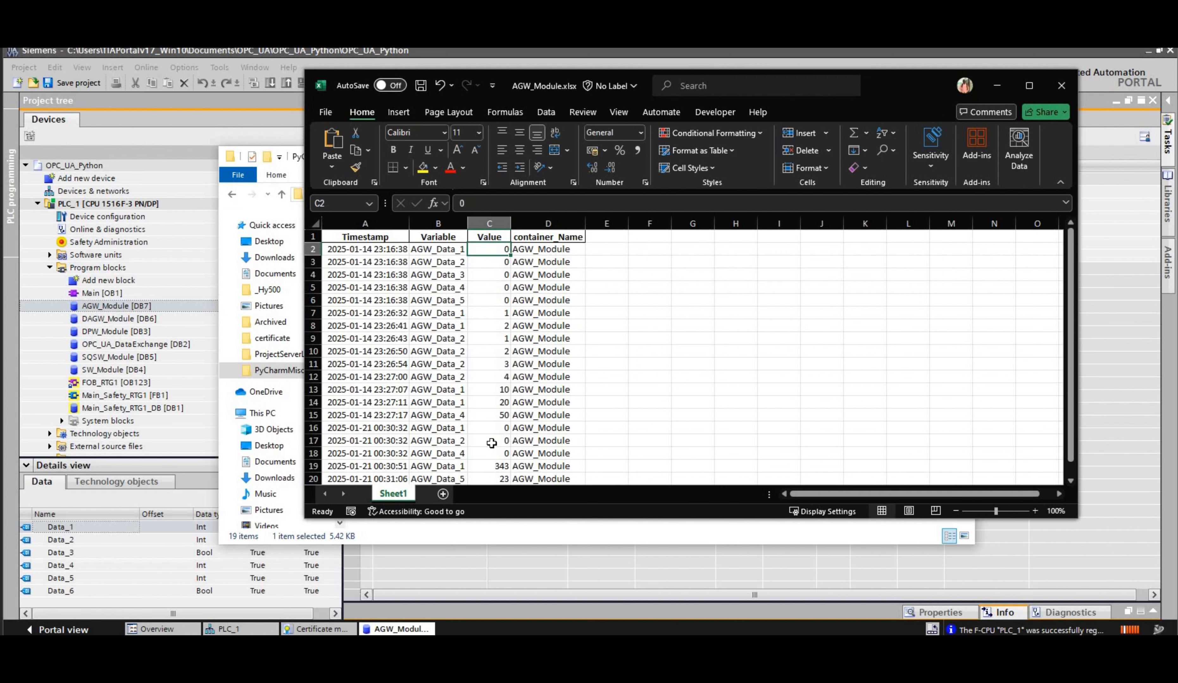
{"action": "left_click", "coordinate": [490, 364]}
{"action": "left_click", "coordinate": [489, 453]}
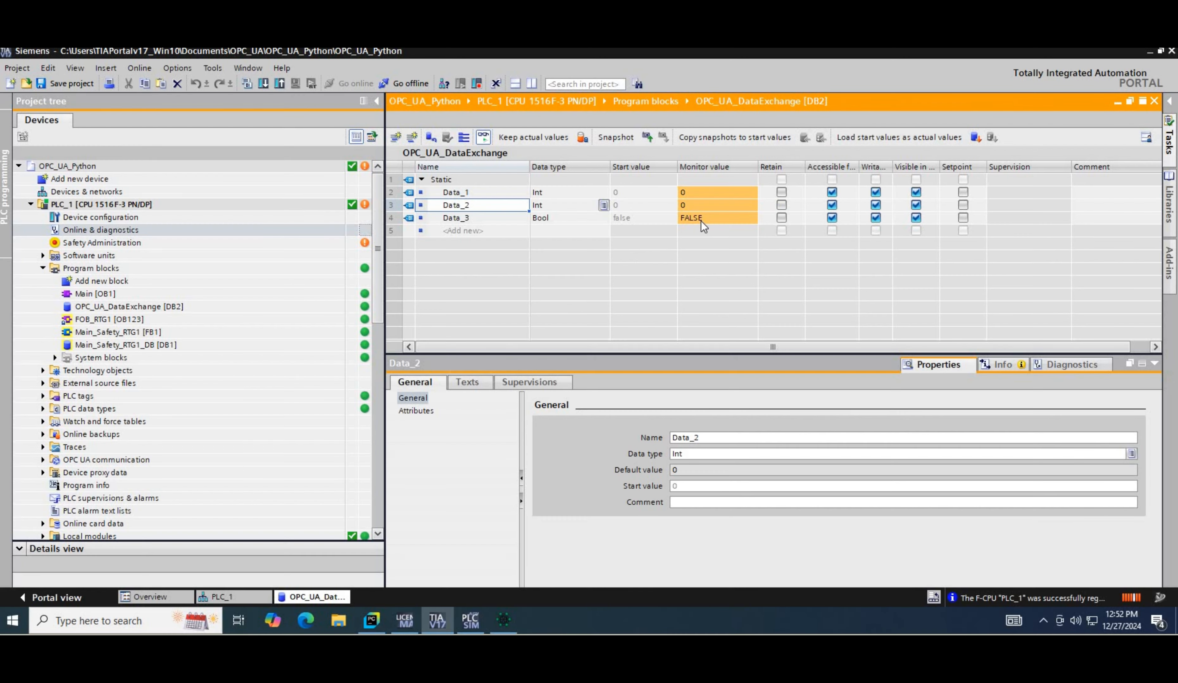
Step: Modify the monitor value of Data_3 in the OPC_UA_DataExchange data block to TRUE
{"action": "left_click", "coordinate": [610, 373]}
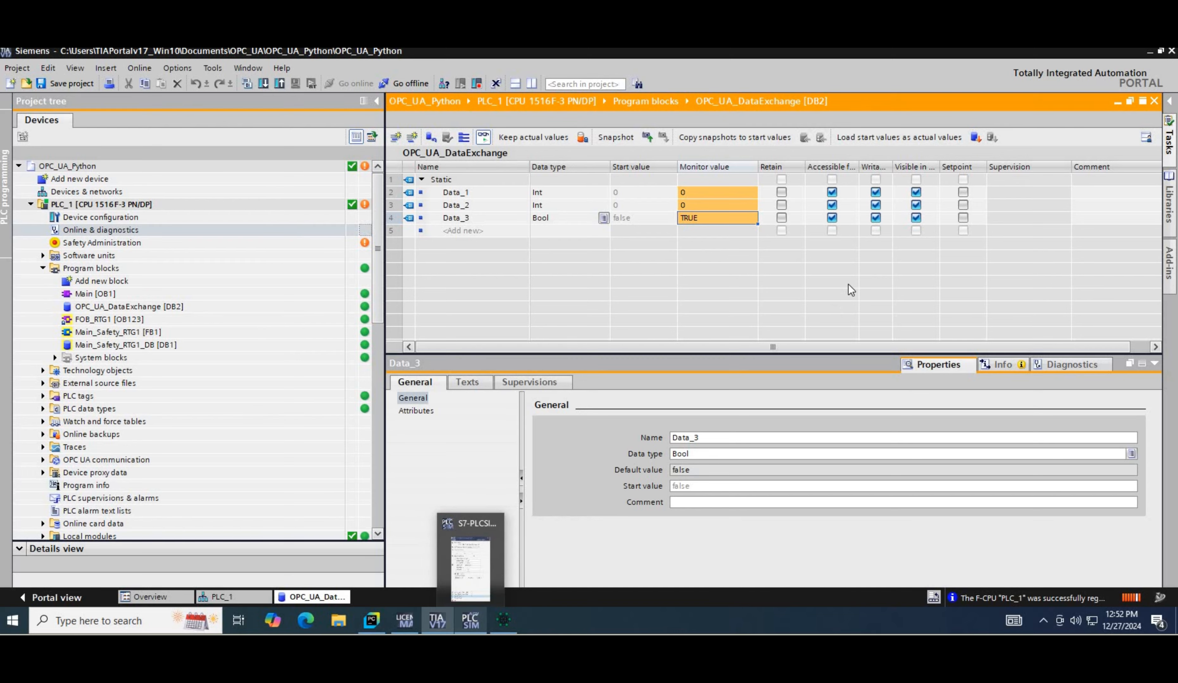
{"action": "left_click", "coordinate": [503, 621]}
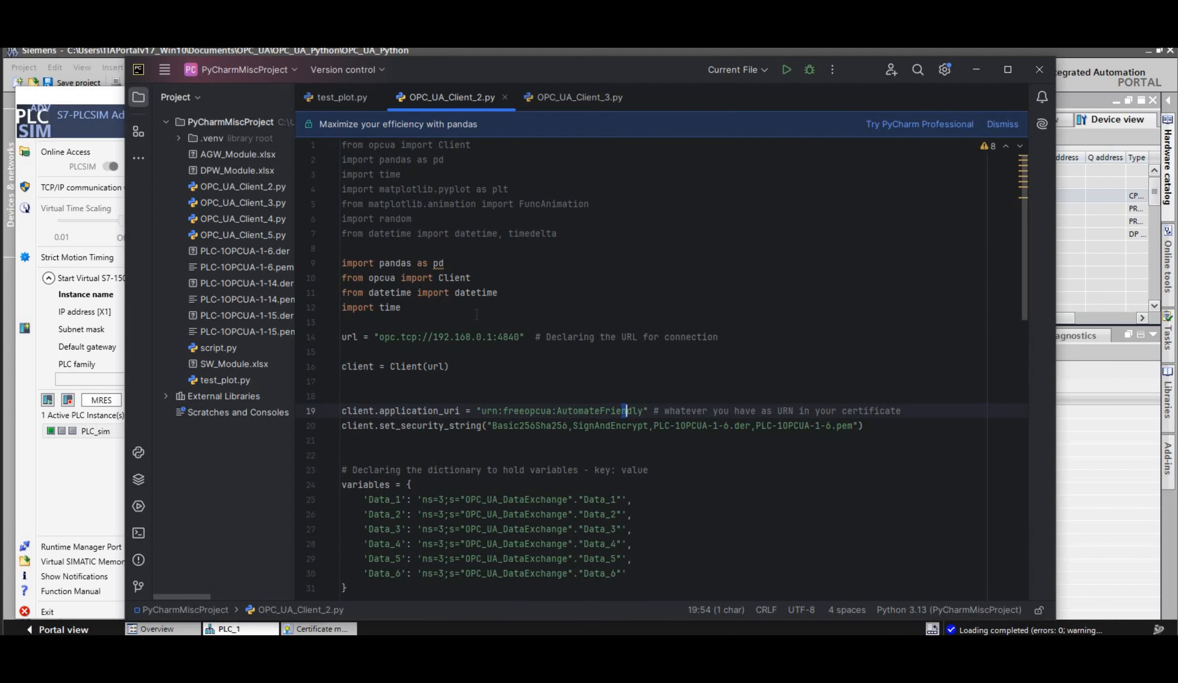
Step: Comment out the client.application_uri line in OPC_UA_Client_2.py, run the script and check its console output
{"action": "scroll", "coordinate": [476, 315], "scroll_direction": "down", "scroll_amount": 4}
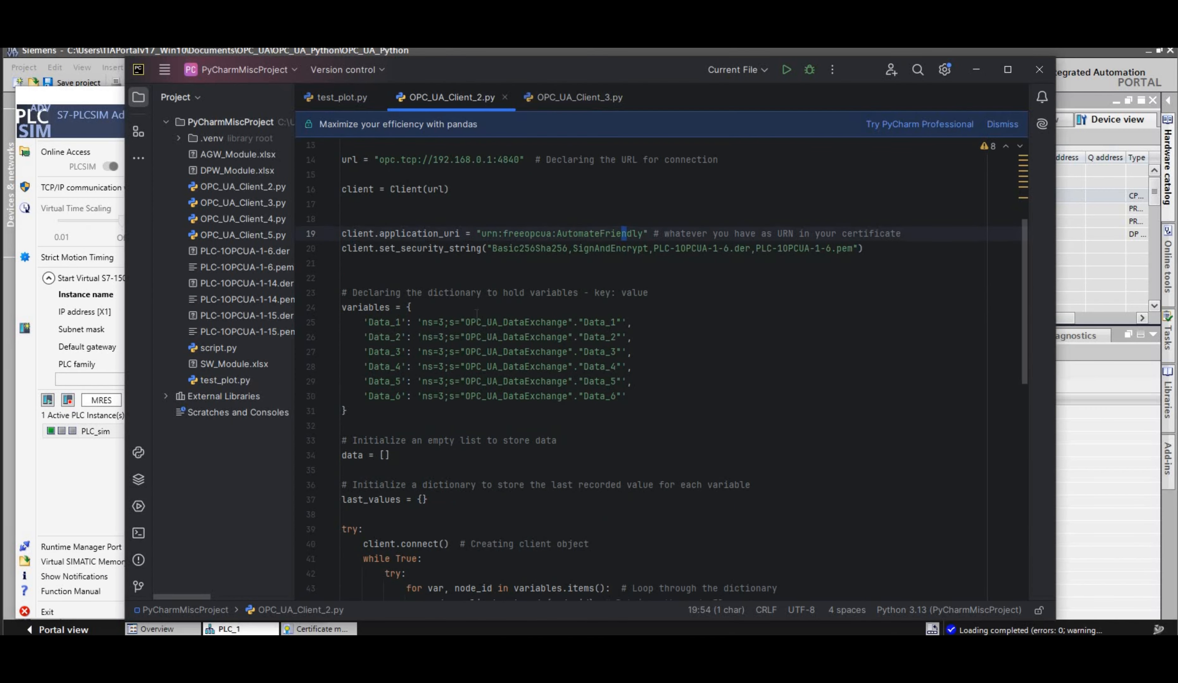
{"action": "left_click", "coordinate": [657, 337]}
{"action": "left_click", "coordinate": [786, 70]}
{"action": "left_click", "coordinate": [832, 70]}
{"action": "left_click", "coordinate": [310, 233]}
{"action": "left_click", "coordinate": [341, 234]}
{"action": "type", "text": "#"}
{"action": "left_click", "coordinate": [786, 70]}
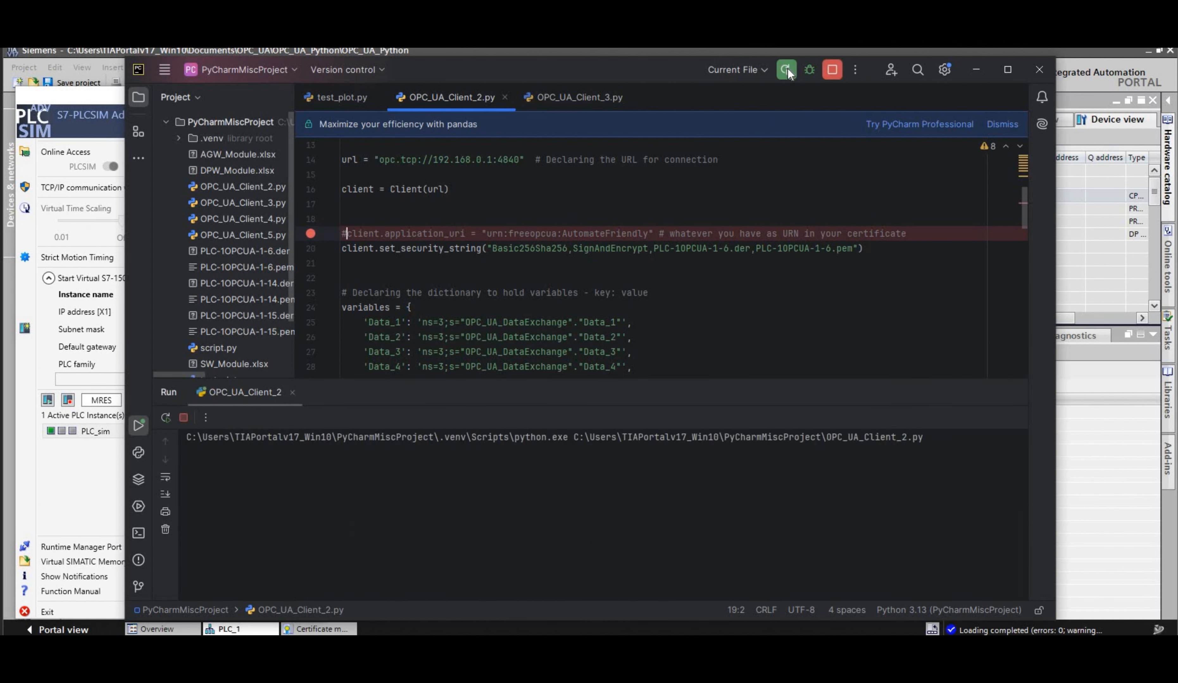
{"action": "scroll", "coordinate": [601, 512], "scroll_direction": "up", "scroll_amount": 10}
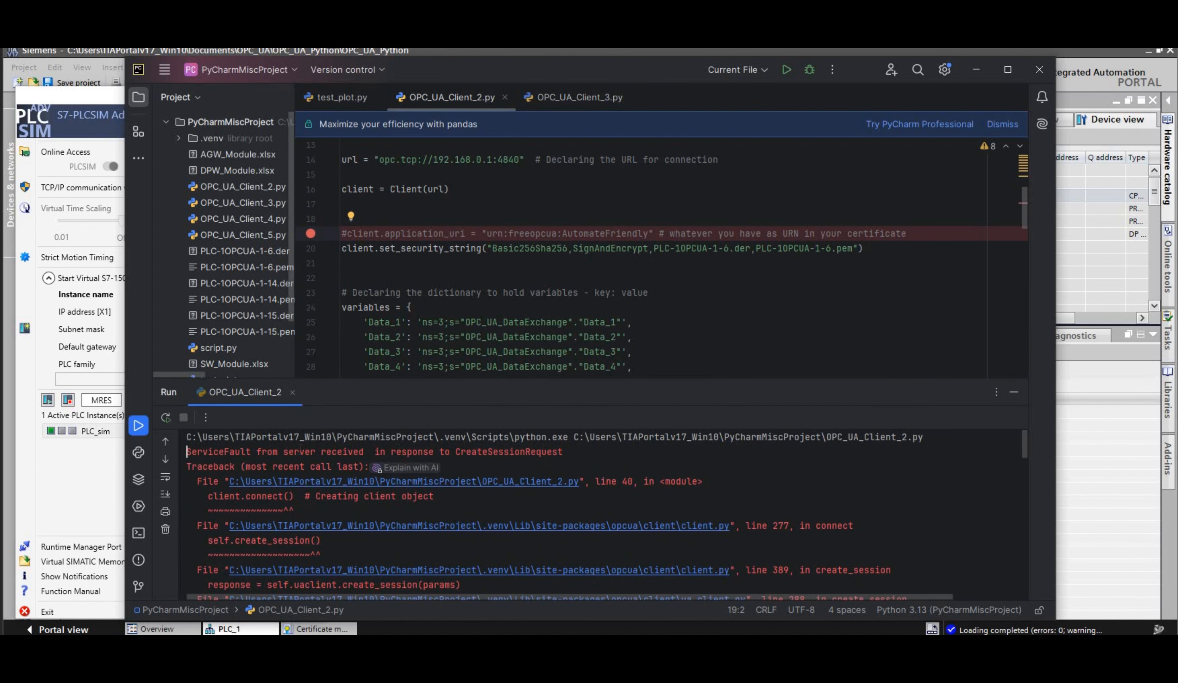
{"action": "left_click_drag", "start_coordinate": [562, 452], "coordinate": [187, 452]}
Step: Uncomment the client.application_uri line in OPC_UA_Client_2.py and run the script again
{"action": "left_click", "coordinate": [350, 241]}
{"action": "key", "text": "Up"}
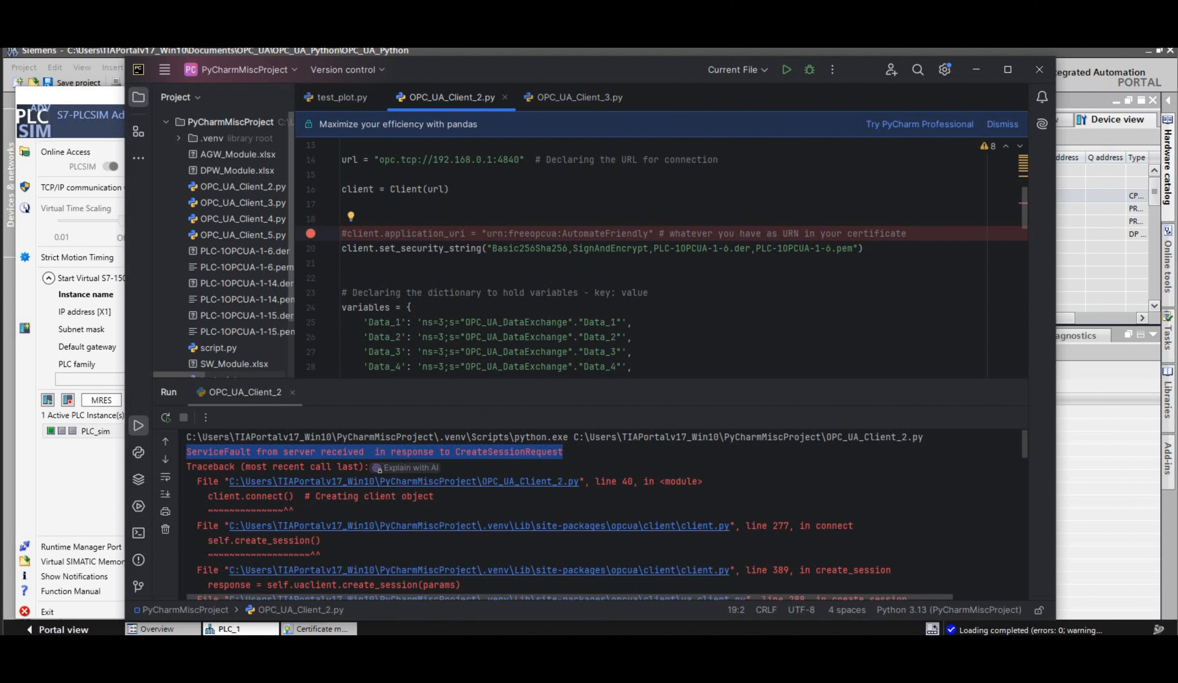
{"action": "key", "text": "BackSpace"}
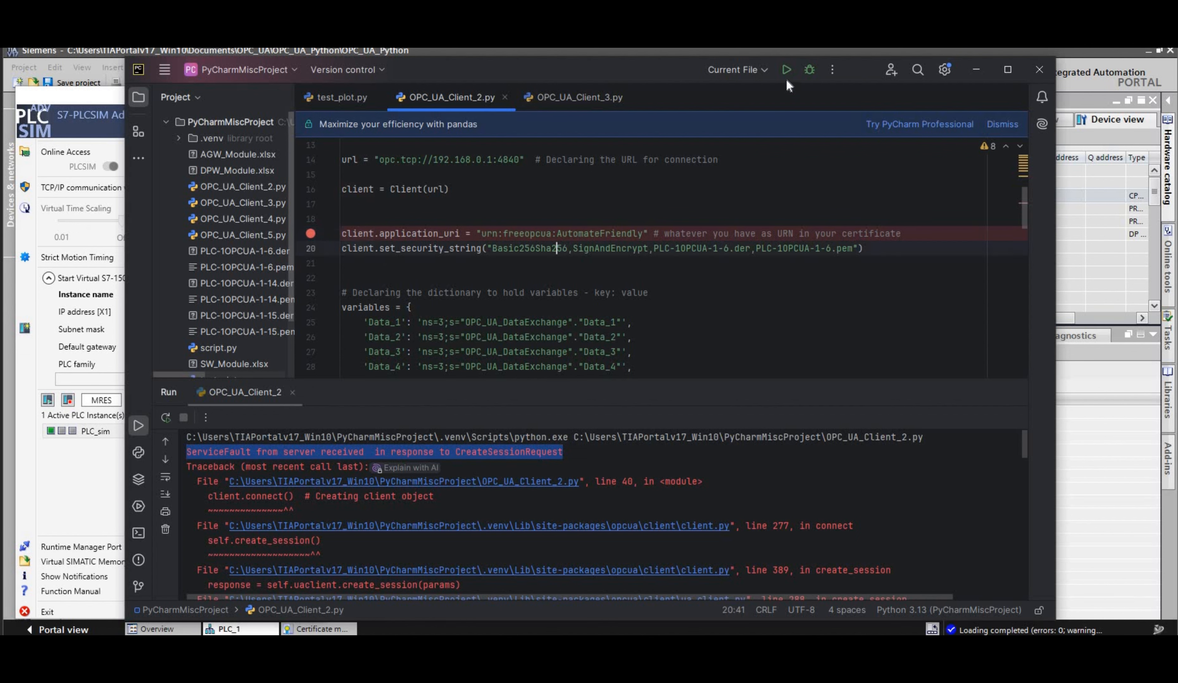
{"action": "left_click", "coordinate": [786, 71]}
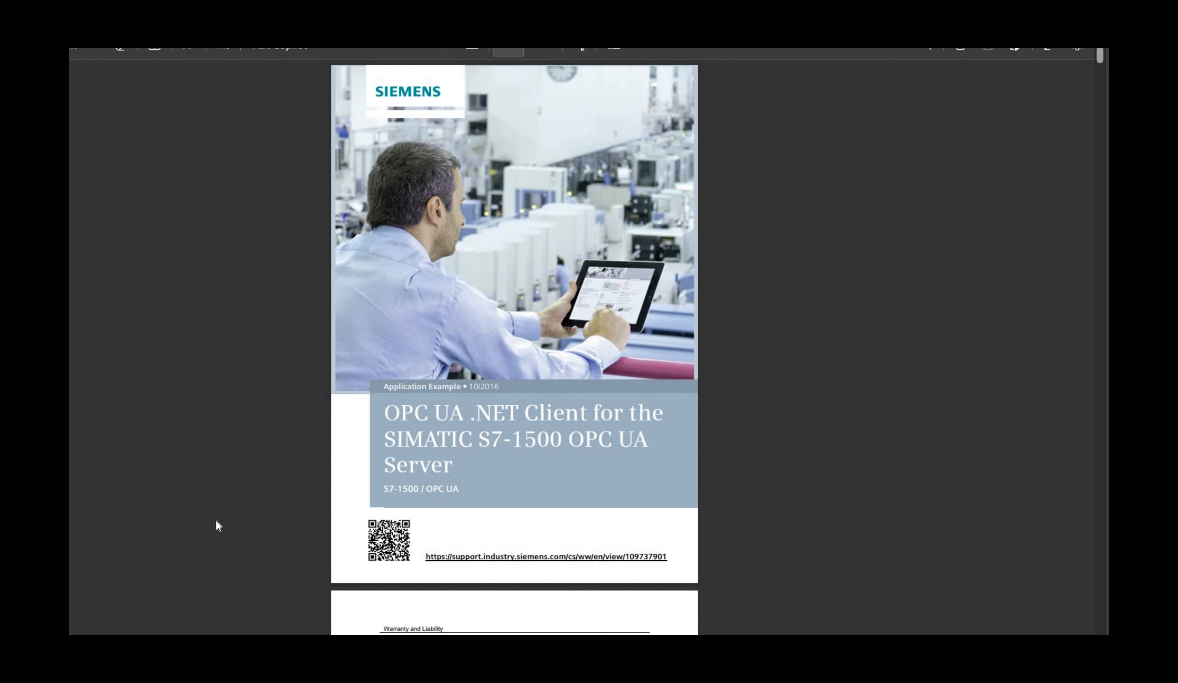
Step: Examine the secure OPC UA connection instructions in the Siemens guide on using certificates with TIA Portal
{"action": "scroll", "coordinate": [216, 520], "scroll_direction": "down", "scroll_amount": 8}
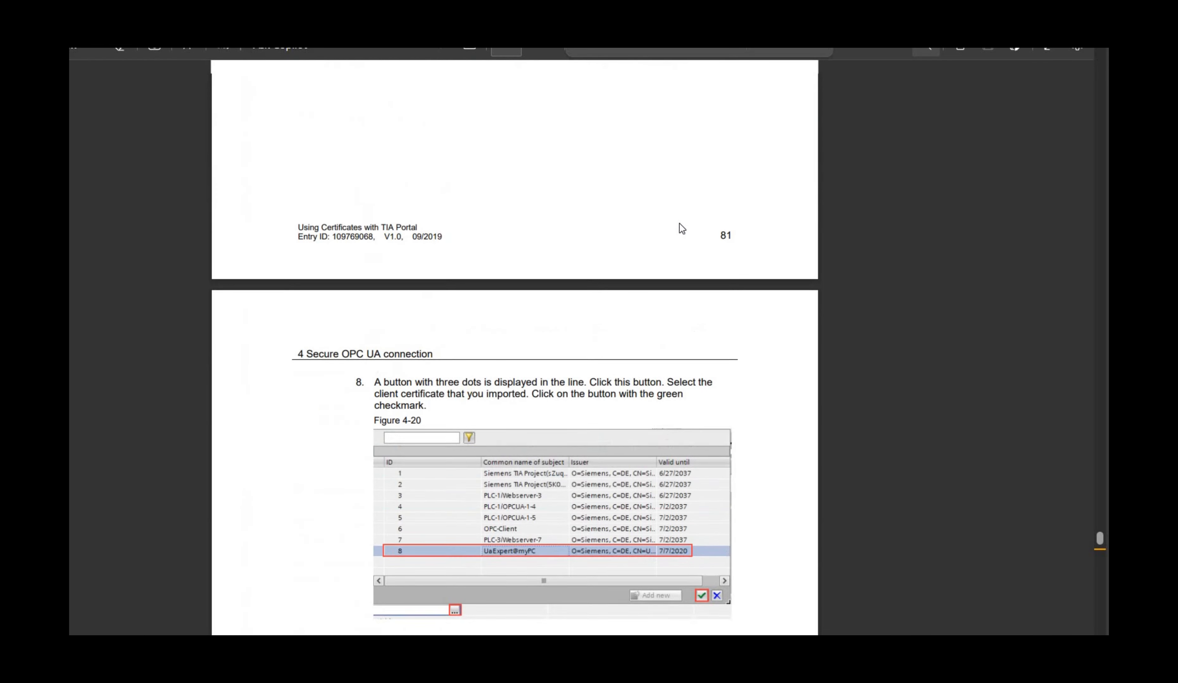
{"action": "scroll", "coordinate": [679, 223], "scroll_direction": "up", "scroll_amount": 20}
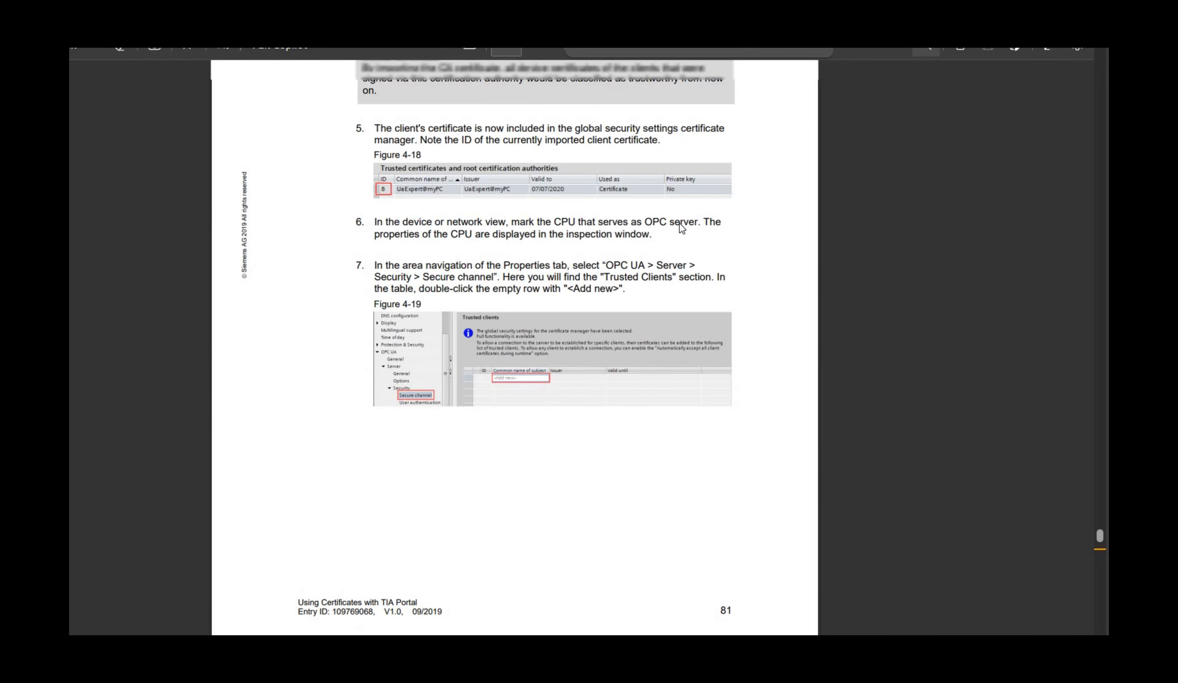
{"action": "scroll", "coordinate": [679, 223], "scroll_direction": "up", "scroll_amount": 20}
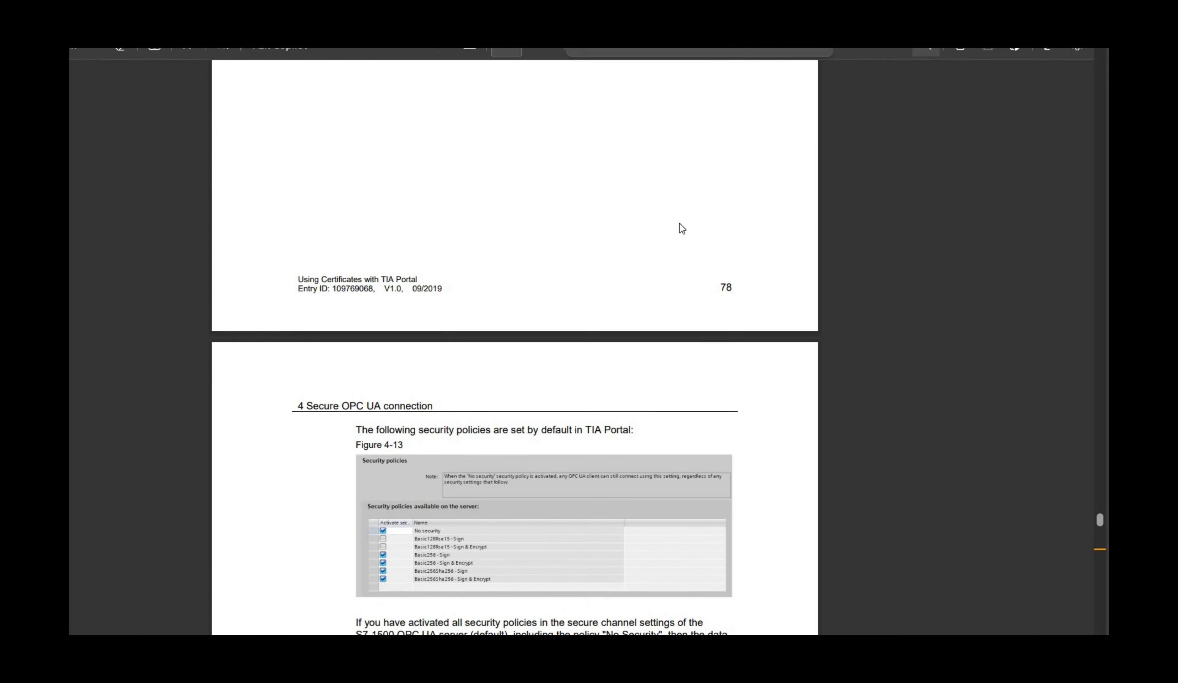
{"action": "scroll", "coordinate": [679, 224], "scroll_direction": "up", "scroll_amount": 20}
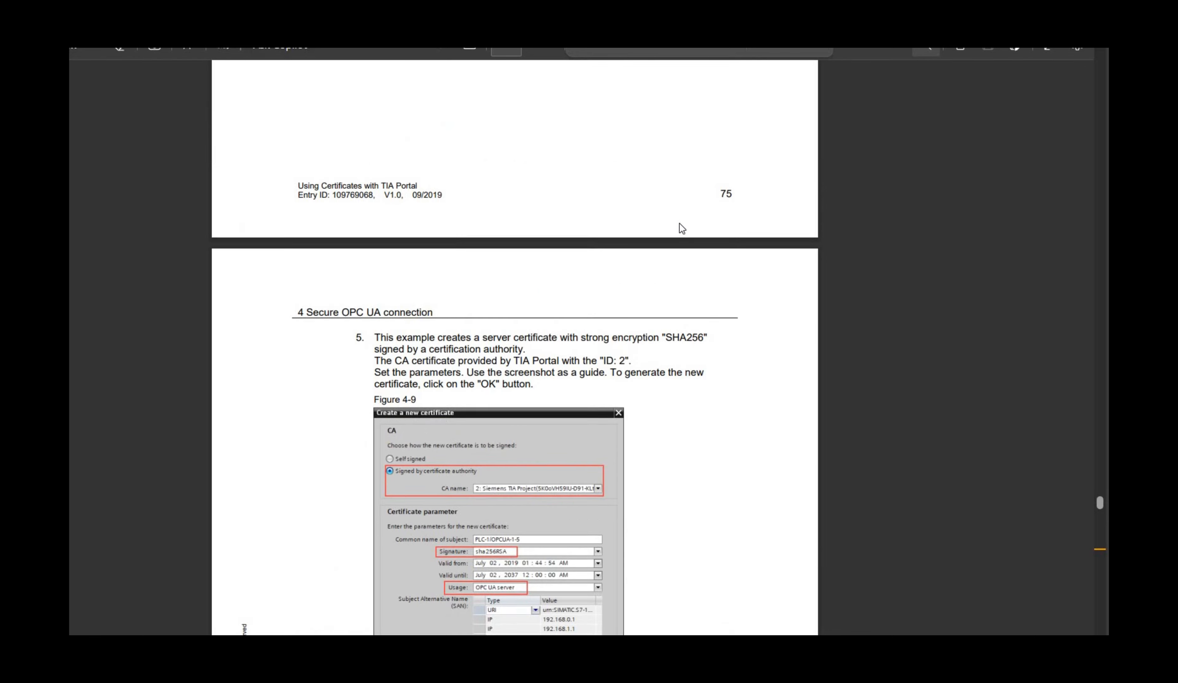
{"action": "scroll", "coordinate": [679, 223], "scroll_direction": "up", "scroll_amount": 8}
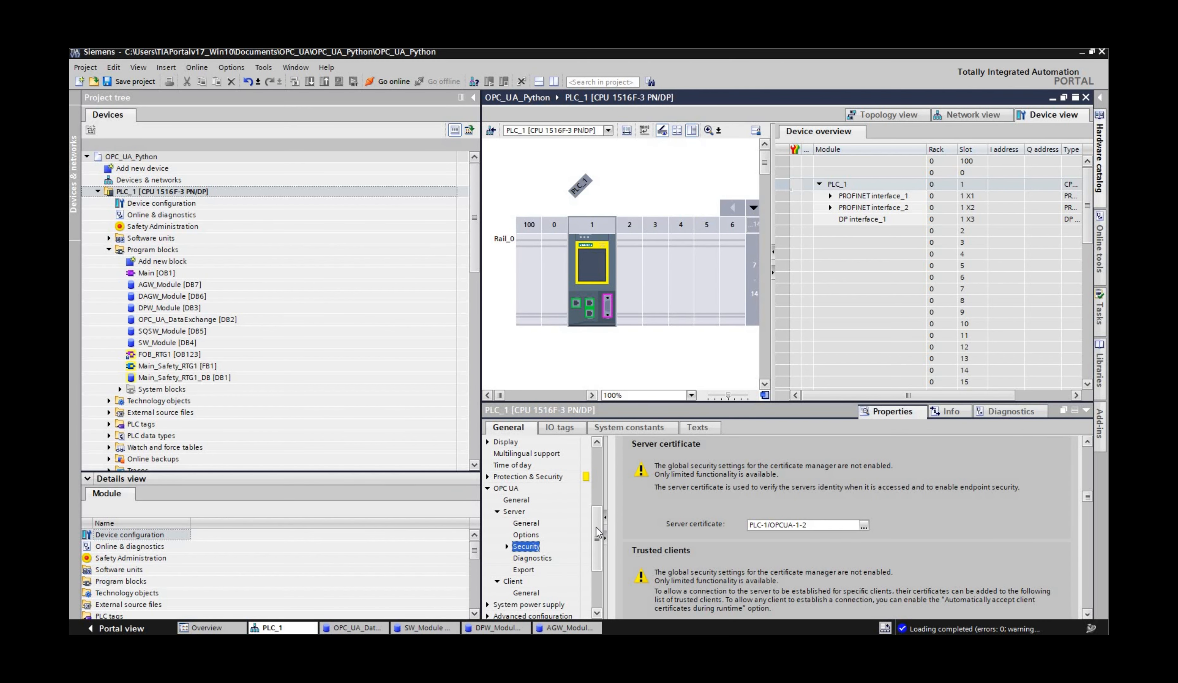
Step: Enable the use of global security settings for the certificate manager in PLC_1's Protection & Security properties
{"action": "scroll", "coordinate": [491, 557], "scroll_direction": "up", "scroll_amount": 3}
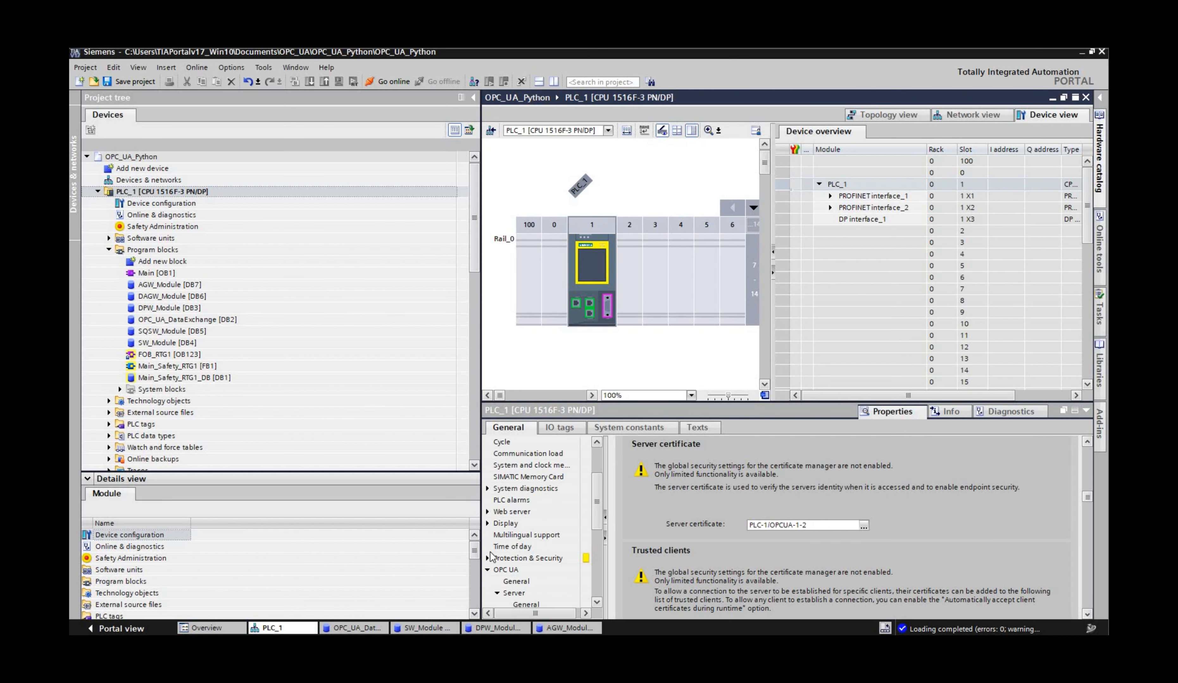
{"action": "left_click", "coordinate": [511, 559]}
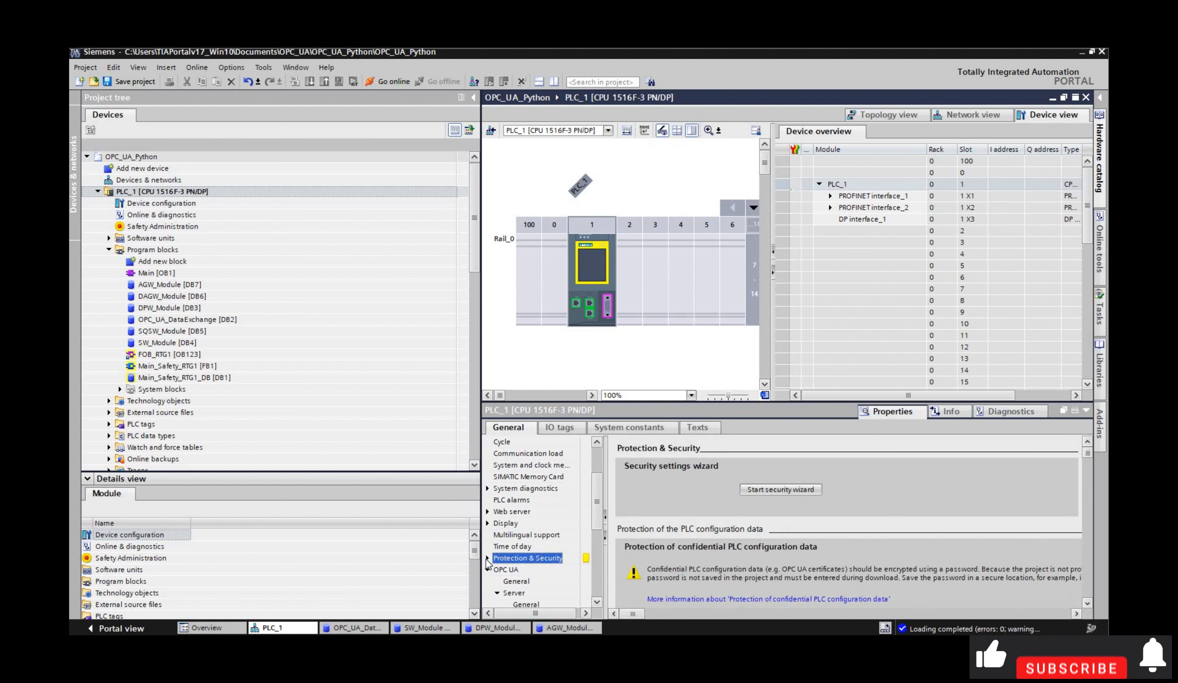
{"action": "double_click", "coordinate": [514, 560]}
{"action": "scroll", "coordinate": [546, 520], "scroll_direction": "down", "scroll_amount": 2}
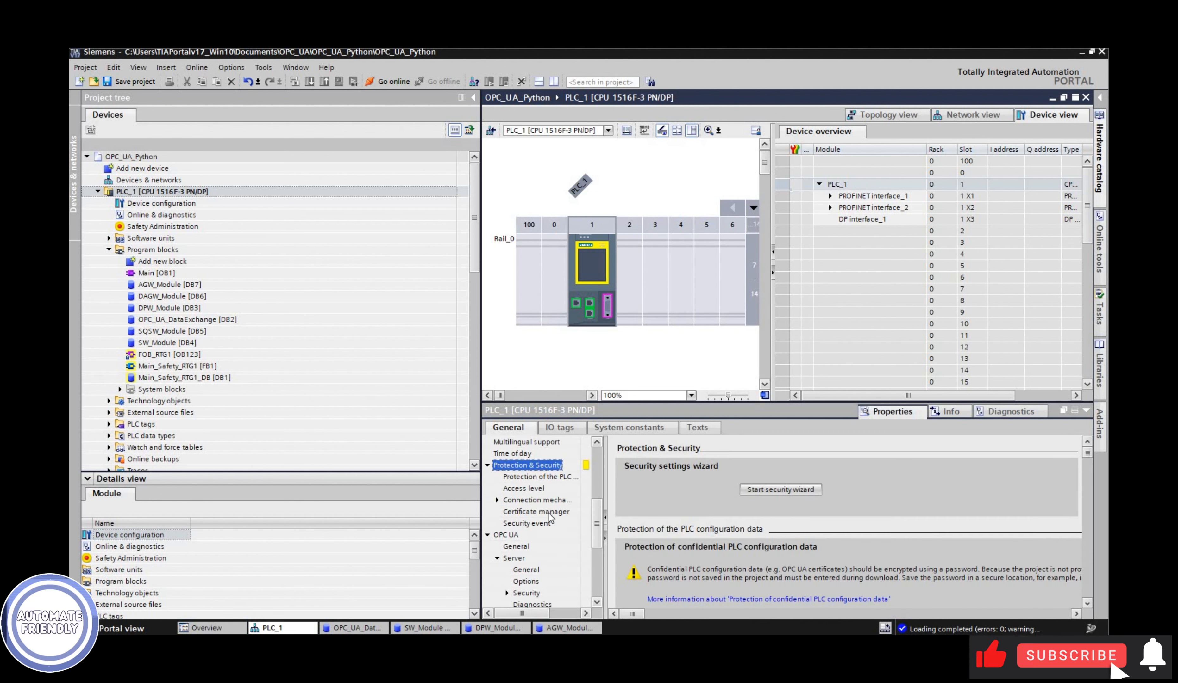
{"action": "left_click", "coordinate": [535, 512]}
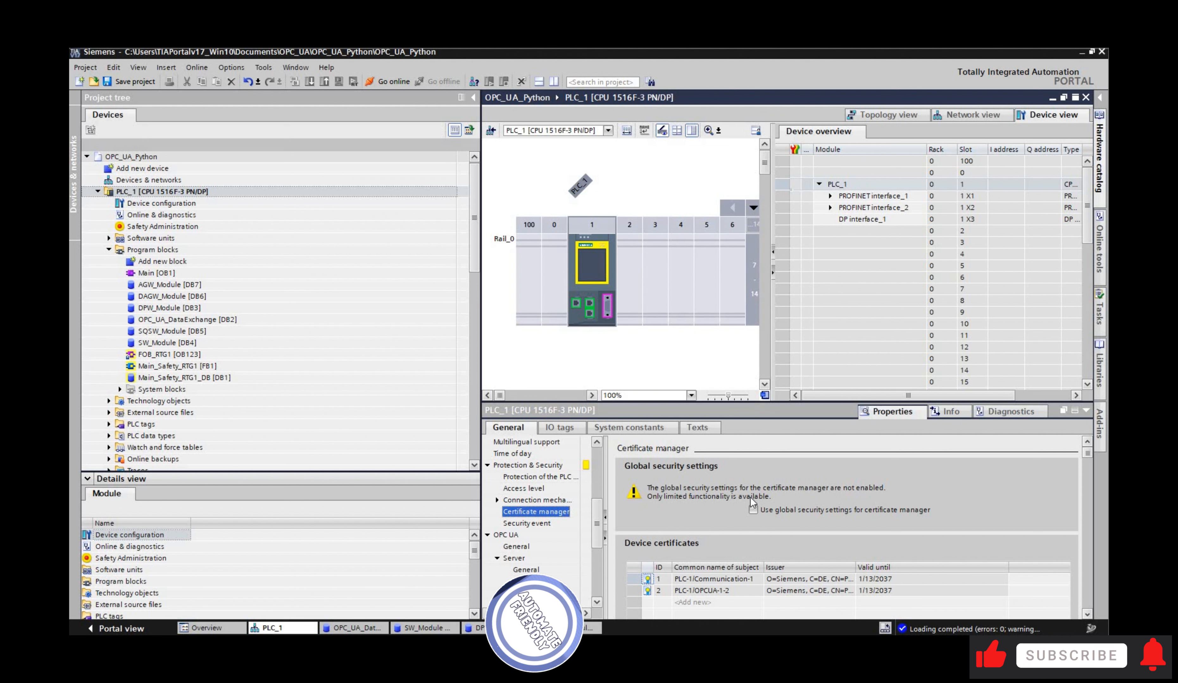
{"action": "left_click", "coordinate": [753, 509]}
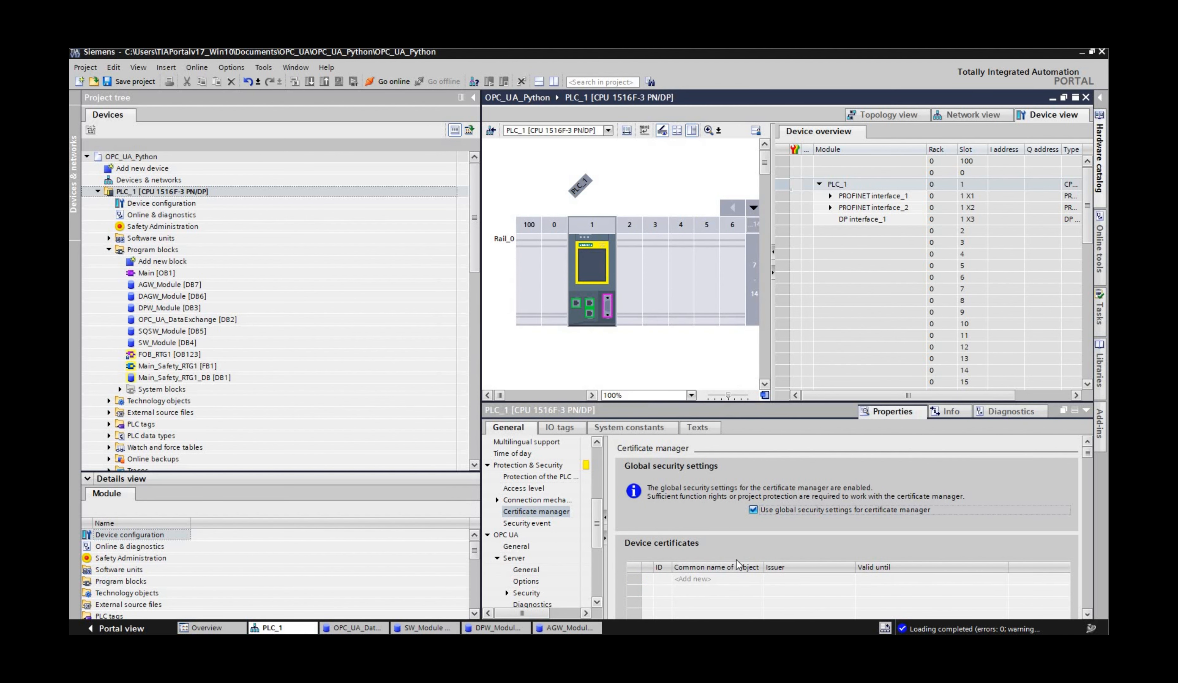
Step: Activate project protection in the project's security settings and open the global certificate manager
{"action": "scroll", "coordinate": [720, 544], "scroll_direction": "down", "scroll_amount": 1}
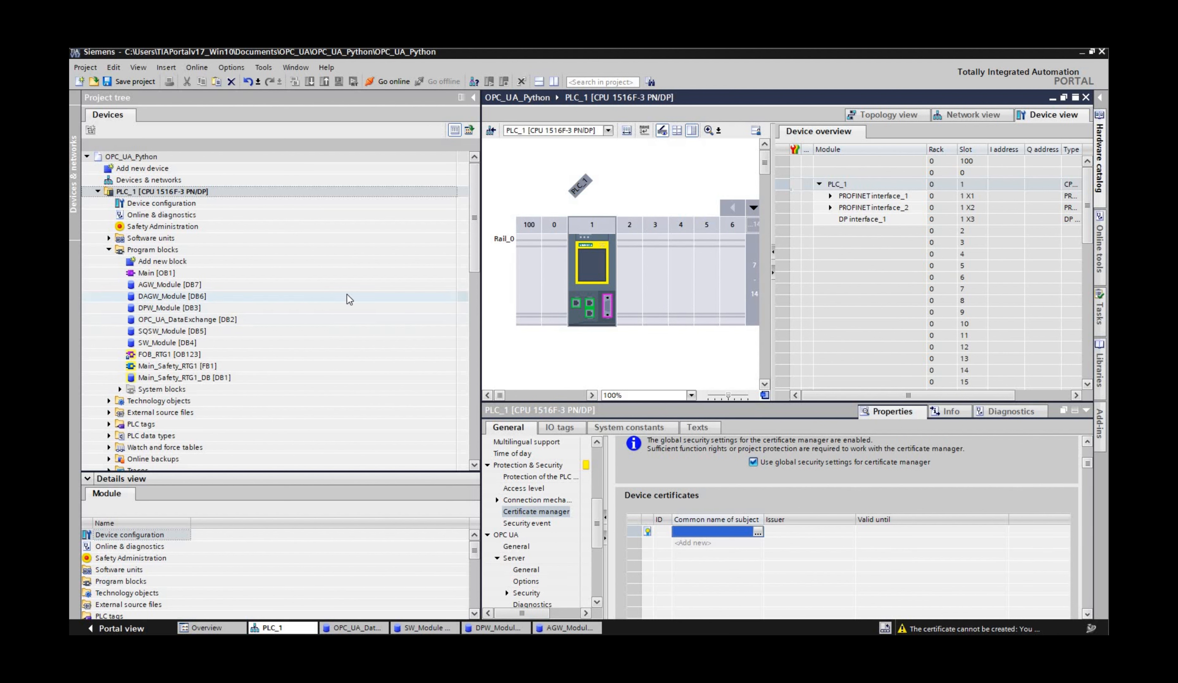
{"action": "scroll", "coordinate": [161, 282], "scroll_direction": "down", "scroll_amount": 9}
{"action": "left_click", "coordinate": [160, 284]}
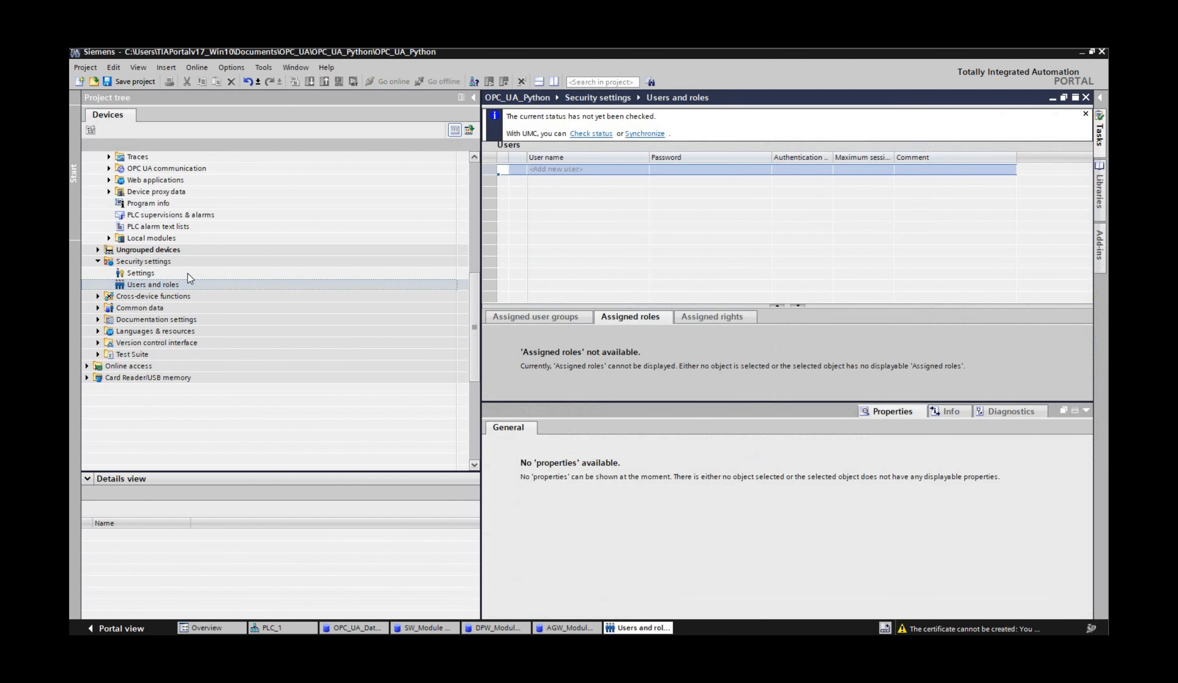
{"action": "double_click", "coordinate": [188, 273]}
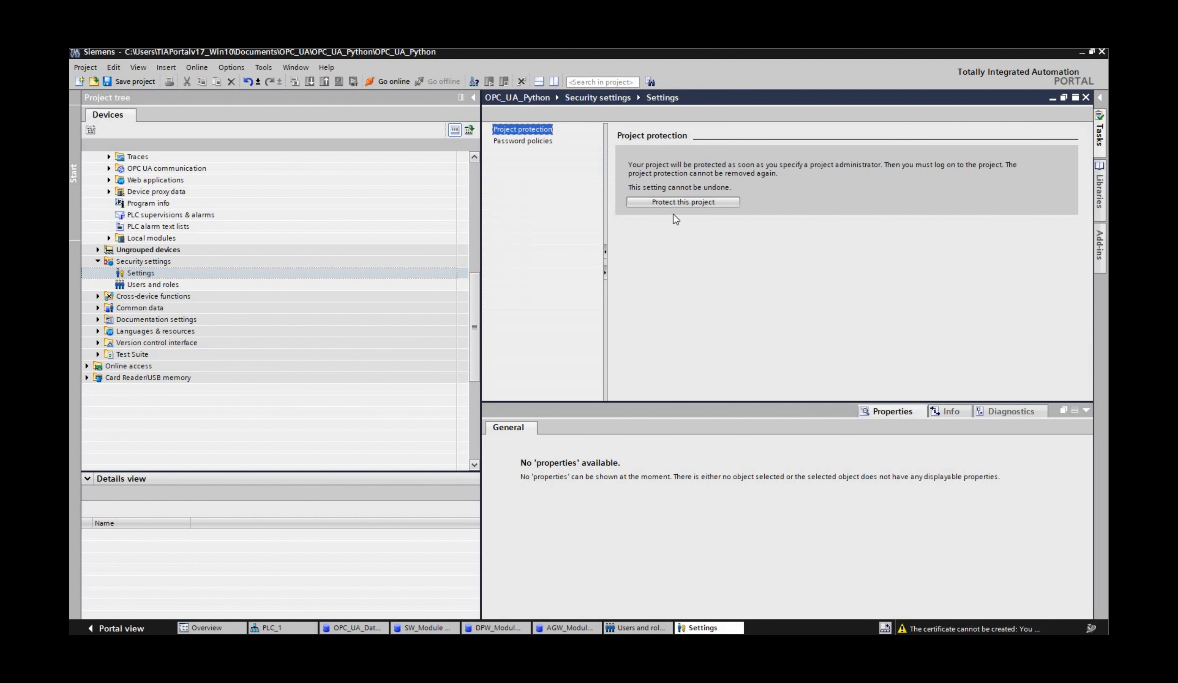
{"action": "left_click", "coordinate": [672, 202]}
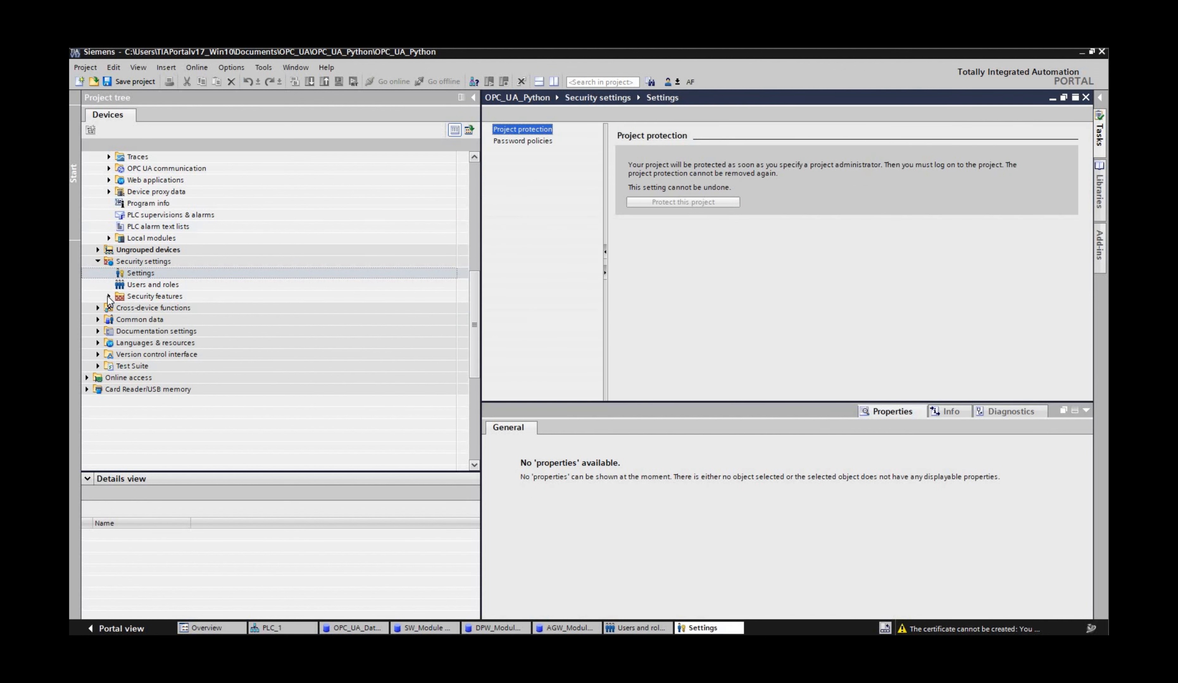
{"action": "left_click", "coordinate": [109, 296]}
{"action": "double_click", "coordinate": [173, 308]}
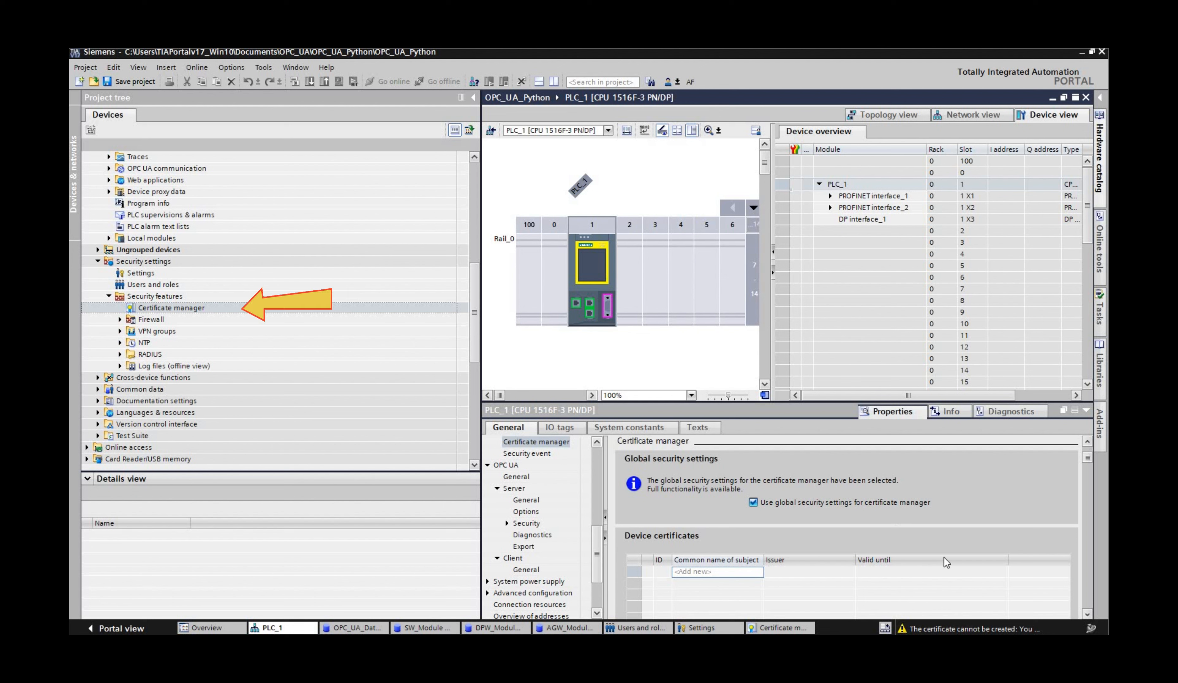
Step: Create a new PLC_1 device certificate signed by the certification authority, with its usage set to OpcUa Server
{"action": "left_click", "coordinate": [965, 557]}
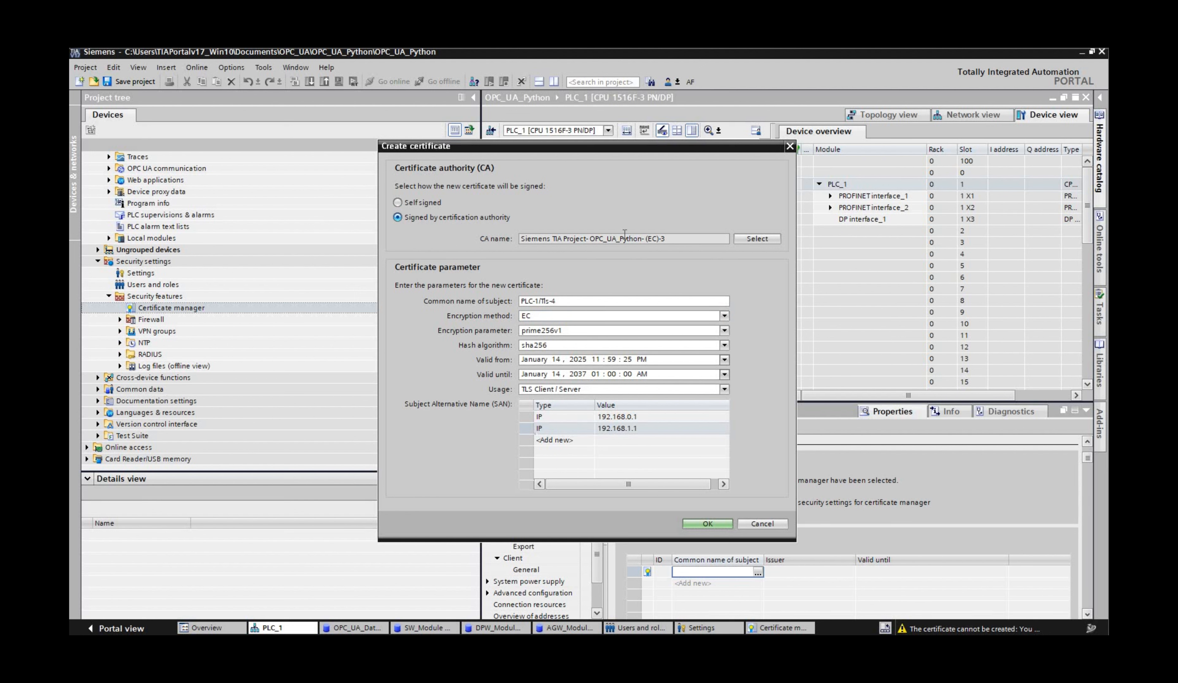
{"action": "left_click", "coordinate": [559, 389]}
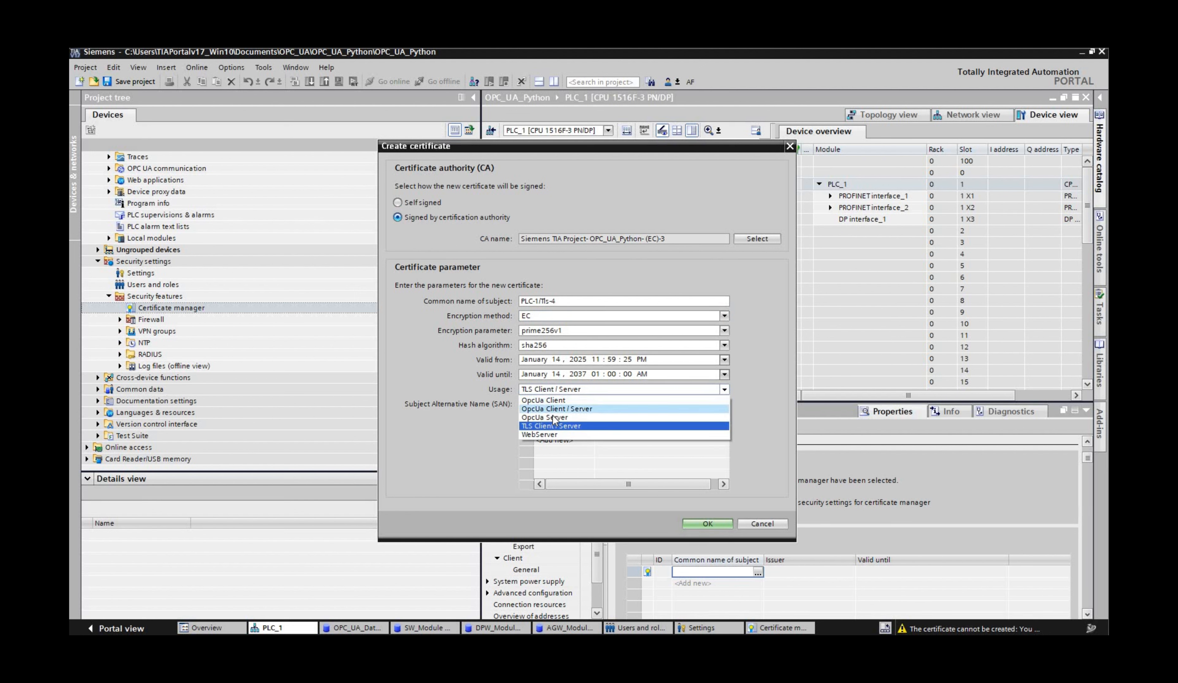
{"action": "left_click", "coordinate": [554, 418]}
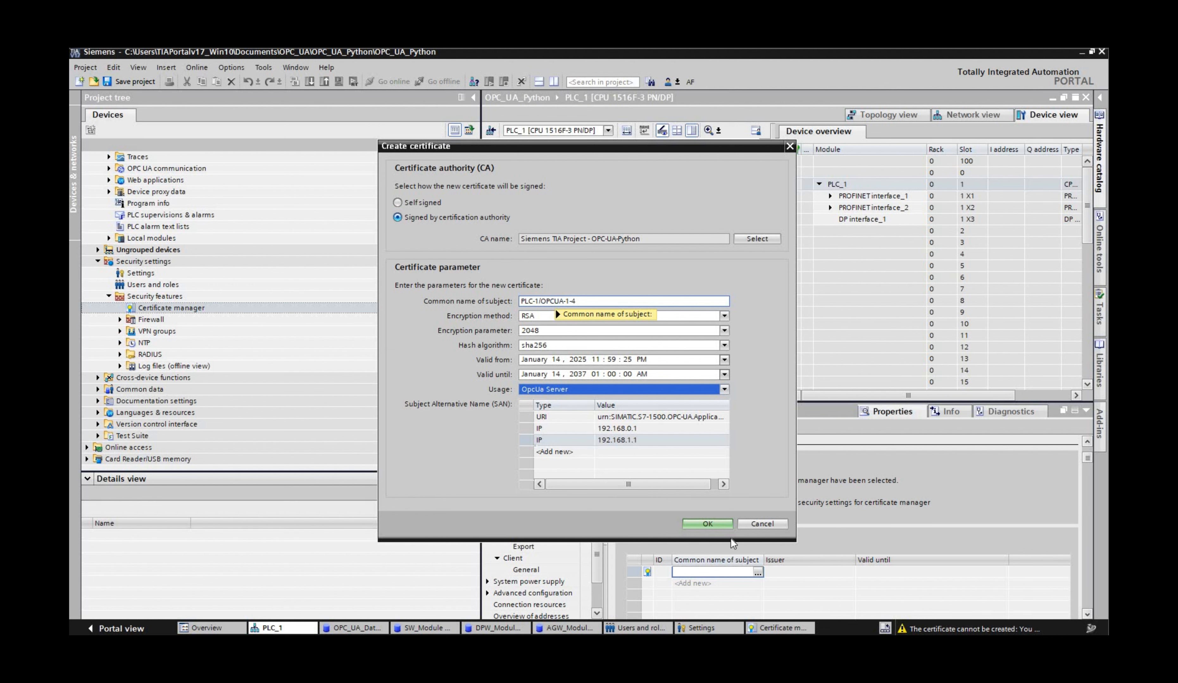
{"action": "left_click", "coordinate": [707, 525]}
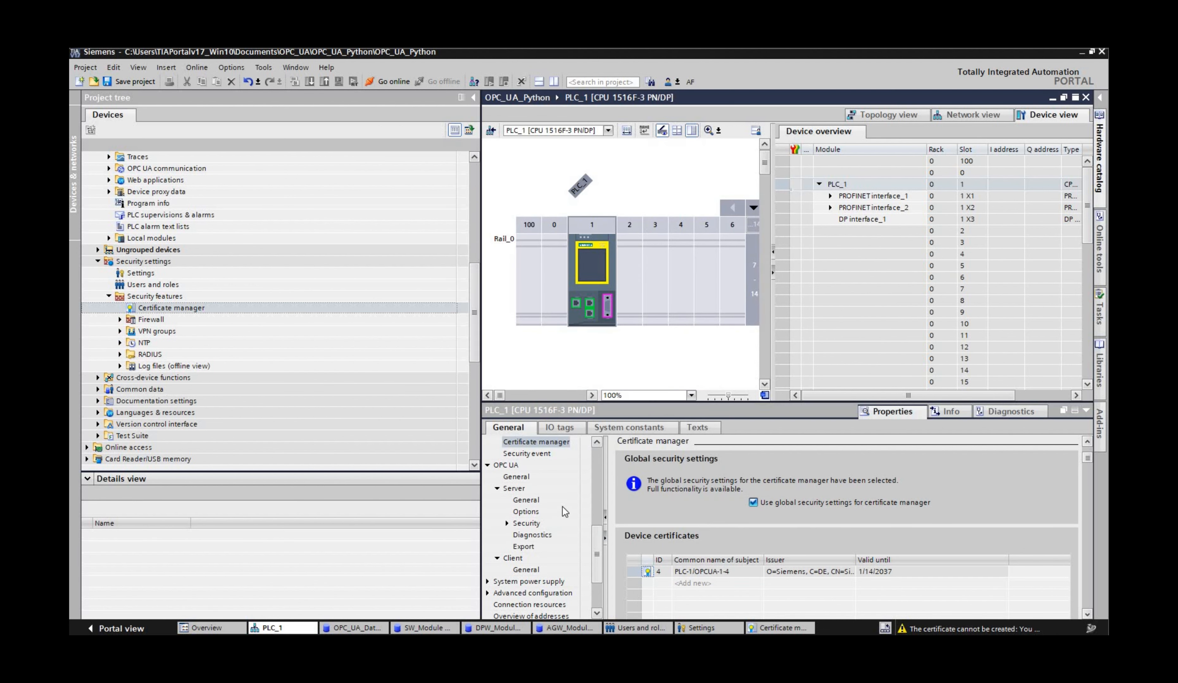
Step: Assign the PLC-1/OPCUA-1-4 certificate as the server certificate in PLC_1's OPC UA server security settings
{"action": "scroll", "coordinate": [565, 512], "scroll_direction": "up", "scroll_amount": 2}
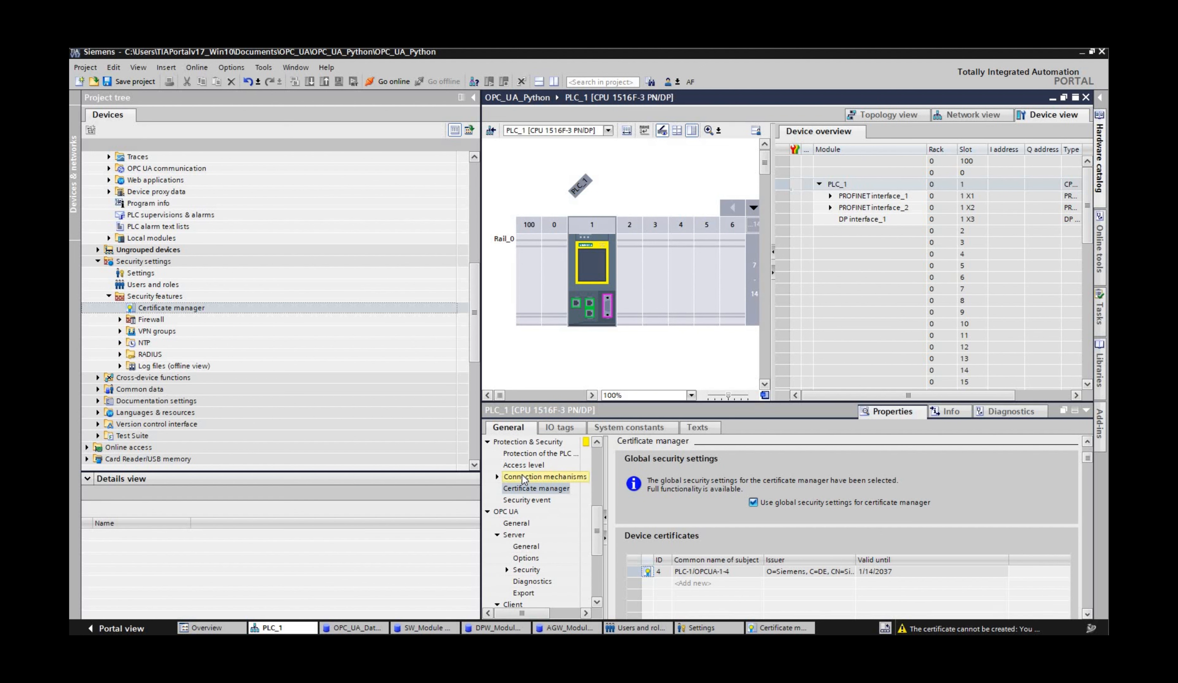
{"action": "left_click", "coordinate": [523, 478]}
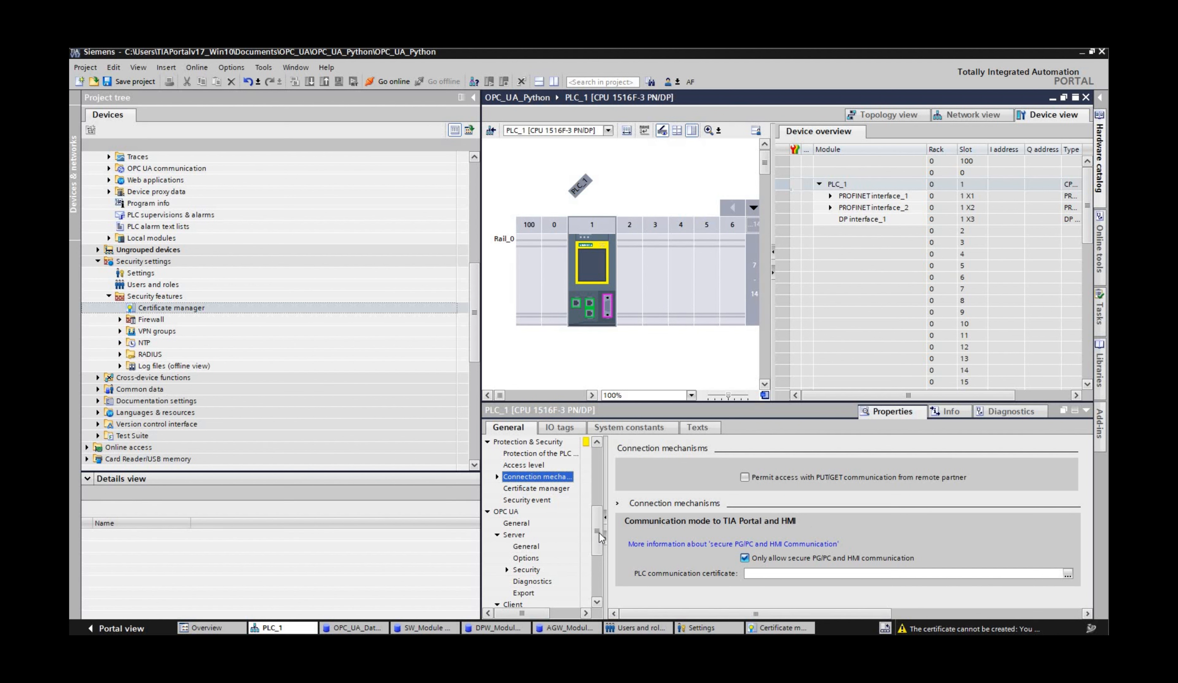
{"action": "scroll", "coordinate": [535, 538], "scroll_direction": "down", "scroll_amount": 2}
{"action": "left_click", "coordinate": [528, 536]}
{"action": "scroll", "coordinate": [622, 569], "scroll_direction": "down", "scroll_amount": 2}
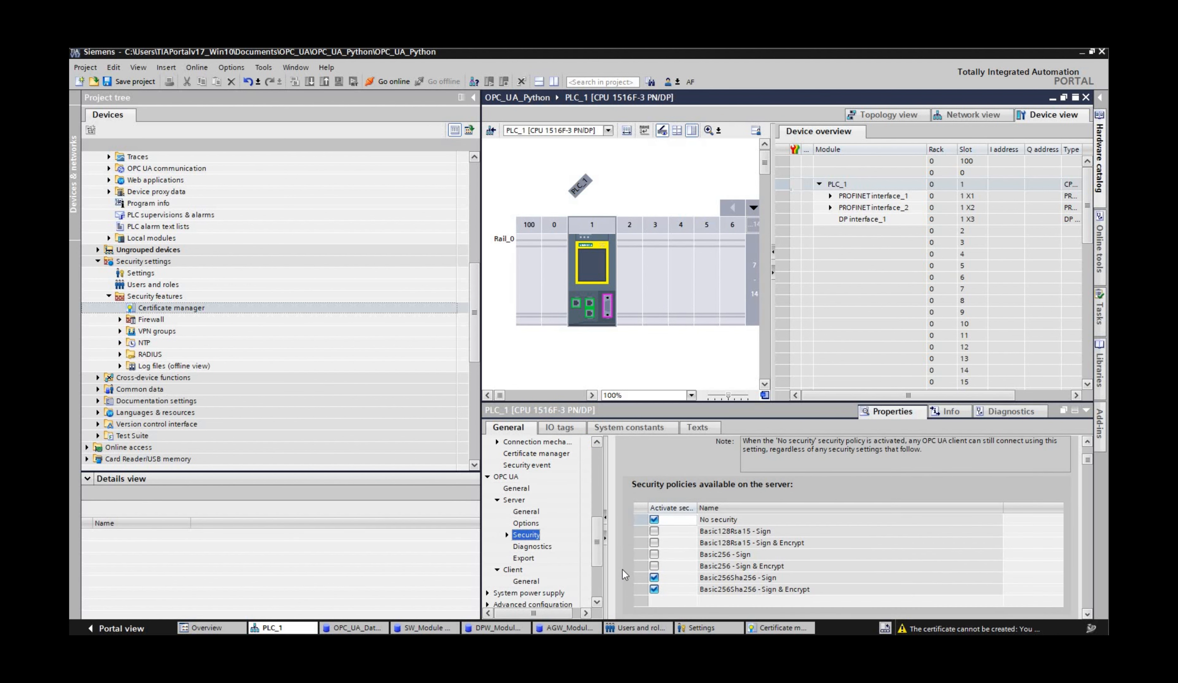
{"action": "scroll", "coordinate": [632, 541], "scroll_direction": "down", "scroll_amount": 5}
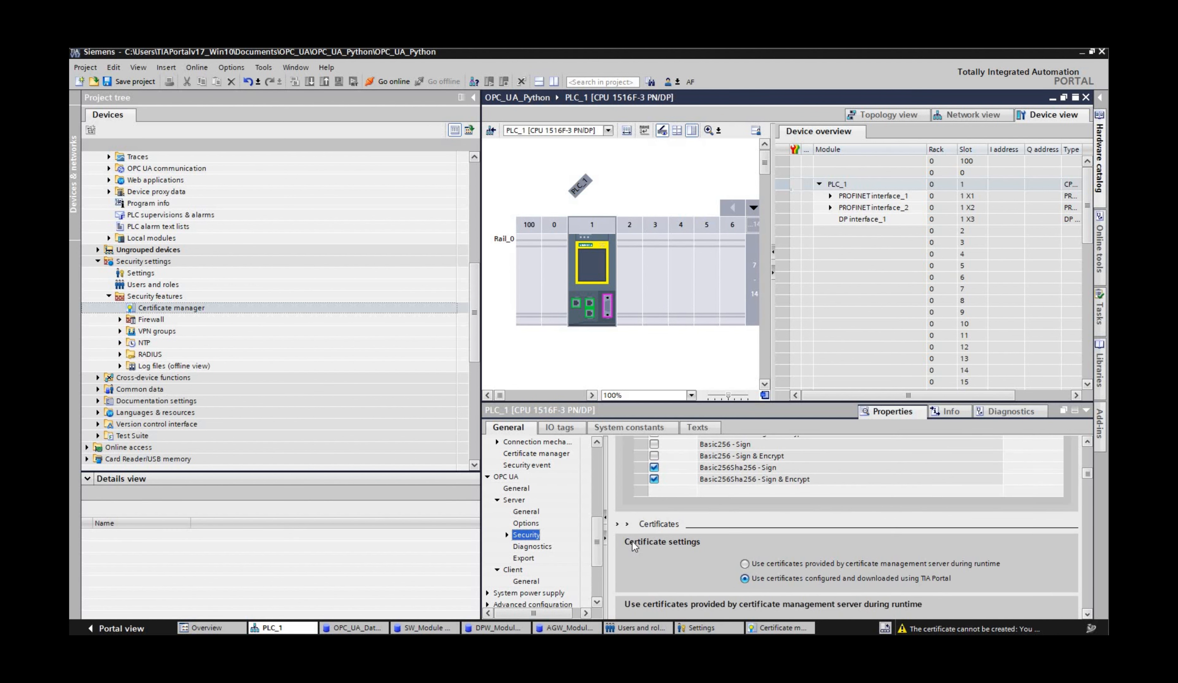
{"action": "scroll", "coordinate": [693, 577], "scroll_direction": "down", "scroll_amount": 3}
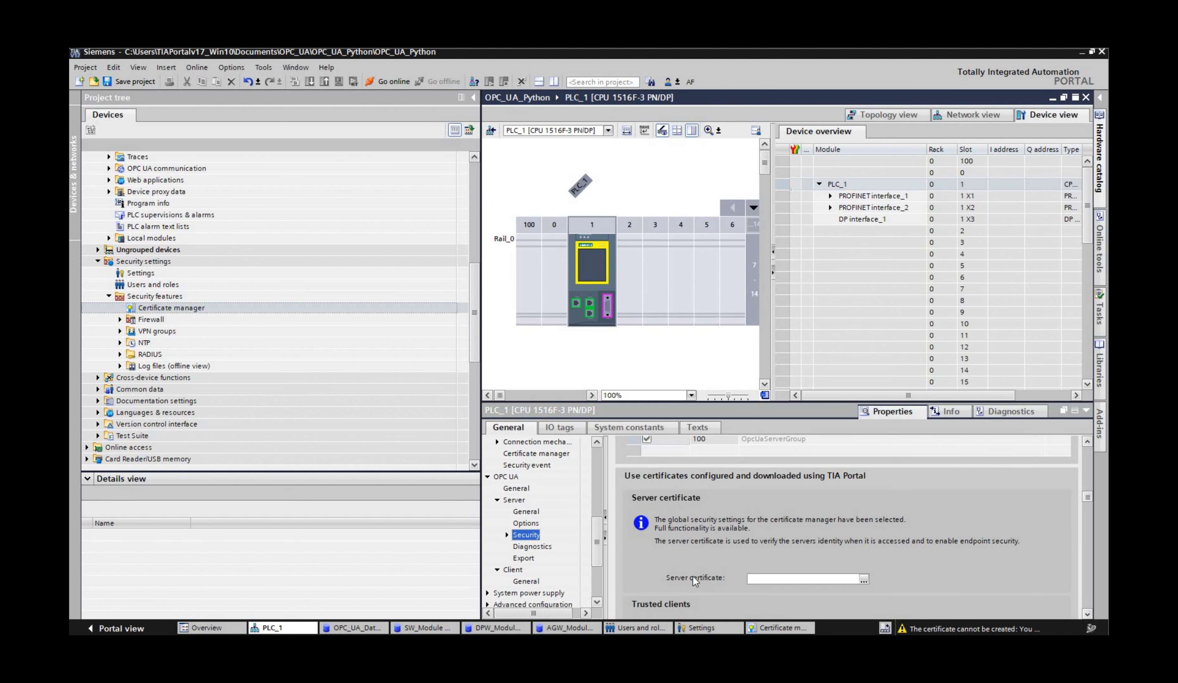
{"action": "left_click", "coordinate": [862, 579]}
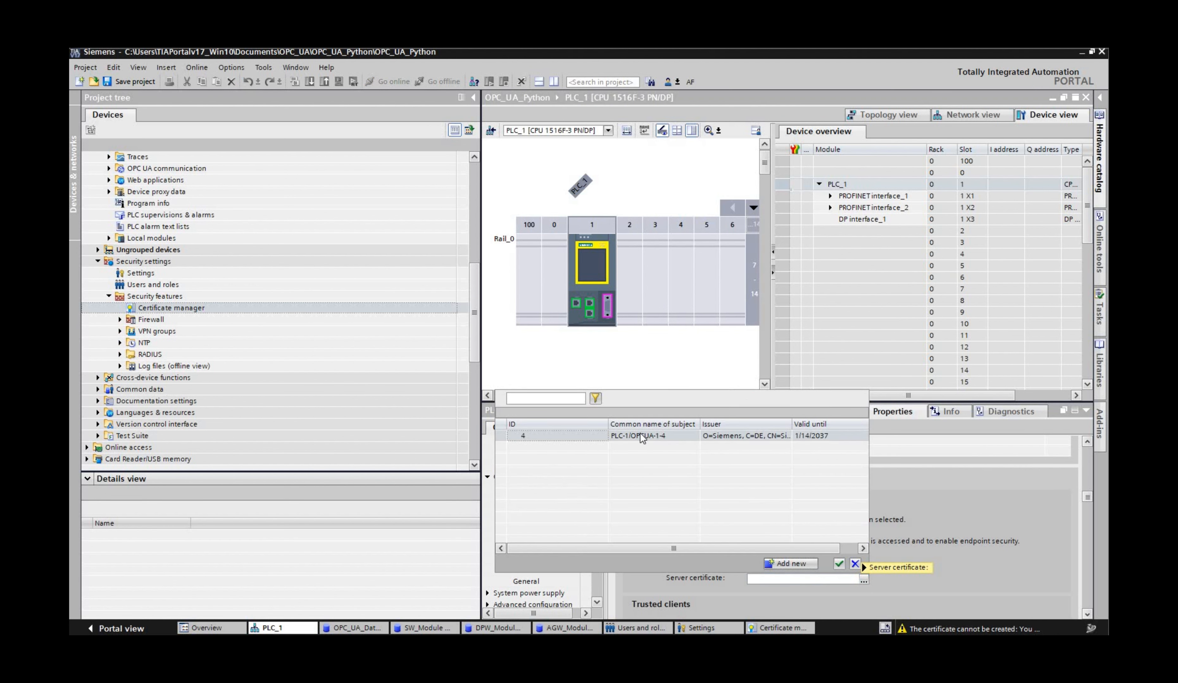
{"action": "left_click", "coordinate": [582, 440]}
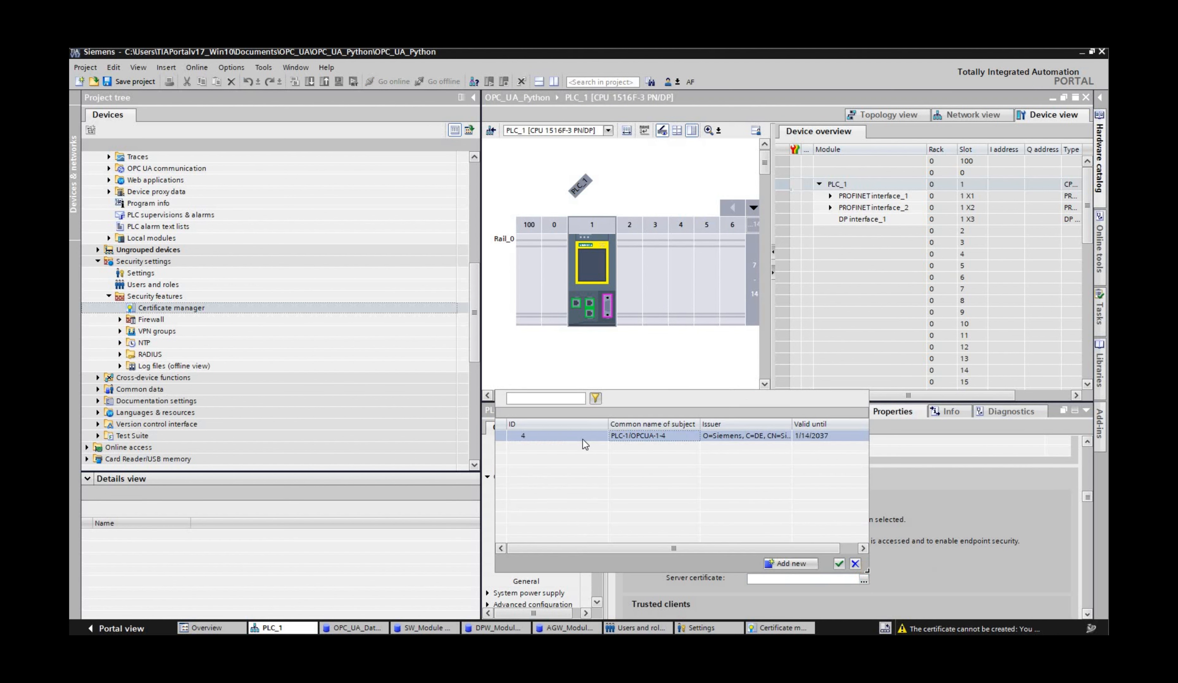
{"action": "left_click", "coordinate": [839, 565]}
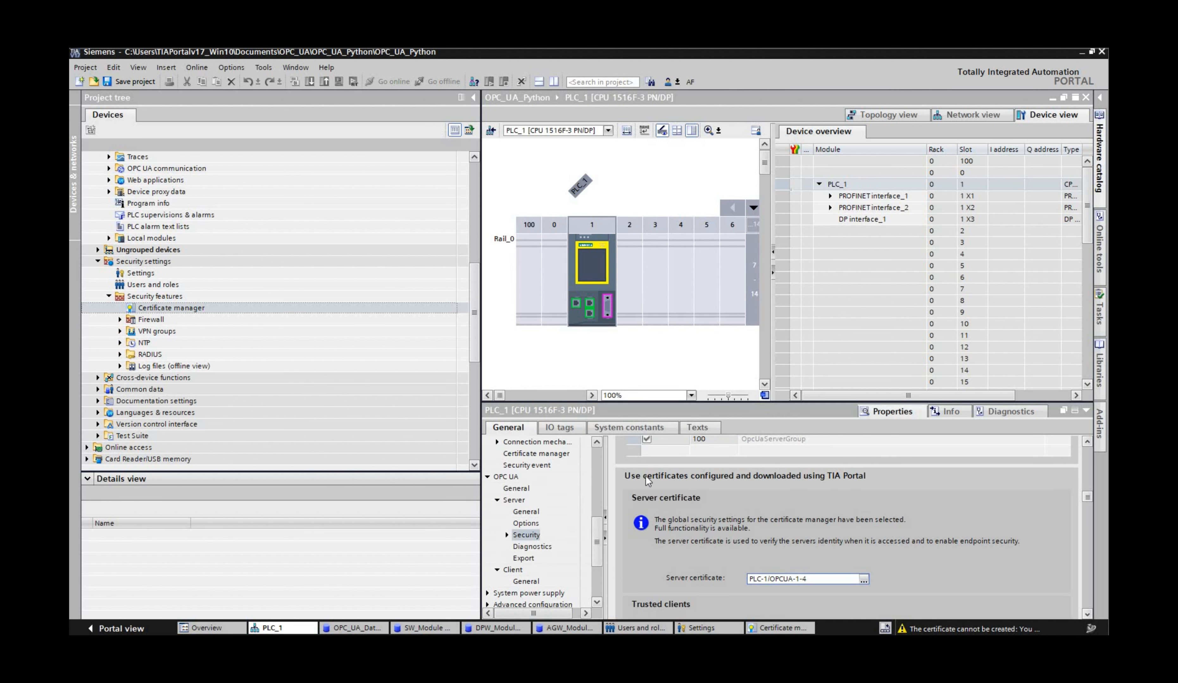
Step: Deactivate the "No security" policy on the OPC UA server and review the guide's instructions for making the client certificate known
{"action": "scroll", "coordinate": [646, 476], "scroll_direction": "up", "scroll_amount": 3}
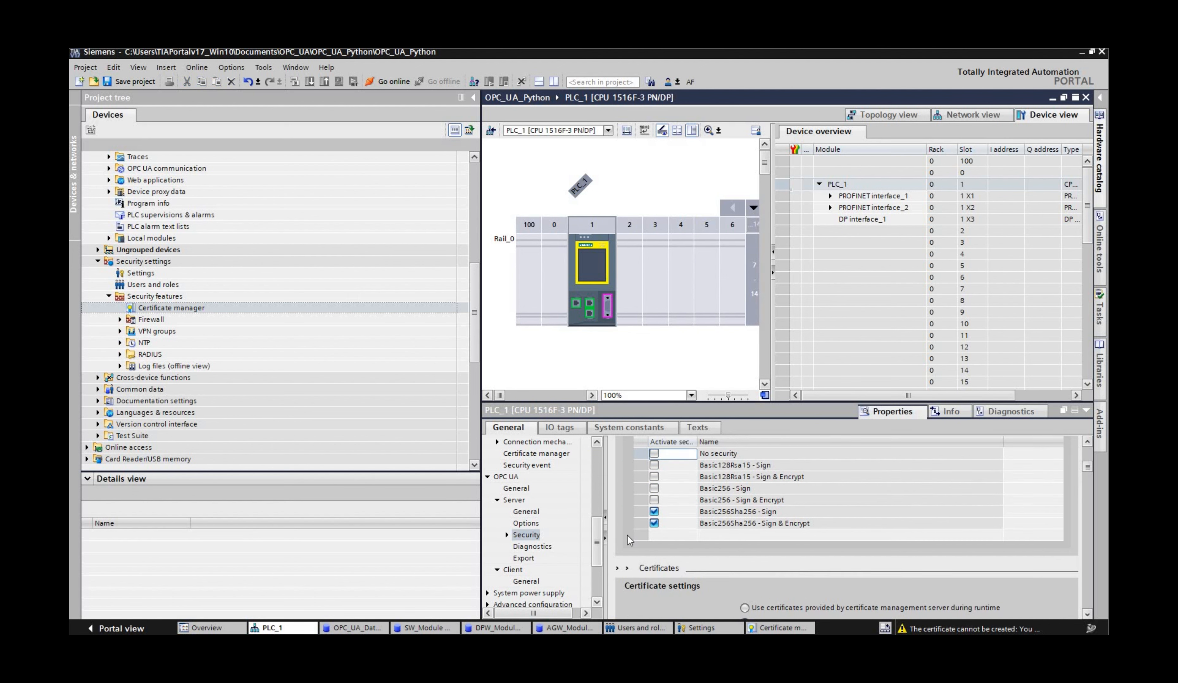
{"action": "scroll", "coordinate": [627, 535], "scroll_direction": "down", "scroll_amount": 10}
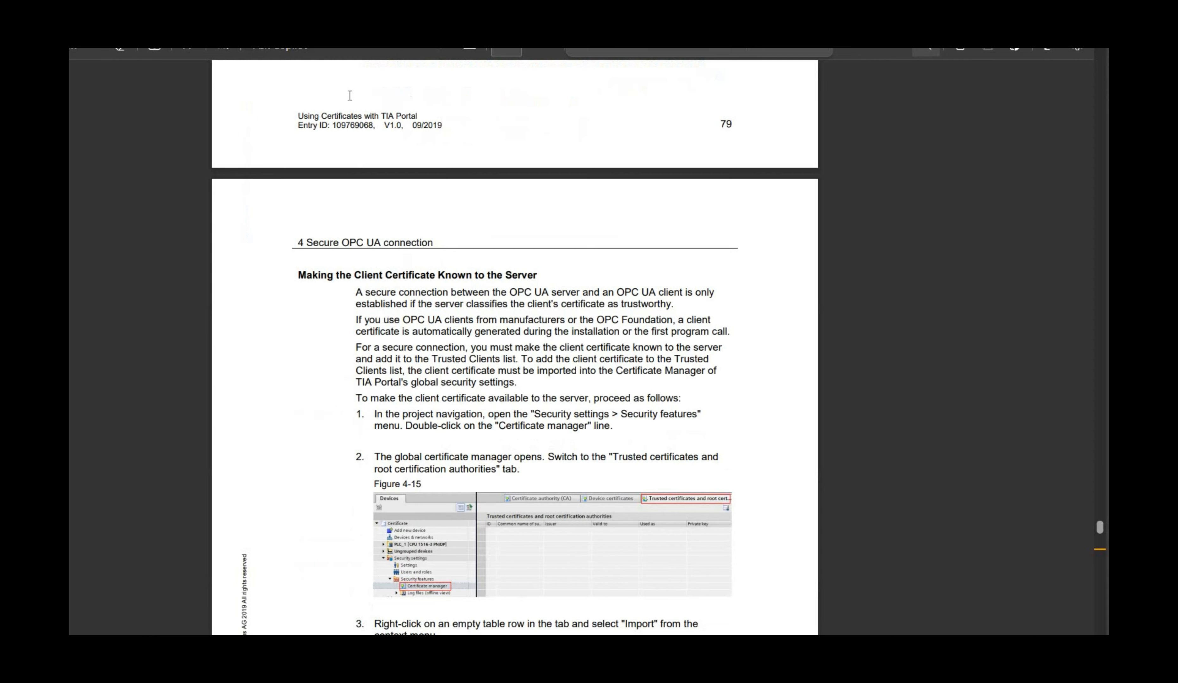
{"action": "scroll", "coordinate": [331, 127], "scroll_direction": "down", "scroll_amount": 4}
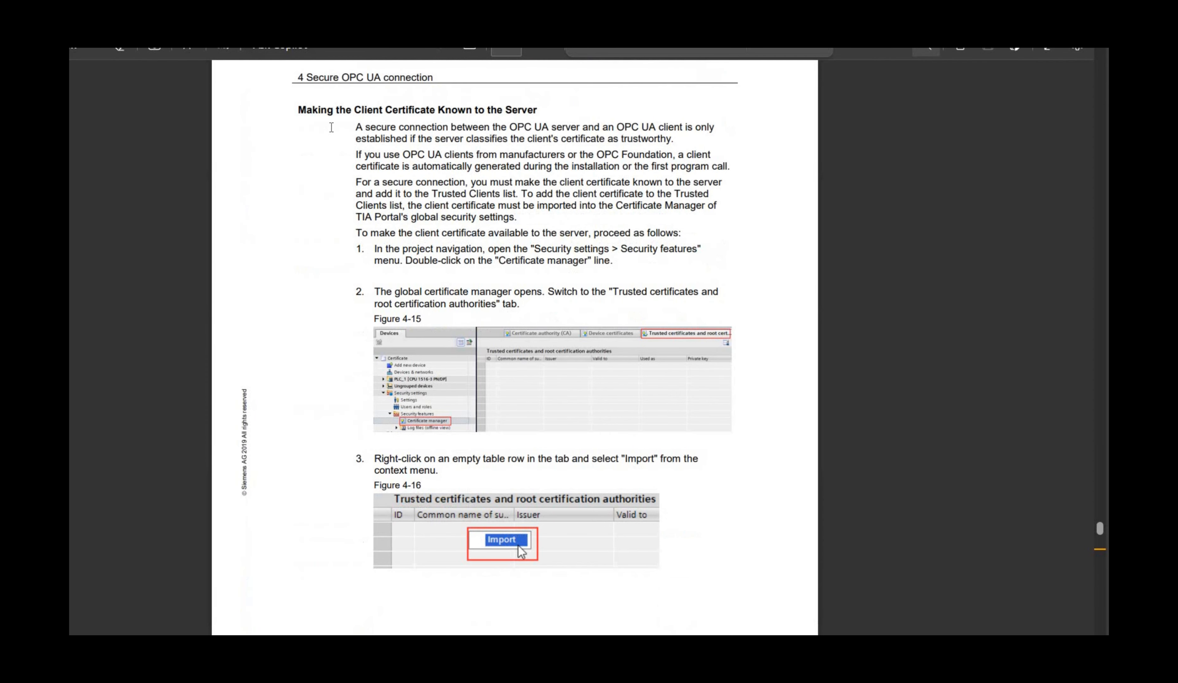
{"action": "scroll", "coordinate": [312, 126], "scroll_direction": "up", "scroll_amount": 1}
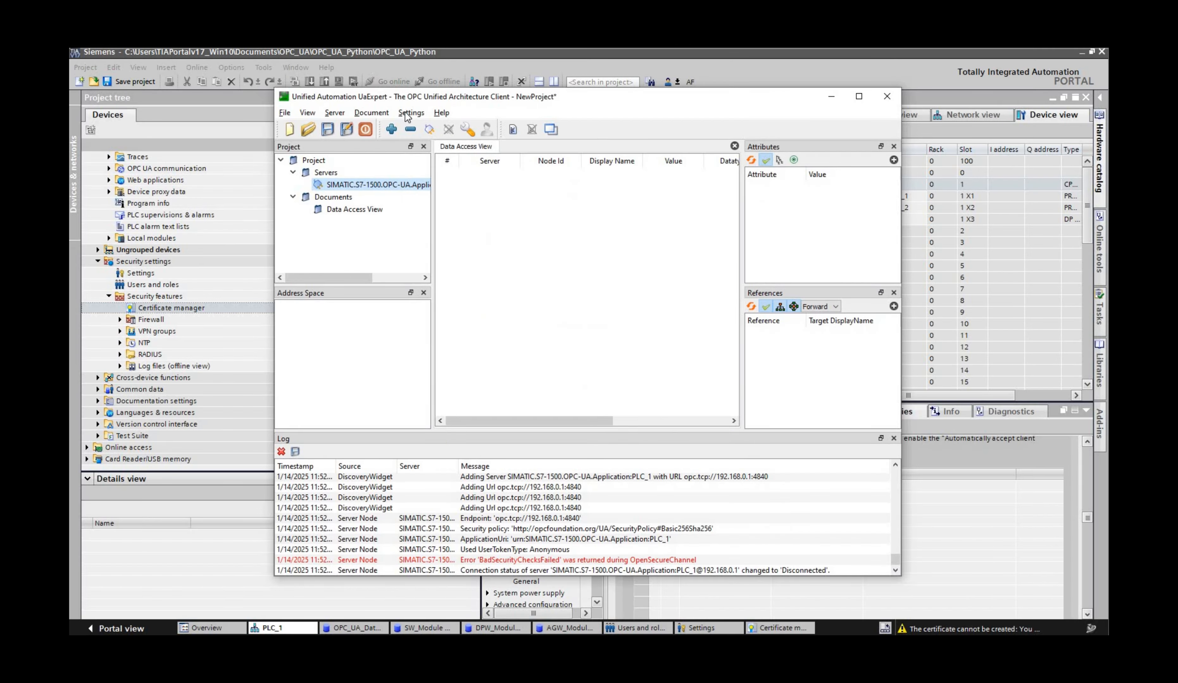
Step: Switch to UaExpert and copy its own application certificate to the Desktop as uaexpert.der
{"action": "left_click", "coordinate": [411, 112]}
{"action": "left_click", "coordinate": [450, 158]}
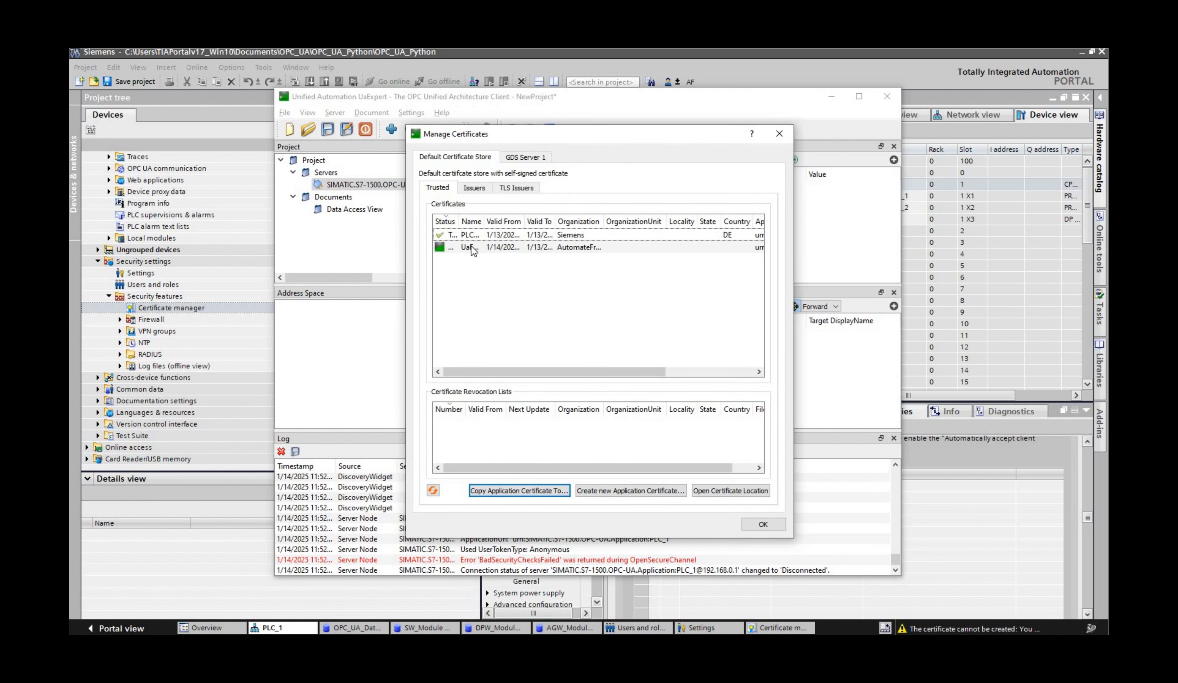
{"action": "left_click", "coordinate": [471, 248]}
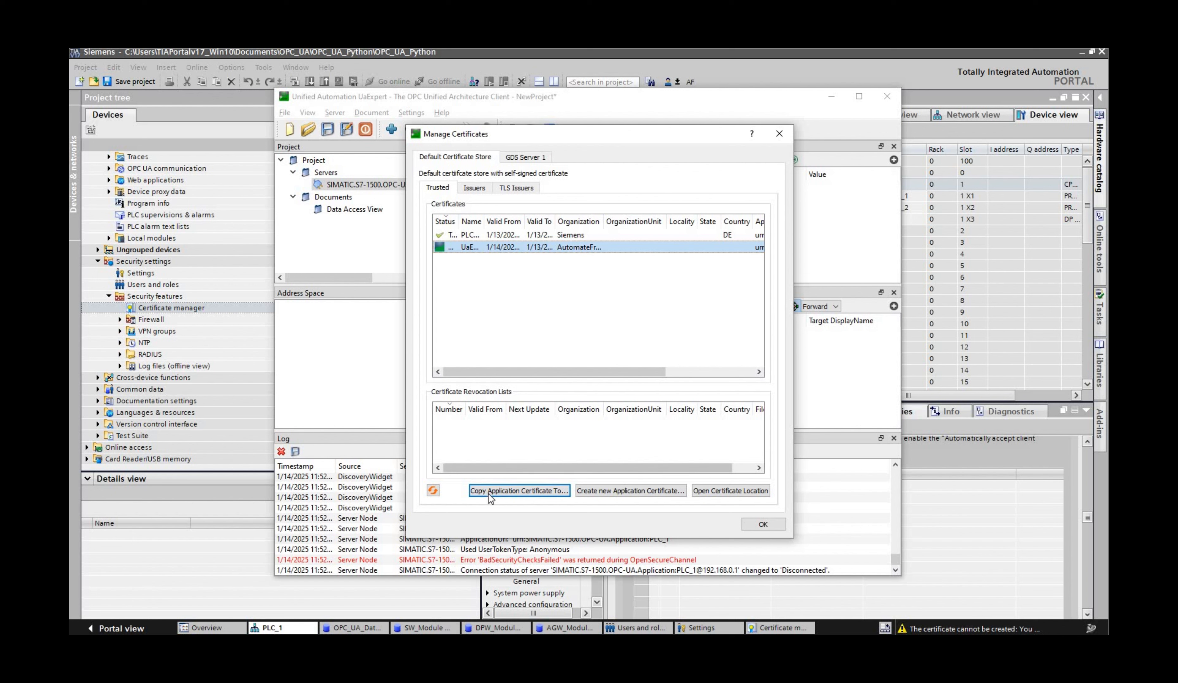
{"action": "left_click", "coordinate": [491, 495]}
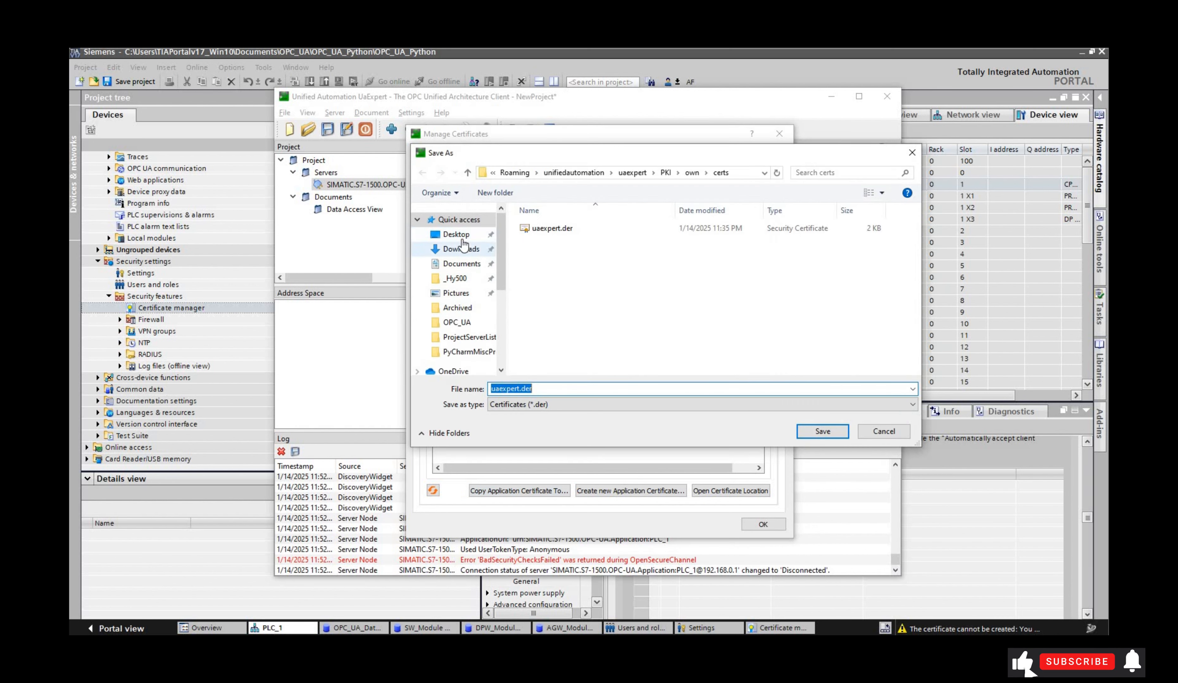
{"action": "left_click", "coordinate": [462, 234]}
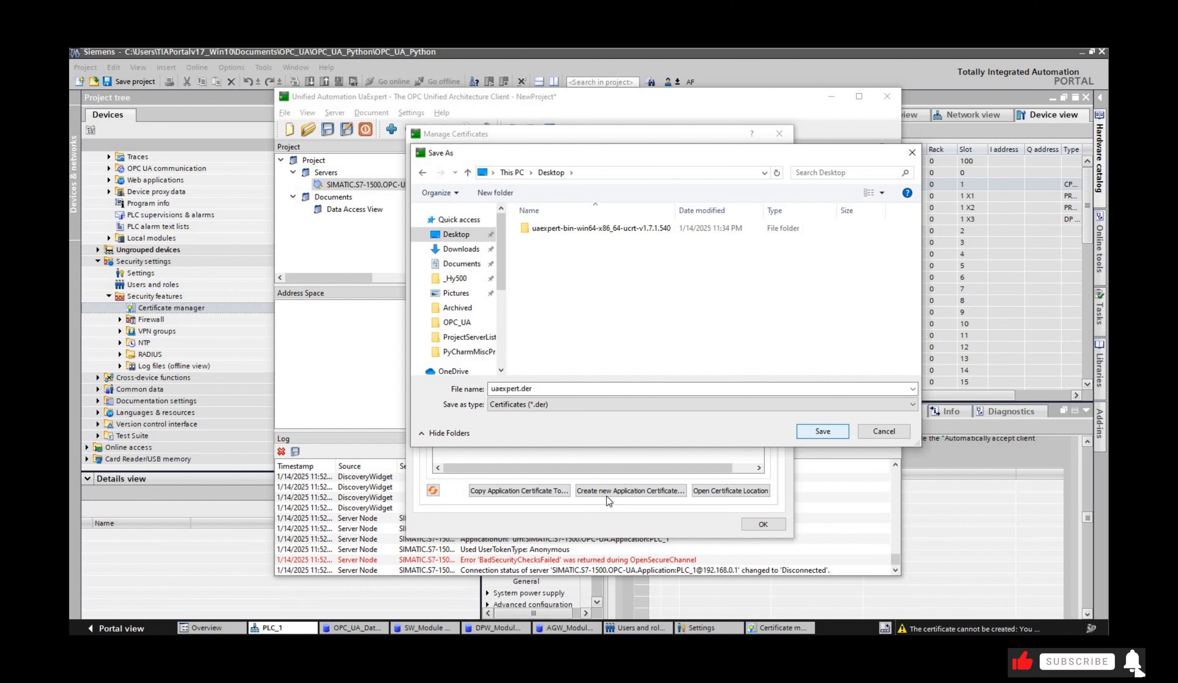
{"action": "left_click", "coordinate": [822, 431]}
{"action": "left_click", "coordinate": [763, 525]}
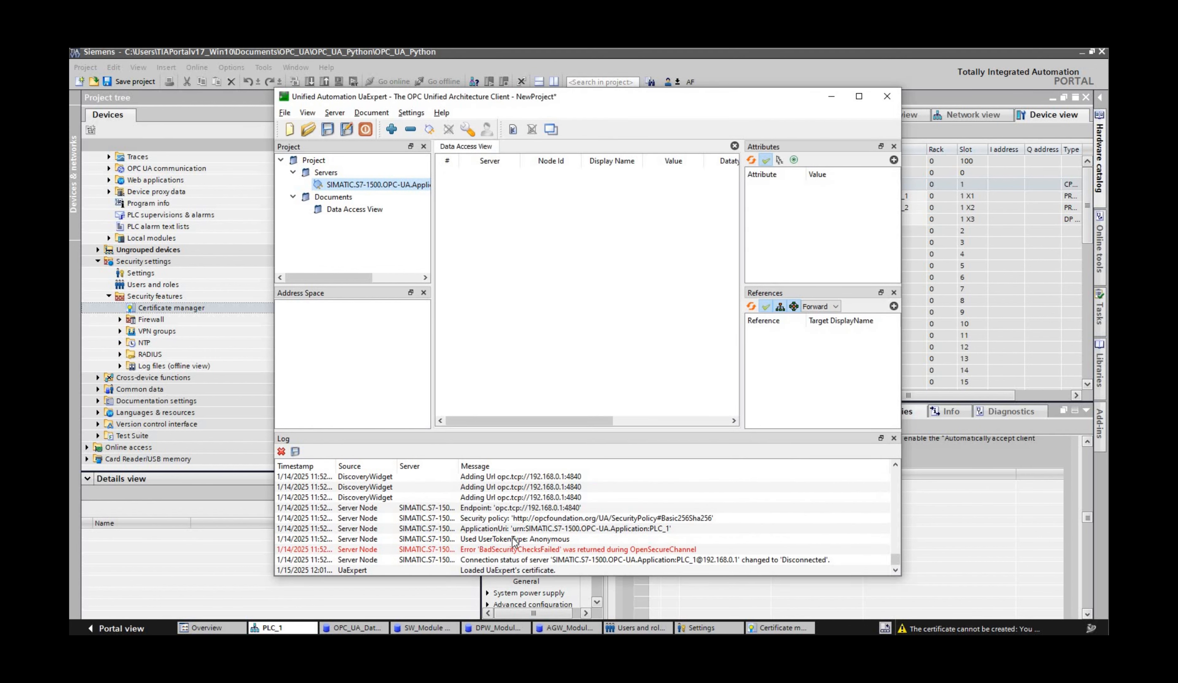
Step: Switch back to TIA Portal and import uaexpert.der from the Desktop into the global certificate manager's device certificates
{"action": "left_click", "coordinate": [462, 595]}
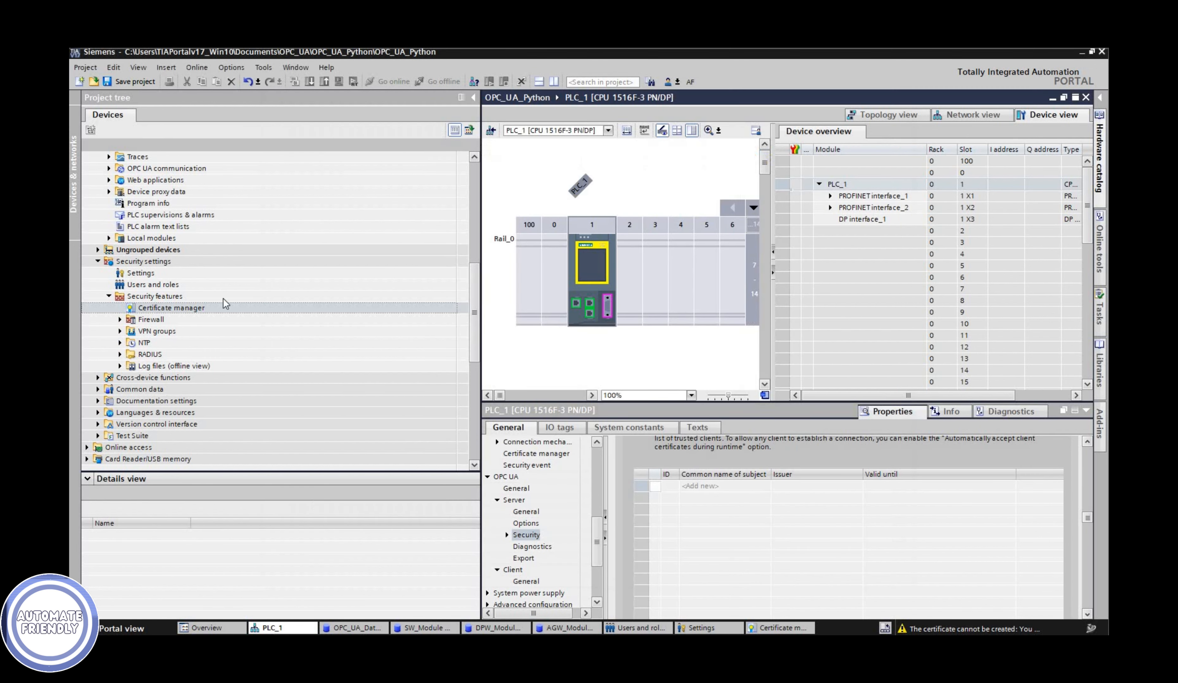
{"action": "double_click", "coordinate": [181, 308]}
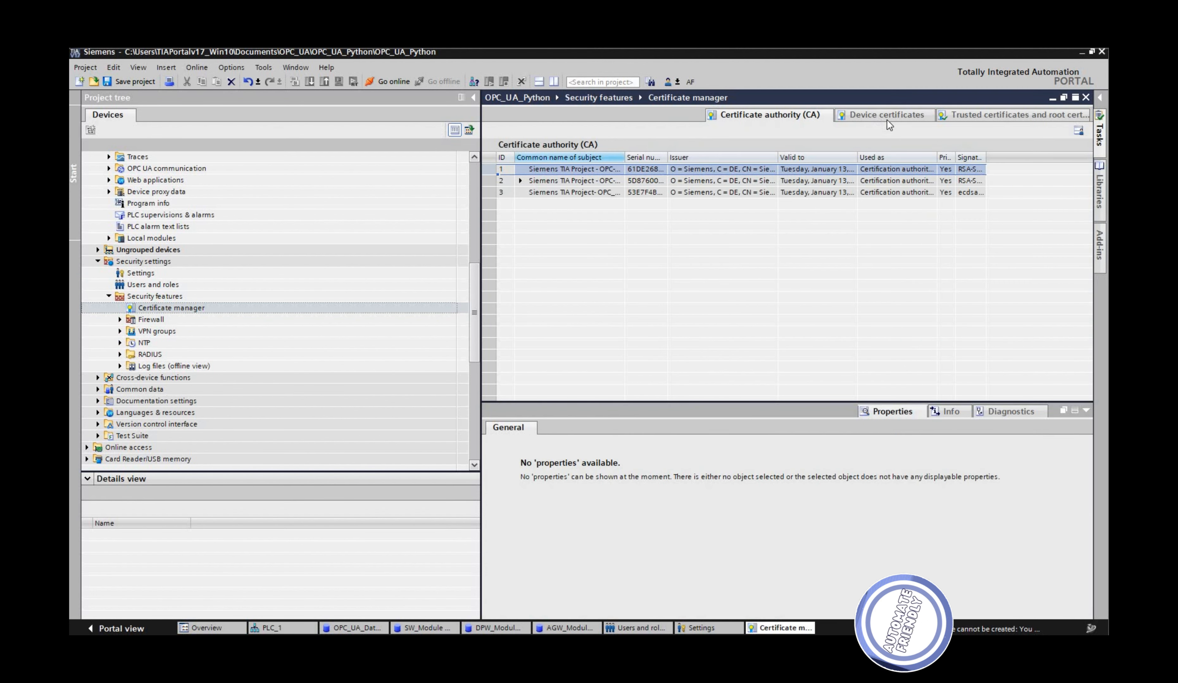
{"action": "left_click", "coordinate": [927, 118]}
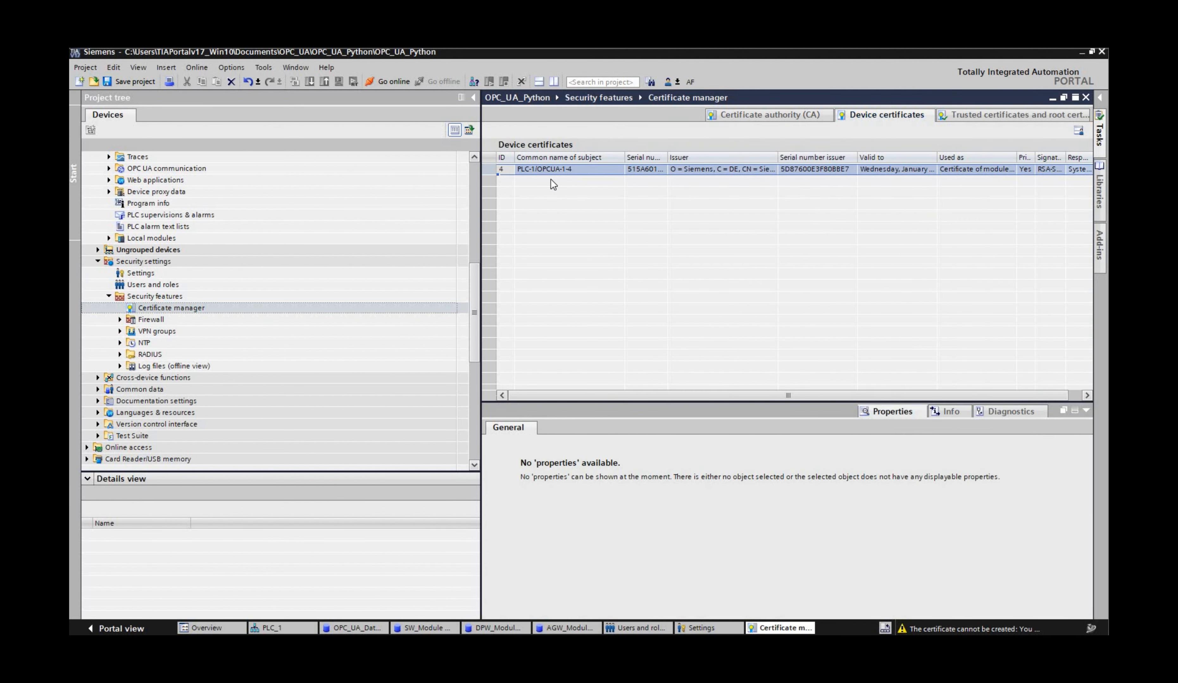
{"action": "right_click", "coordinate": [571, 198]}
{"action": "key", "text": "Return"}
{"action": "left_click", "coordinate": [117, 208]}
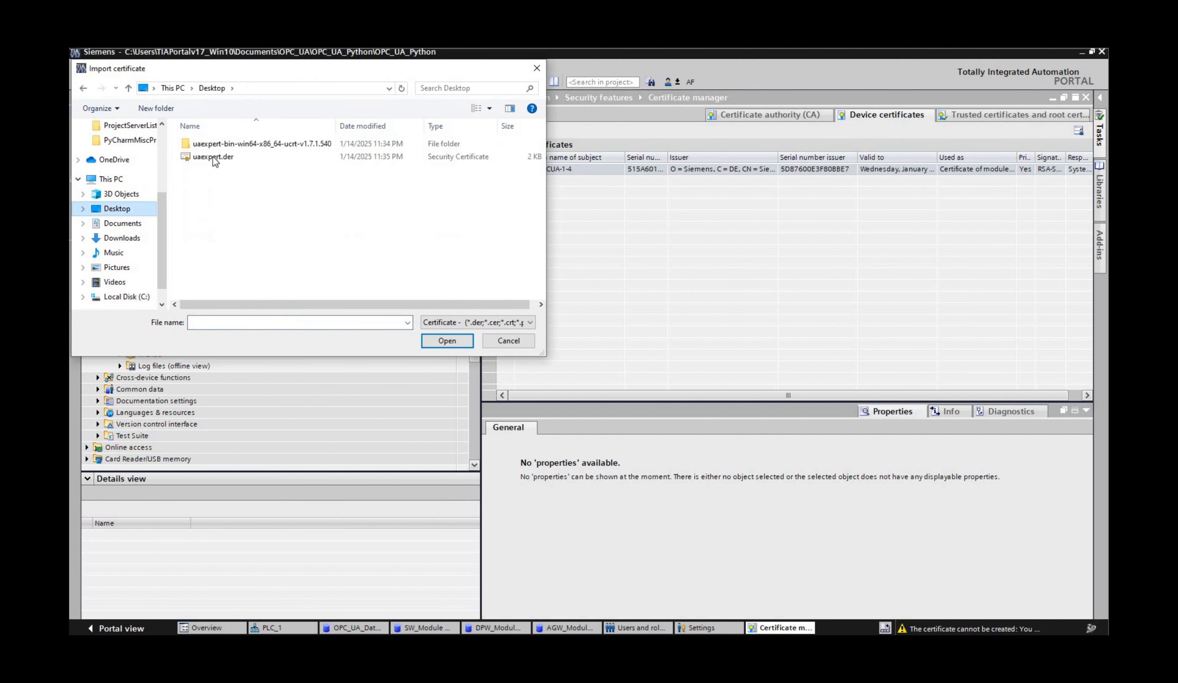
{"action": "left_click", "coordinate": [213, 156]}
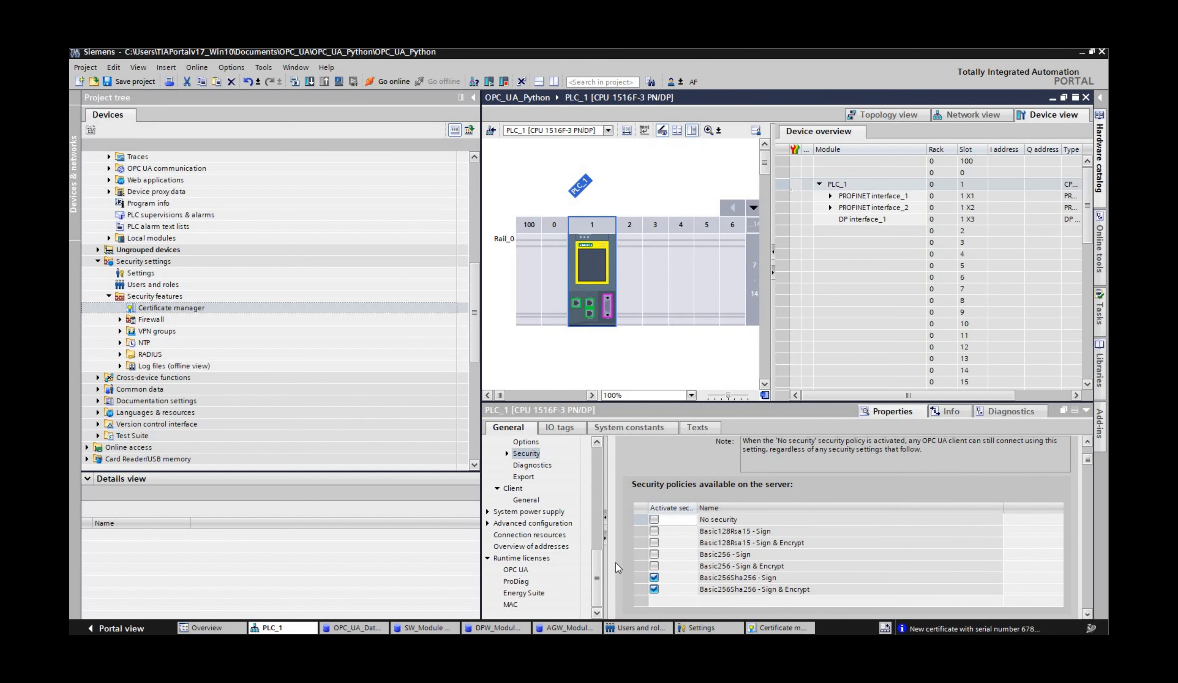
Step: Add the imported UaExpert certificate to the trusted clients of PLC_1's OPC UA server
{"action": "scroll", "coordinate": [616, 563], "scroll_direction": "down", "scroll_amount": 8}
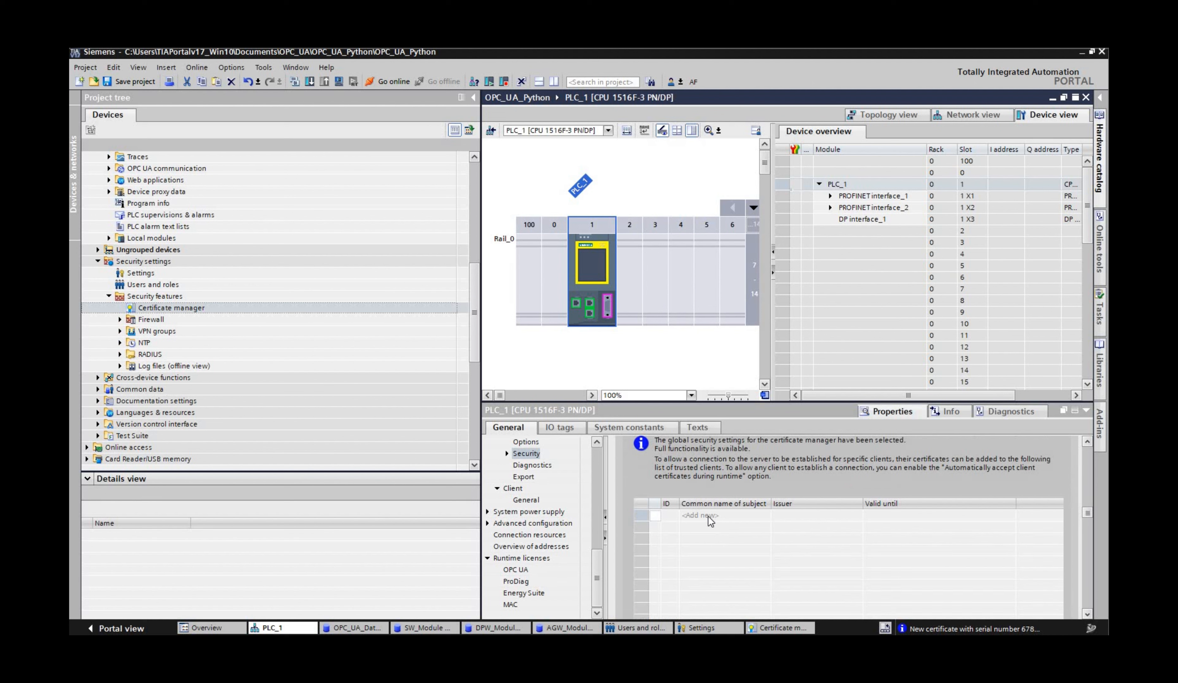
{"action": "left_click", "coordinate": [765, 515]}
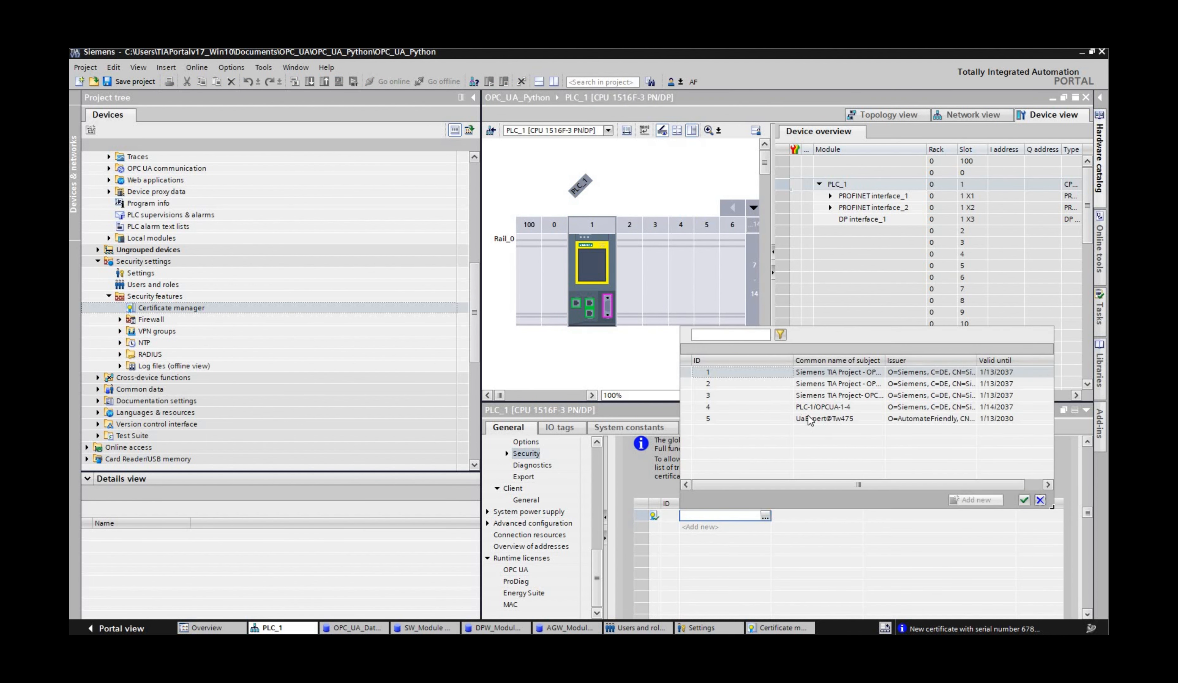
{"action": "left_click", "coordinate": [808, 419]}
{"action": "left_click", "coordinate": [1024, 501]}
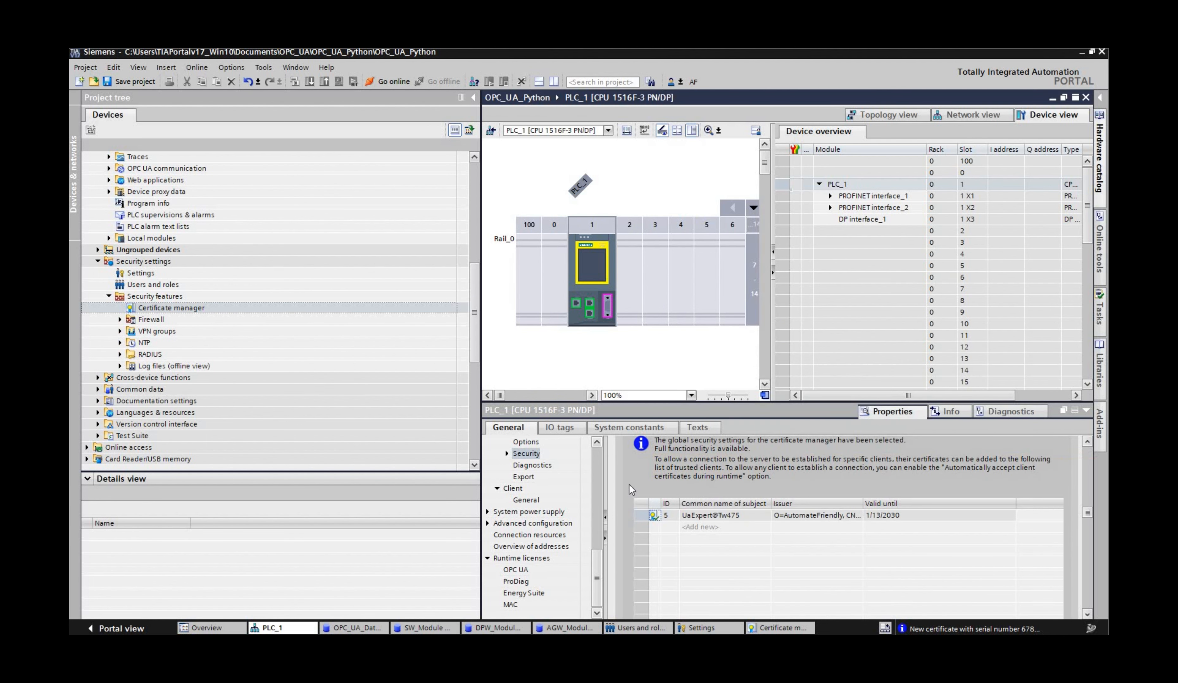
Step: Set the PLC communication certificate to PLC-1/OPCUA-1-4 in PLC_1's connection mechanisms
{"action": "scroll", "coordinate": [629, 485], "scroll_direction": "down", "scroll_amount": 1}
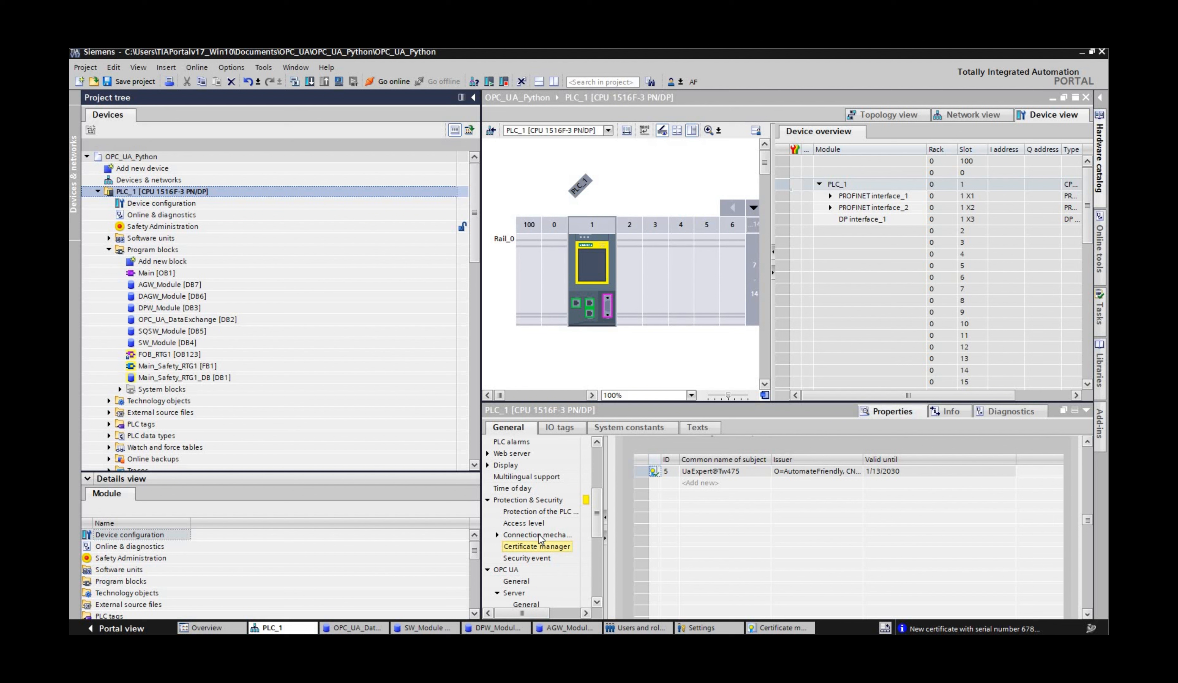
{"action": "left_click", "coordinate": [537, 535]}
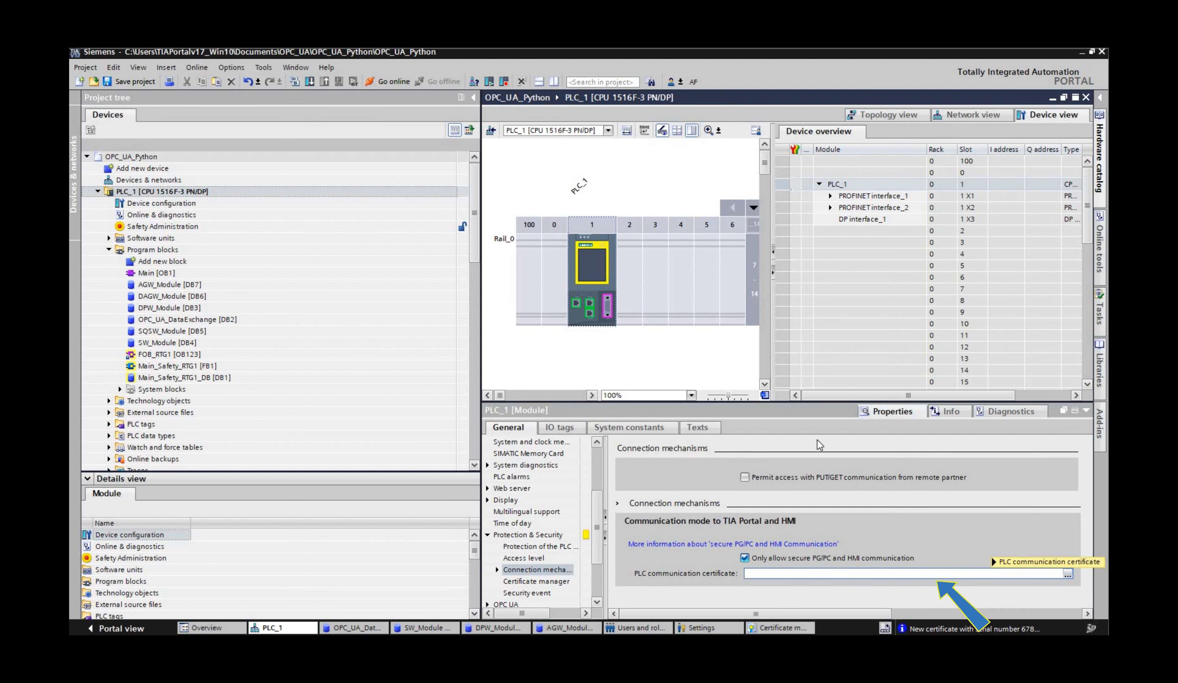
{"action": "left_click", "coordinate": [1067, 575]}
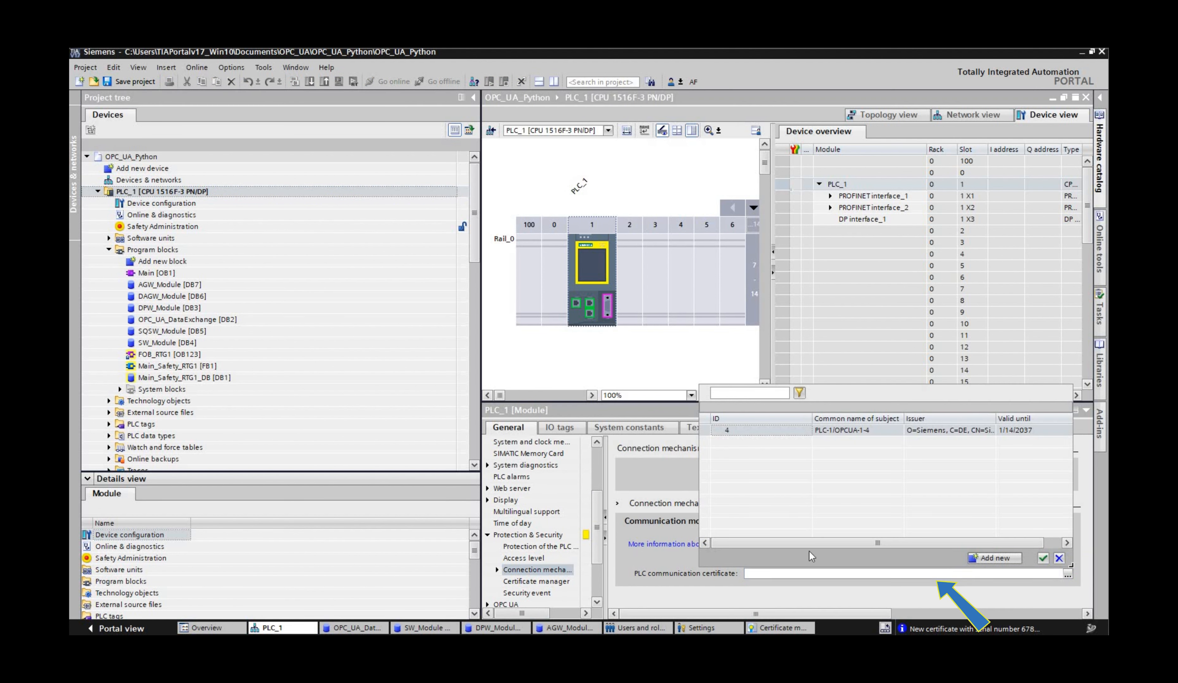
{"action": "double_click", "coordinate": [808, 430]}
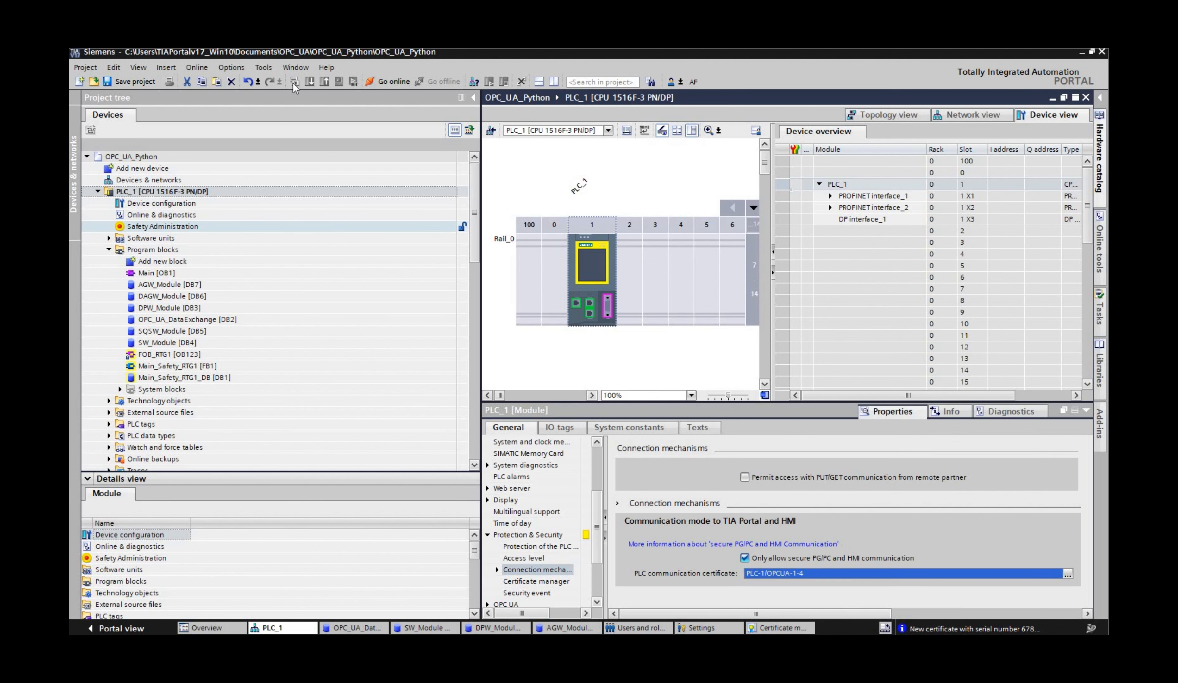
Step: Compile PLC_1 and load its configuration to the simulated PLC
{"action": "left_click", "coordinate": [162, 192]}
{"action": "left_click", "coordinate": [295, 82]}
{"action": "left_click", "coordinate": [310, 81]}
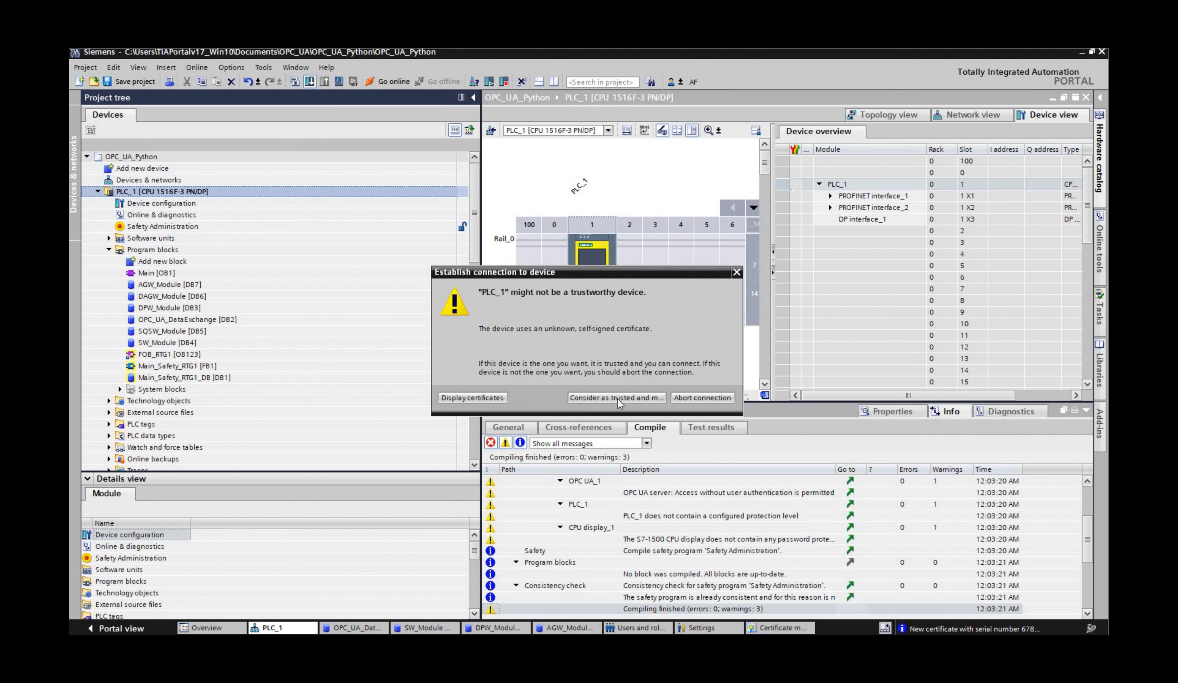
{"action": "left_click", "coordinate": [617, 398]}
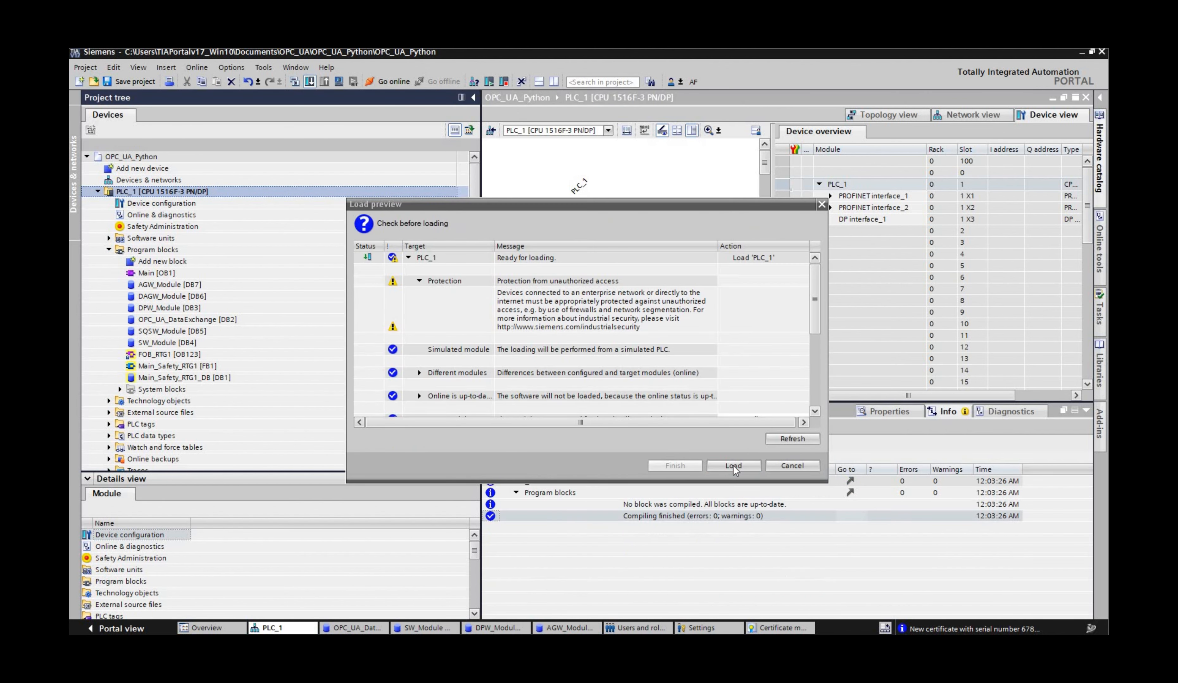
{"action": "left_click", "coordinate": [725, 467]}
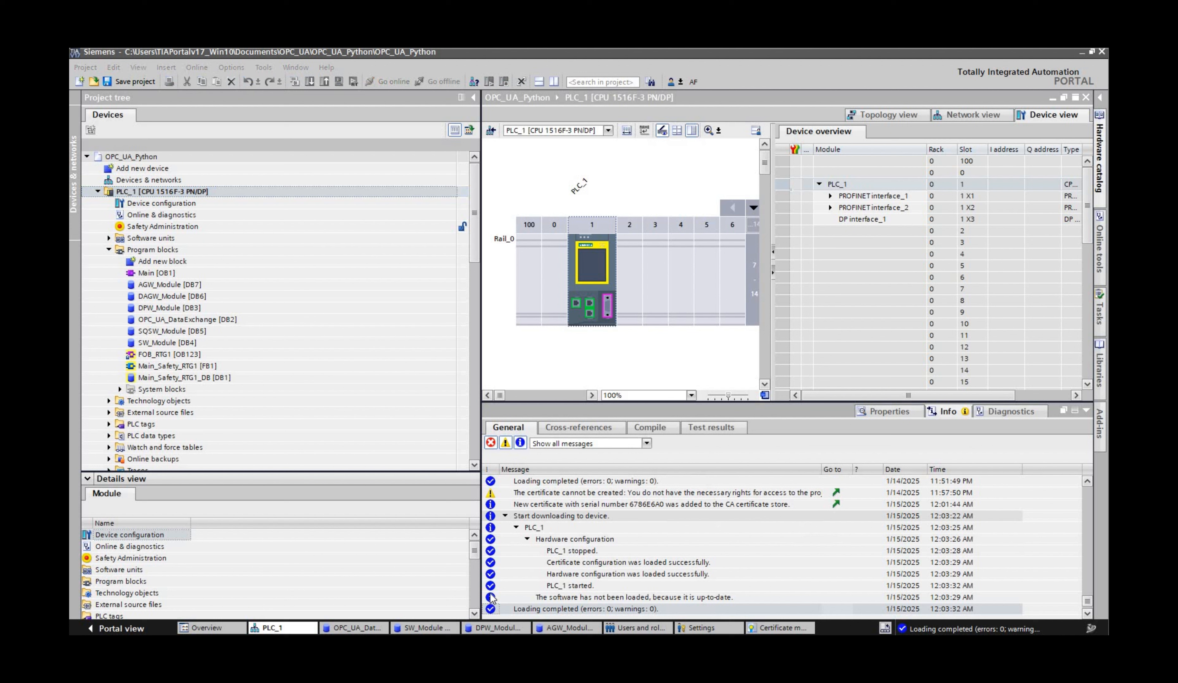
Step: Switch to UaExpert and connect to the PLC_1 server, trusting its certificate and accepting it temporarily for this session
{"action": "key", "text": "alt+Tab"}
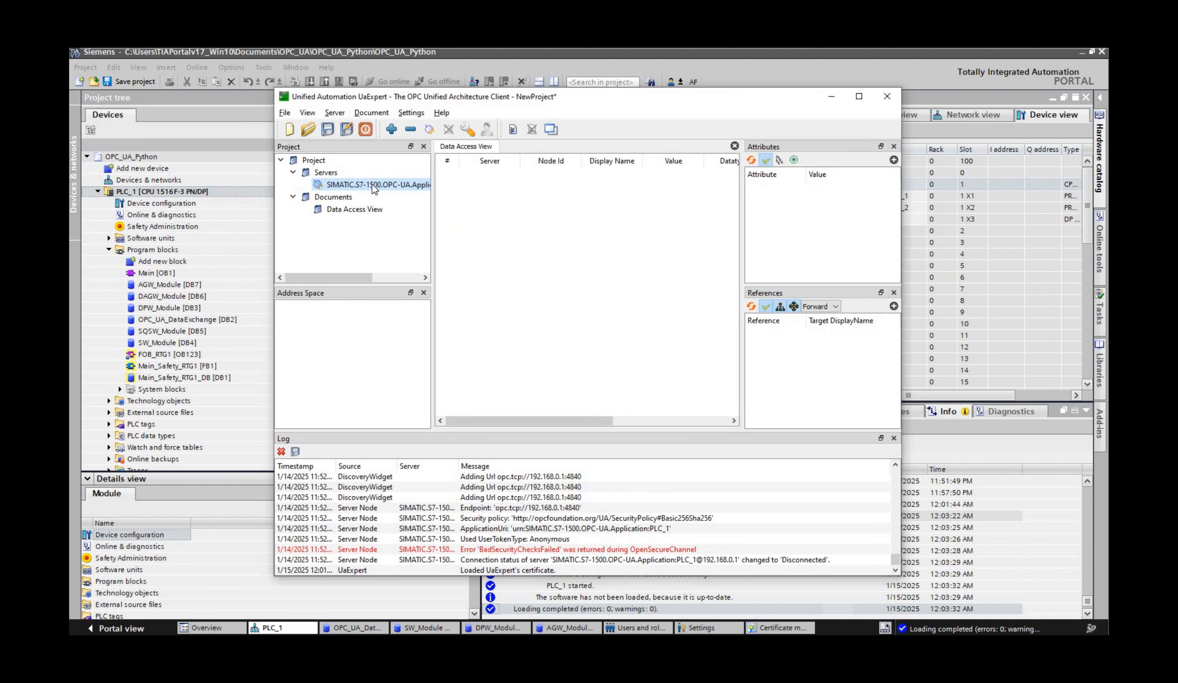
{"action": "left_click", "coordinate": [428, 130]}
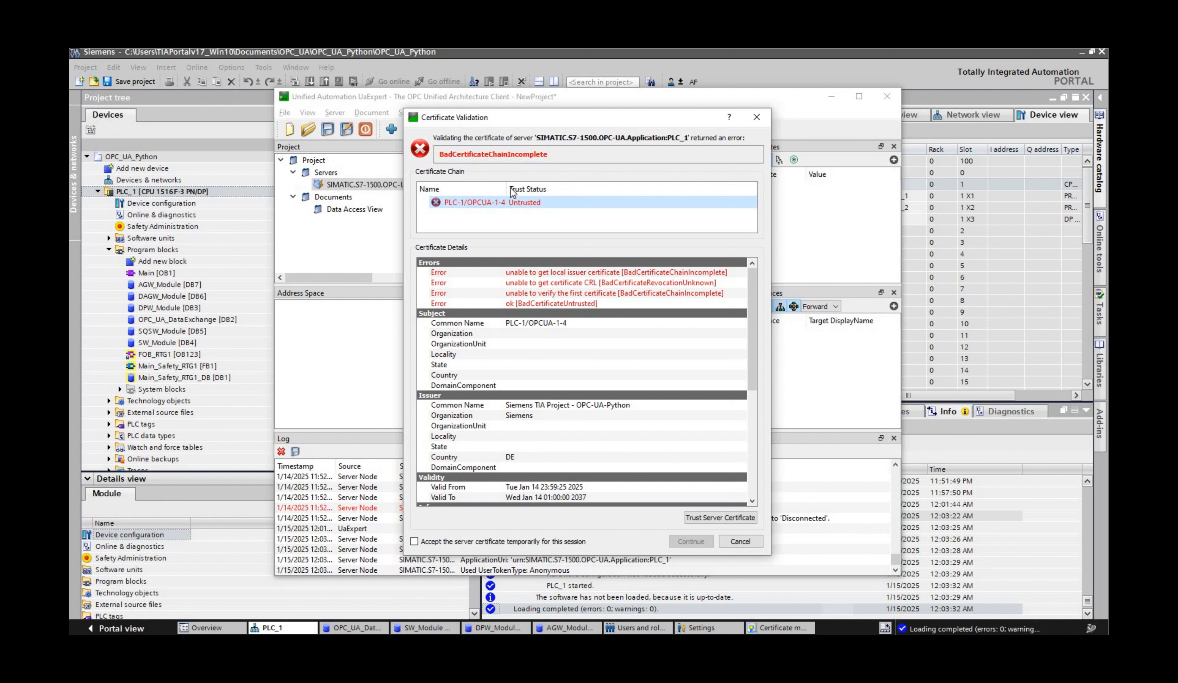
{"action": "left_click", "coordinate": [711, 513]}
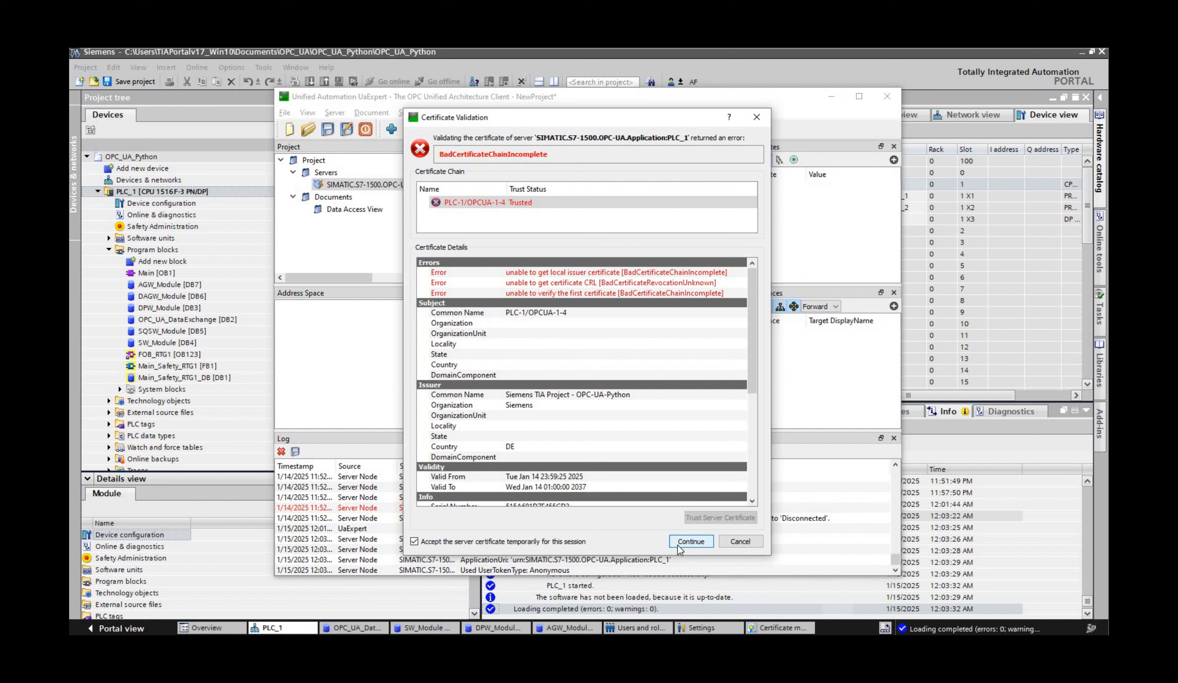
{"action": "left_click", "coordinate": [677, 545]}
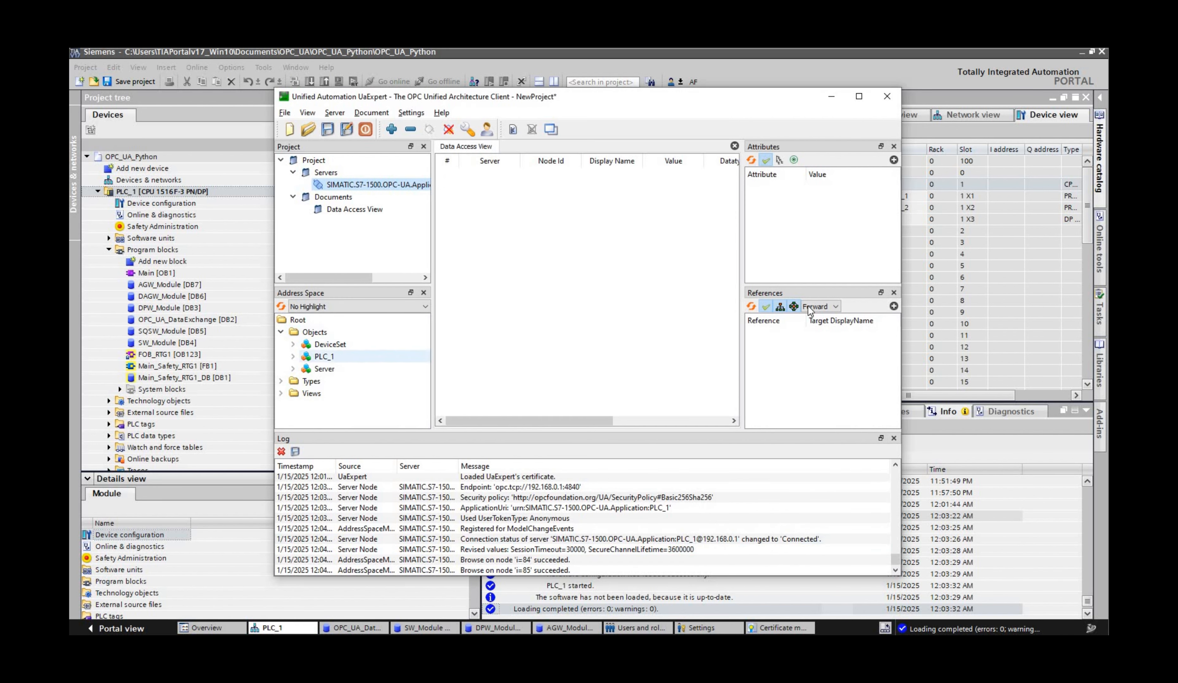
Step: Switch to TIA Portal and delete the UaExpert certificate from the trusted clients of PLC_1's OPC UA server
{"action": "left_click", "coordinate": [791, 68]}
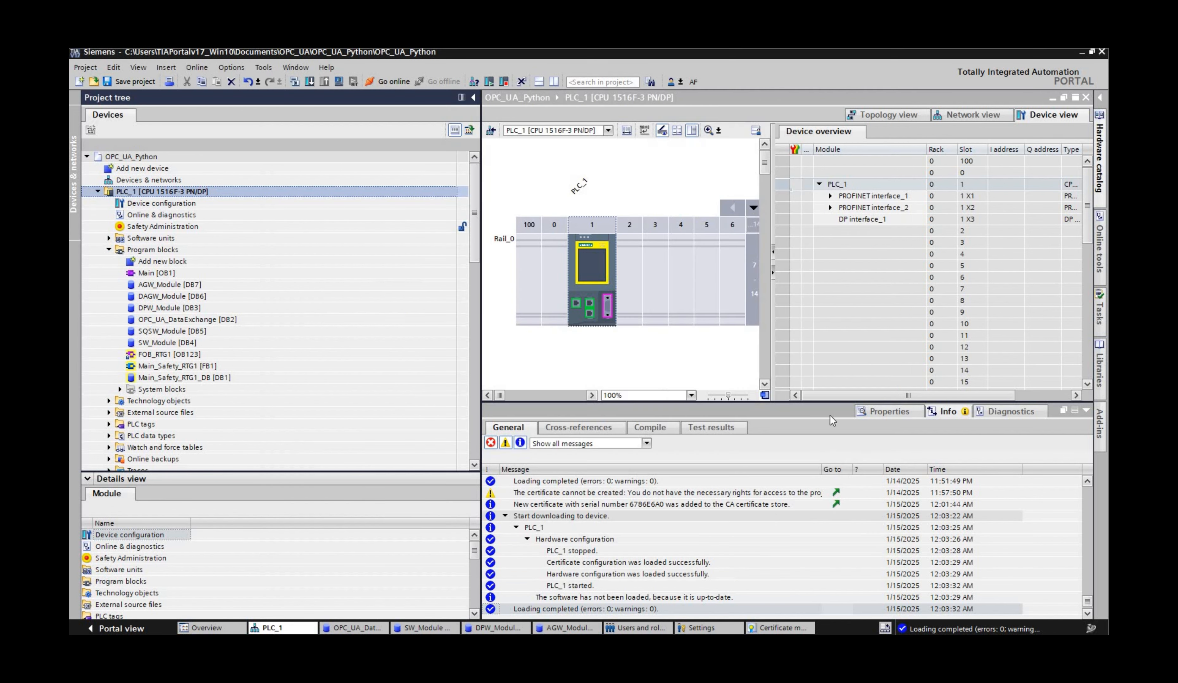
{"action": "left_click", "coordinate": [526, 535]}
{"action": "left_click", "coordinate": [541, 559]}
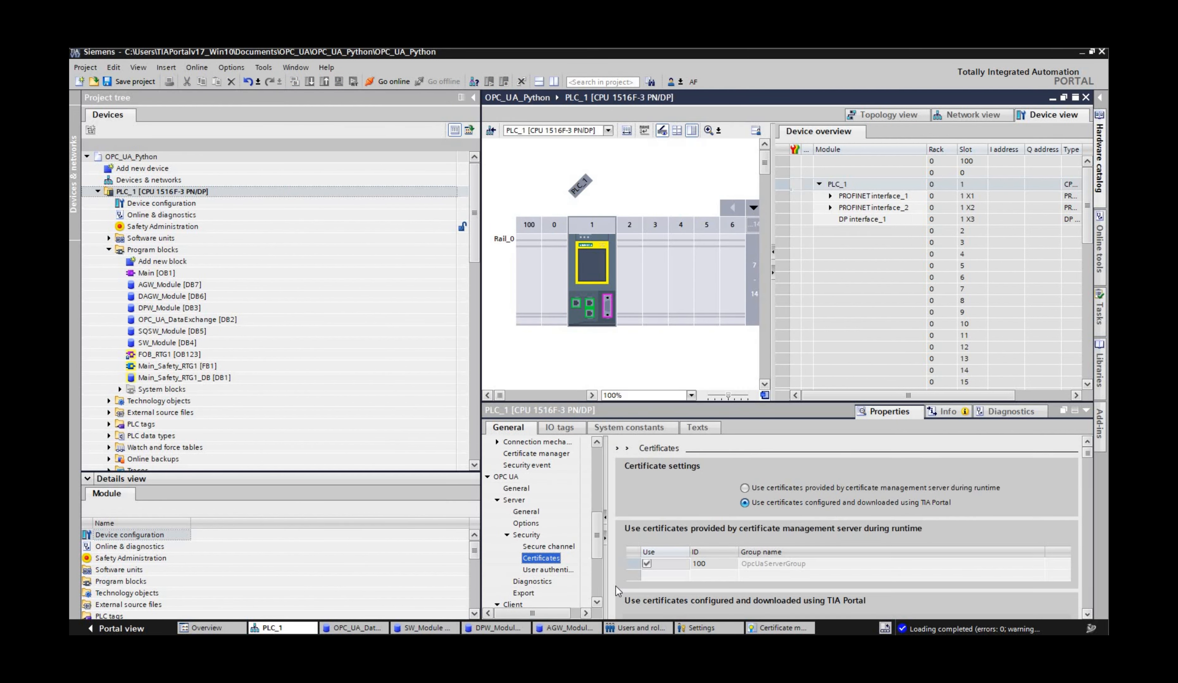
{"action": "scroll", "coordinate": [695, 511], "scroll_direction": "down", "scroll_amount": 10}
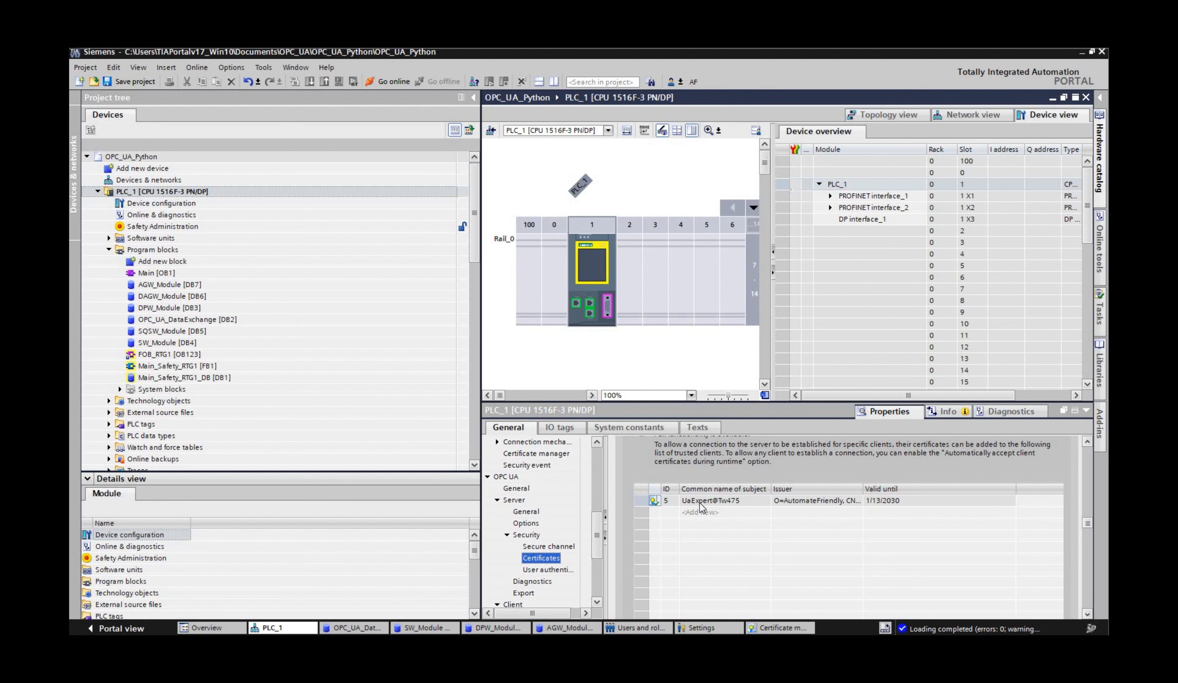
{"action": "right_click", "coordinate": [700, 506]}
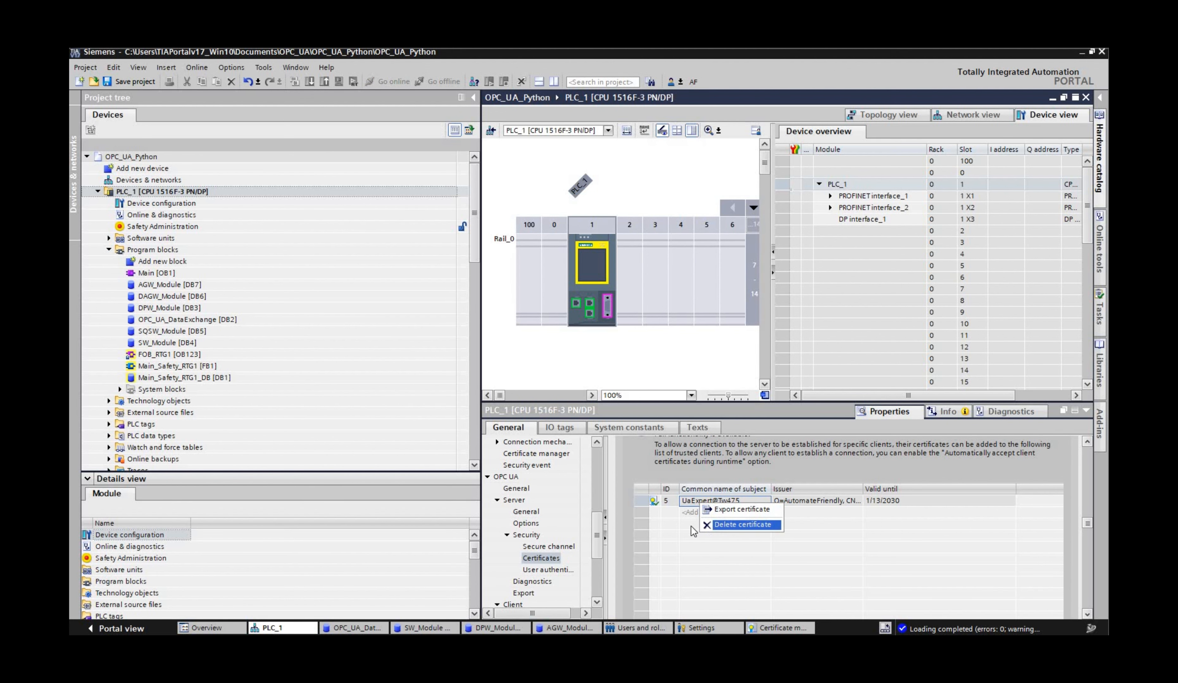
{"action": "left_click", "coordinate": [741, 525]}
Step: Load the configuration without the trusted UaExpert certificate to PLC_1
{"action": "left_click", "coordinate": [162, 192]}
{"action": "left_click", "coordinate": [310, 82]}
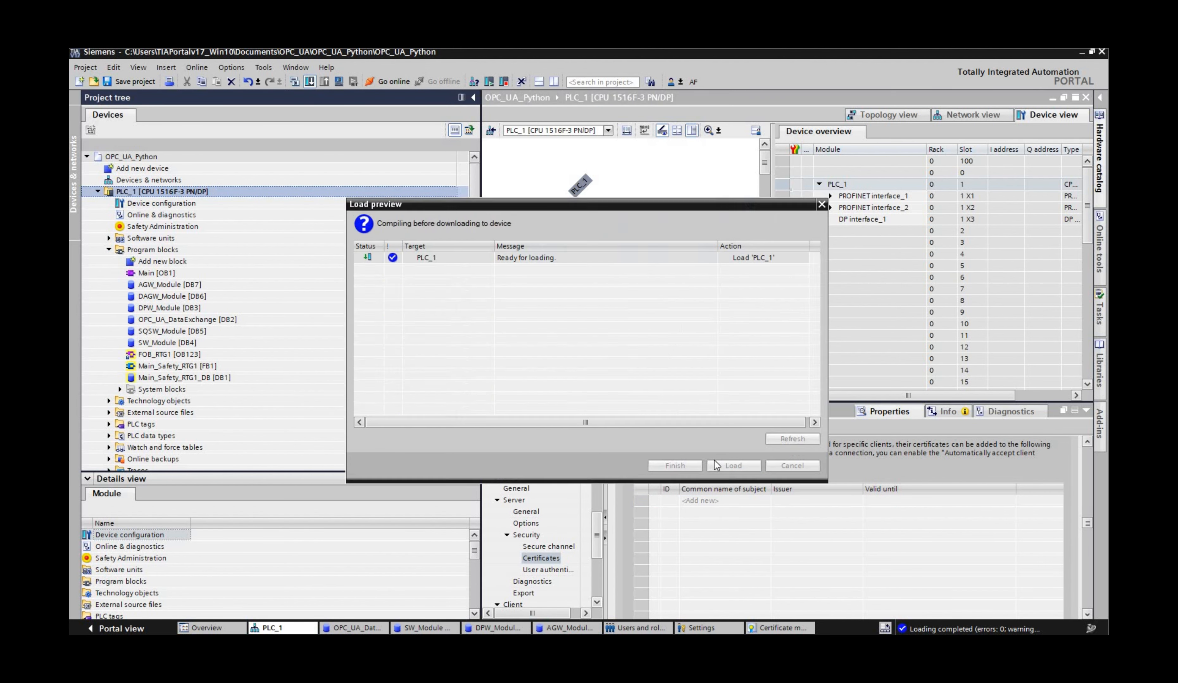
{"action": "left_click", "coordinate": [733, 466]}
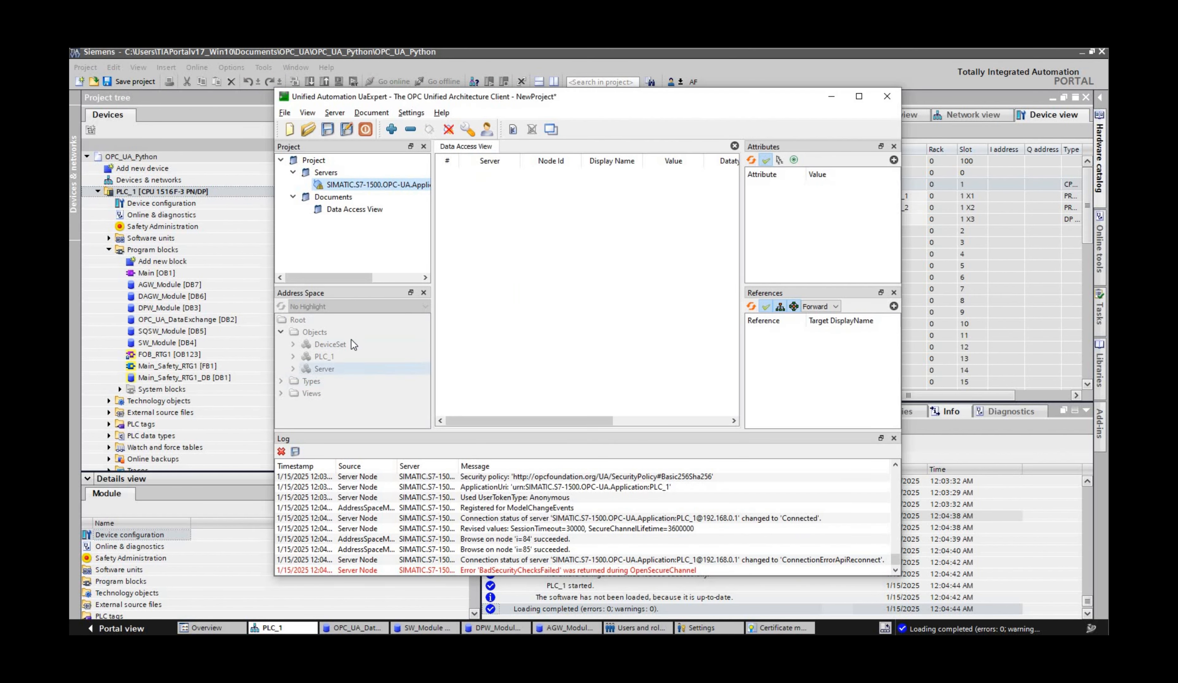
Step: Return to TIA Portal and add the UaExpert certificate with ID 5 back to the OPC UA server's trusted clients
{"action": "left_click", "coordinate": [750, 73]}
{"action": "left_click", "coordinate": [886, 410]}
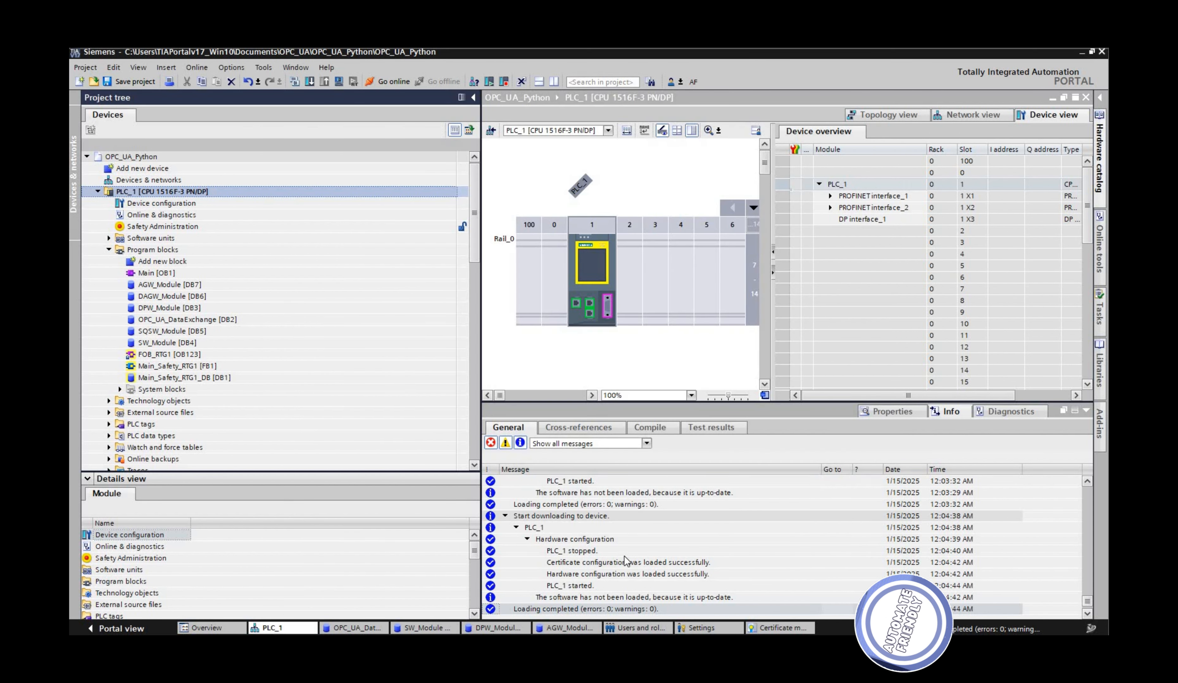
{"action": "scroll", "coordinate": [711, 501], "scroll_direction": "down", "scroll_amount": 10}
{"action": "double_click", "coordinate": [765, 501]}
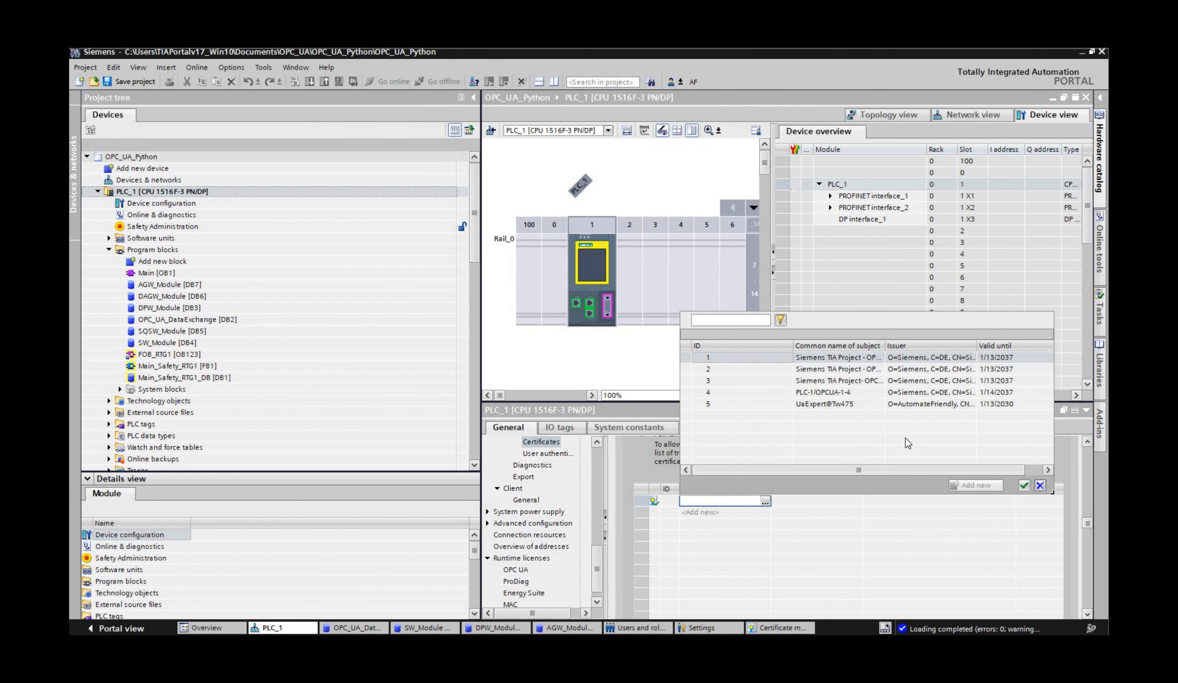
{"action": "double_click", "coordinate": [859, 406]}
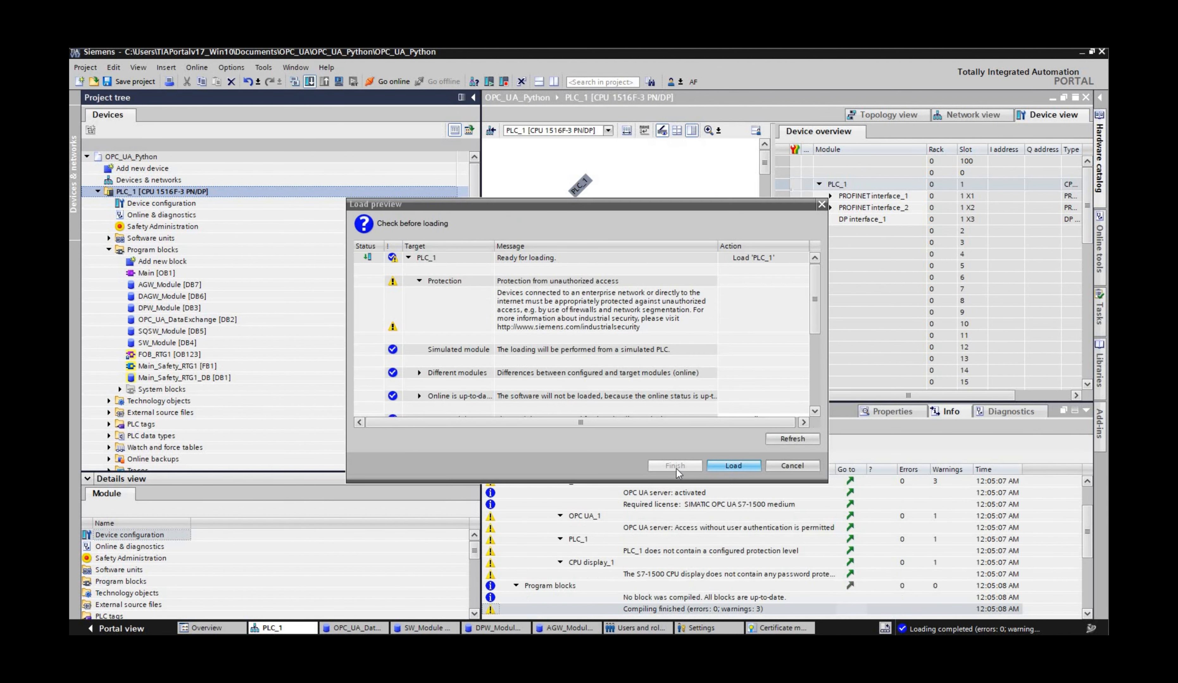
Step: Load the configuration to PLC_1, and disconnect and reconnect the PLC_1 server in UaExpert
{"action": "left_click", "coordinate": [673, 468]}
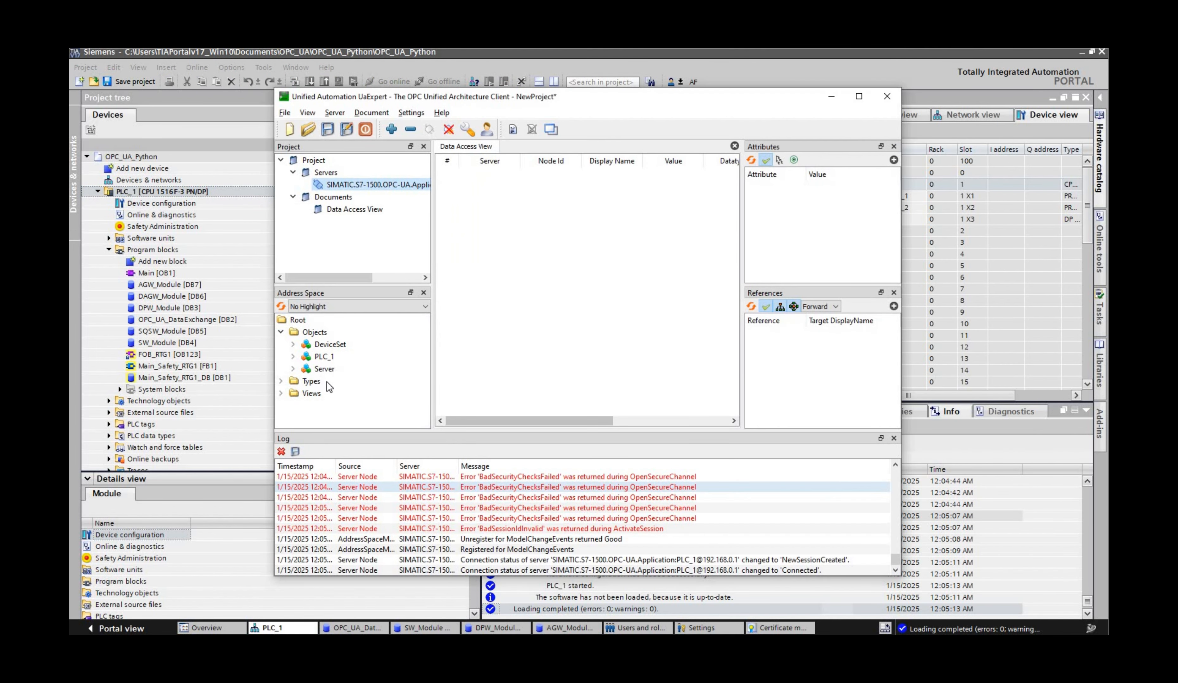
{"action": "left_click", "coordinate": [448, 129]}
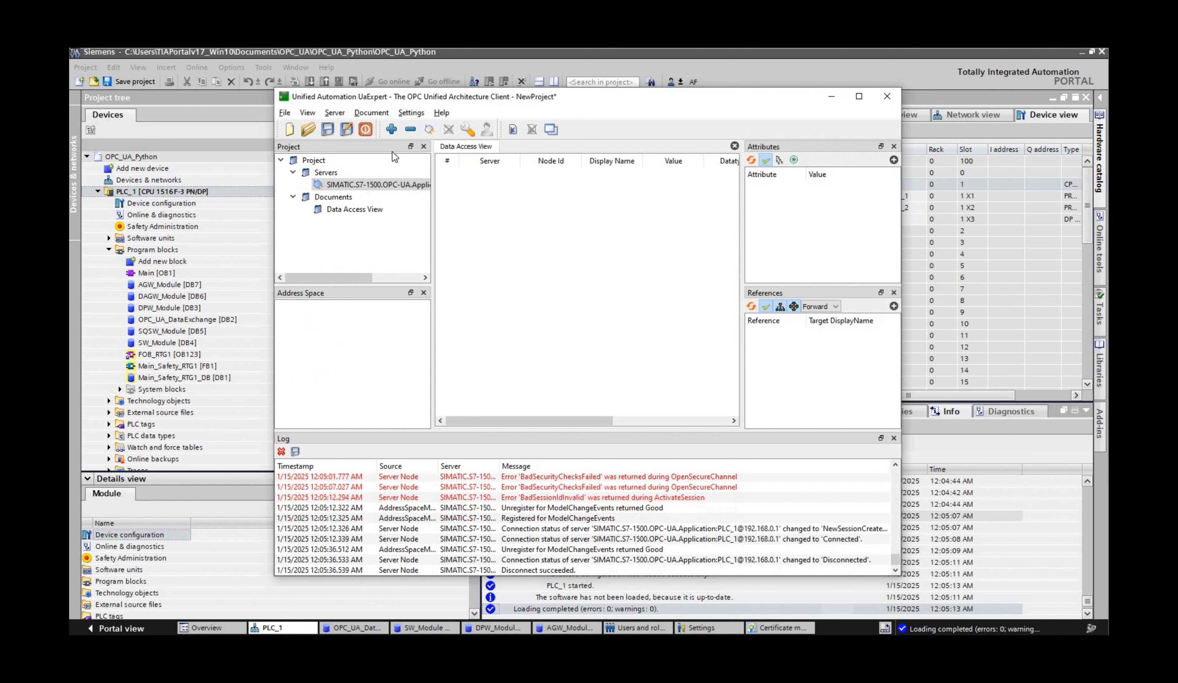
{"action": "left_click", "coordinate": [425, 132]}
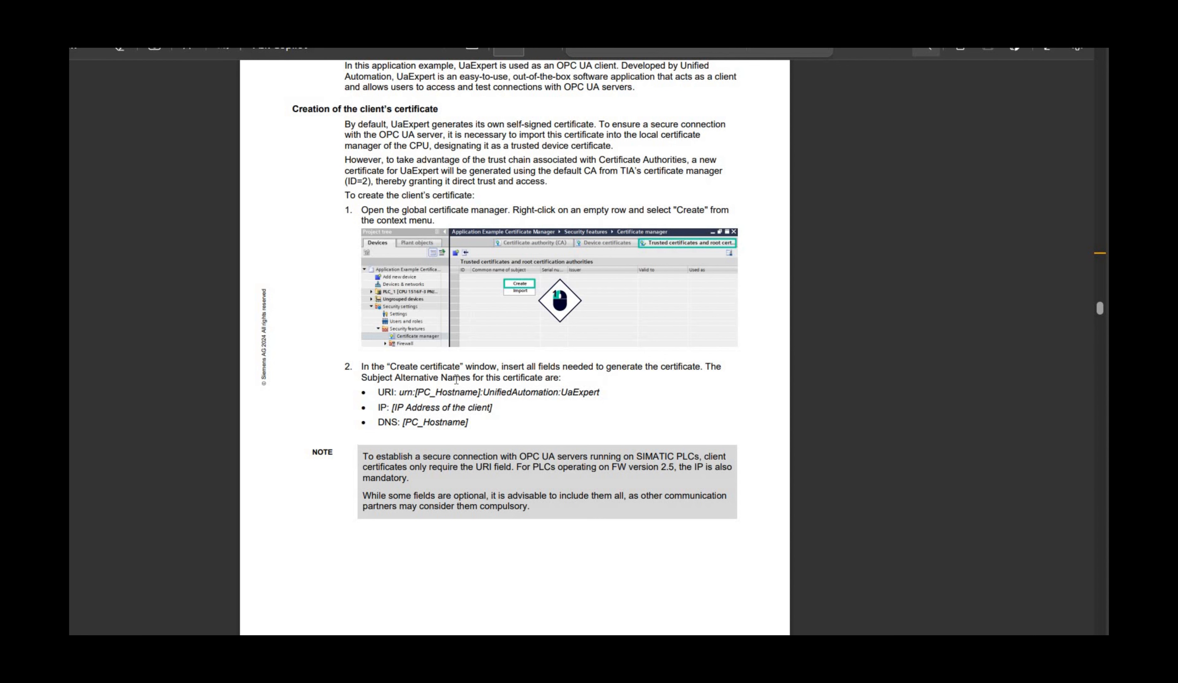
Step: Read the Siemens certificate guide's instructions on creating the client's certificate, its URI format, and exporting the certificates
{"action": "scroll", "coordinate": [379, 377], "scroll_direction": "down", "scroll_amount": 1}
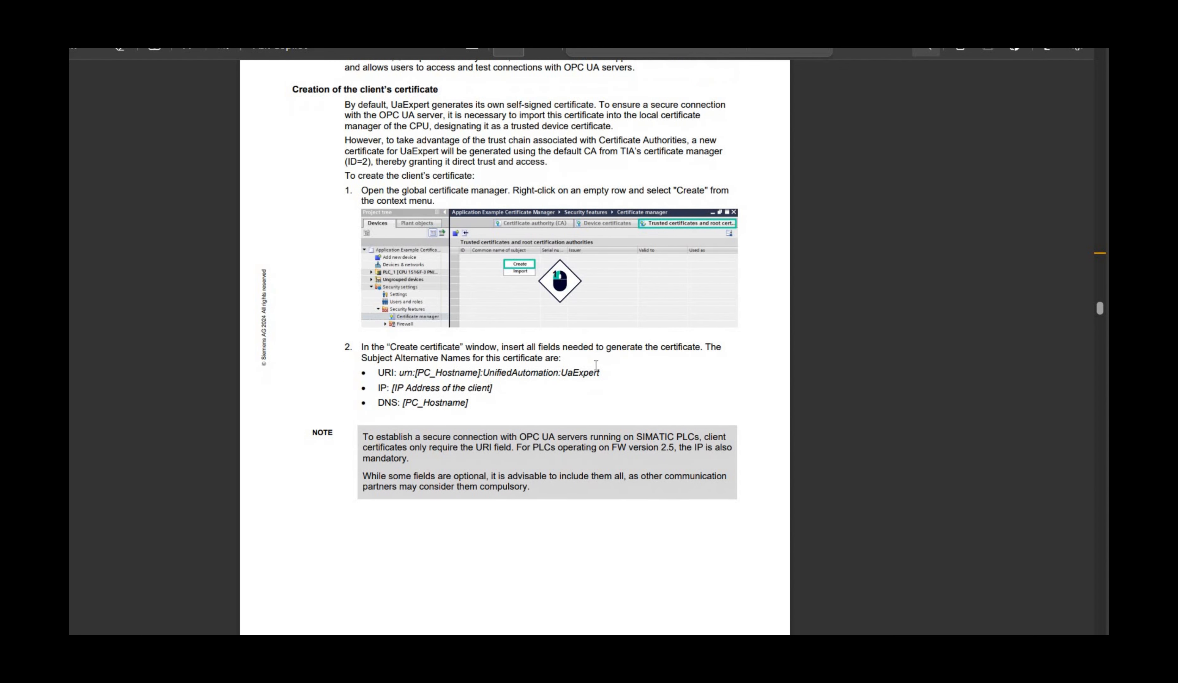
{"action": "left_click_drag", "start_coordinate": [605, 368], "coordinate": [378, 372]}
{"action": "scroll", "coordinate": [476, 439], "scroll_direction": "down", "scroll_amount": 10}
{"action": "scroll", "coordinate": [589, 514], "scroll_direction": "down", "scroll_amount": 20}
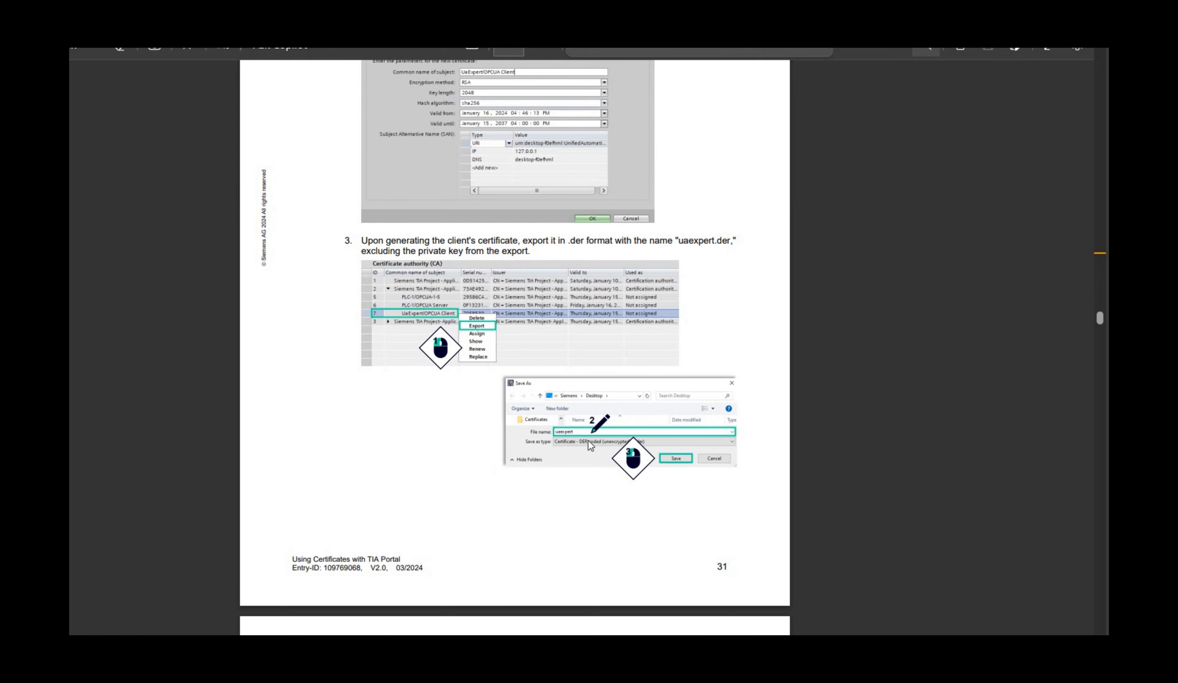
{"action": "scroll", "coordinate": [480, 357], "scroll_direction": "down", "scroll_amount": 10}
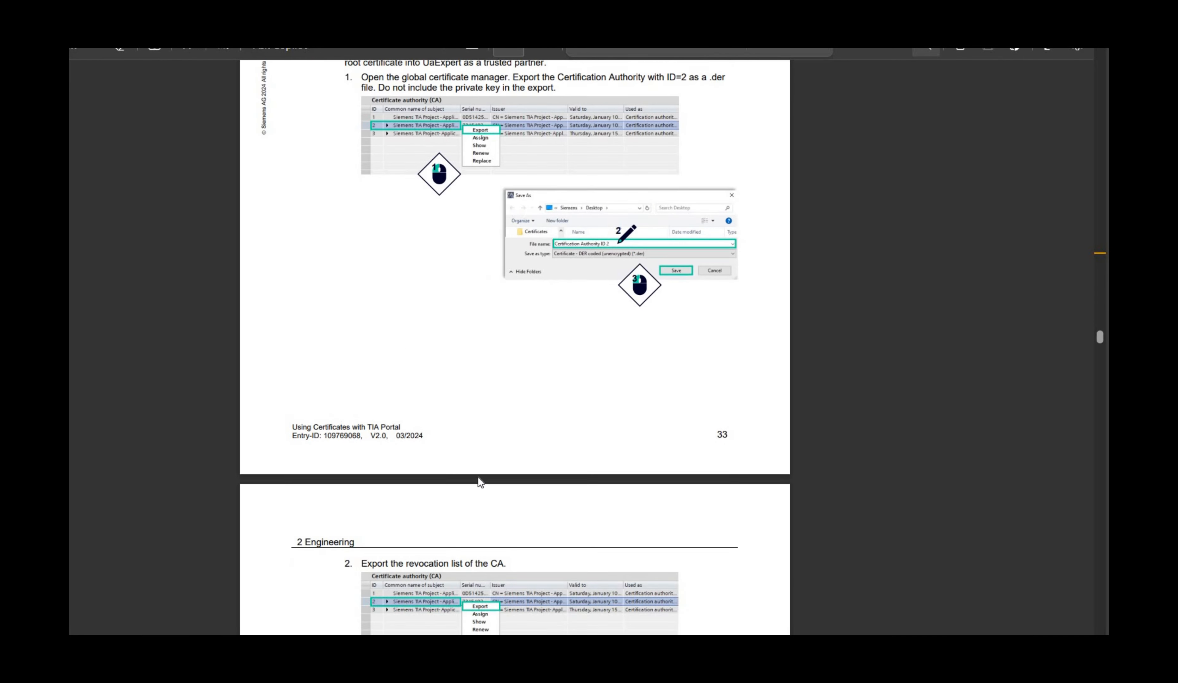
{"action": "scroll", "coordinate": [478, 476], "scroll_direction": "up", "scroll_amount": 2}
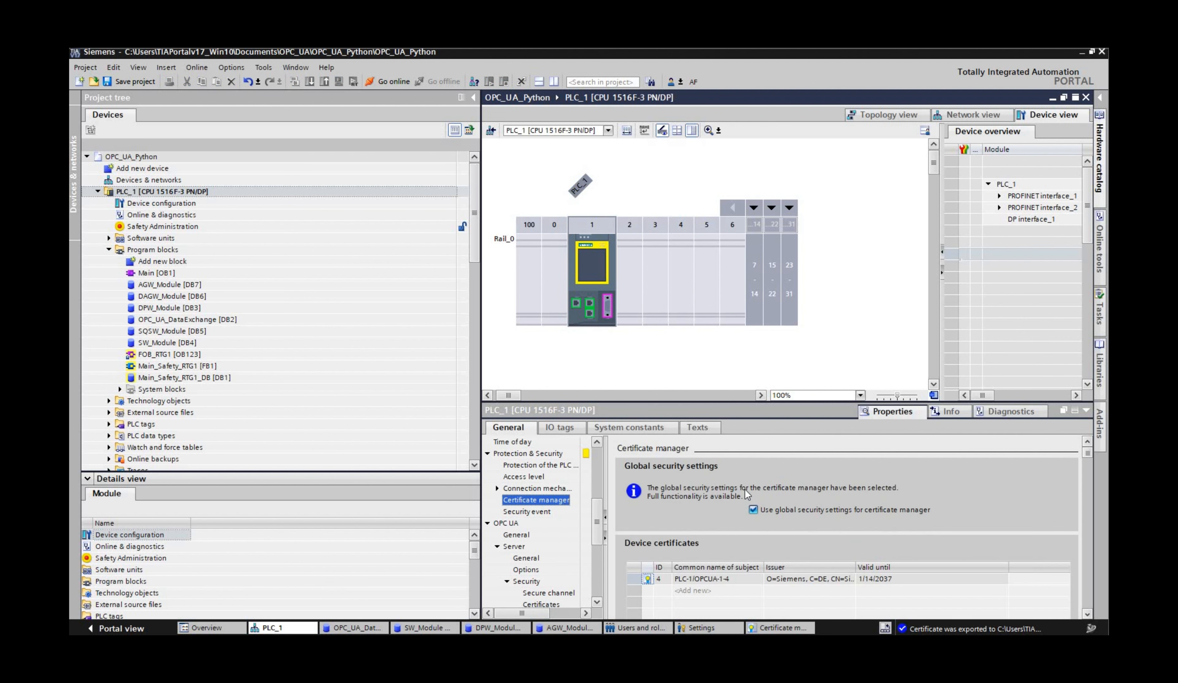
Step: Create a new CA-signed device certificate with OpcUa Server usage in PLC_1's certificate manager
{"action": "left_click", "coordinate": [737, 592]}
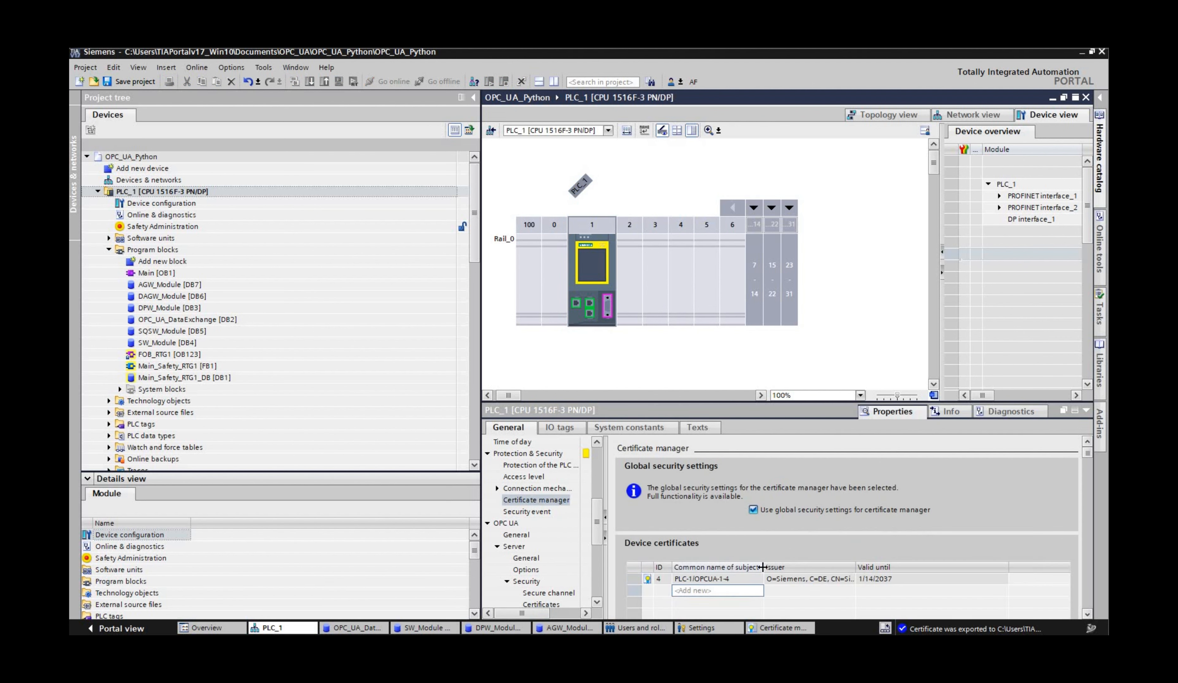
{"action": "left_click", "coordinate": [956, 580]}
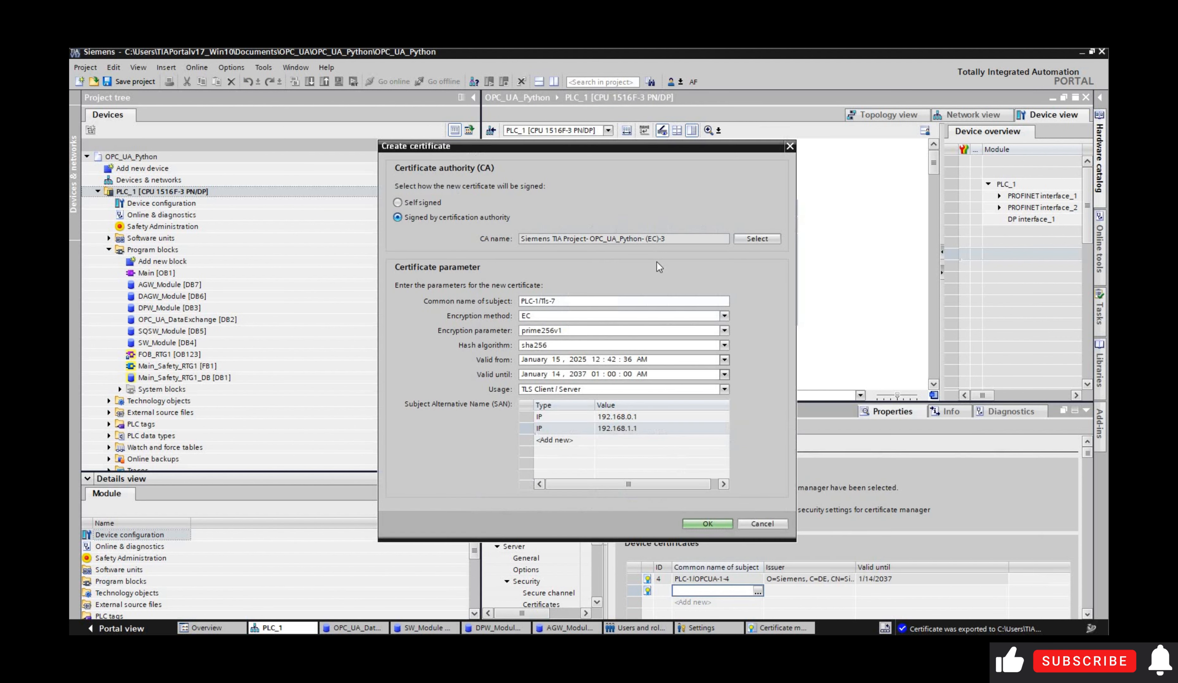
{"action": "left_click", "coordinate": [616, 390]}
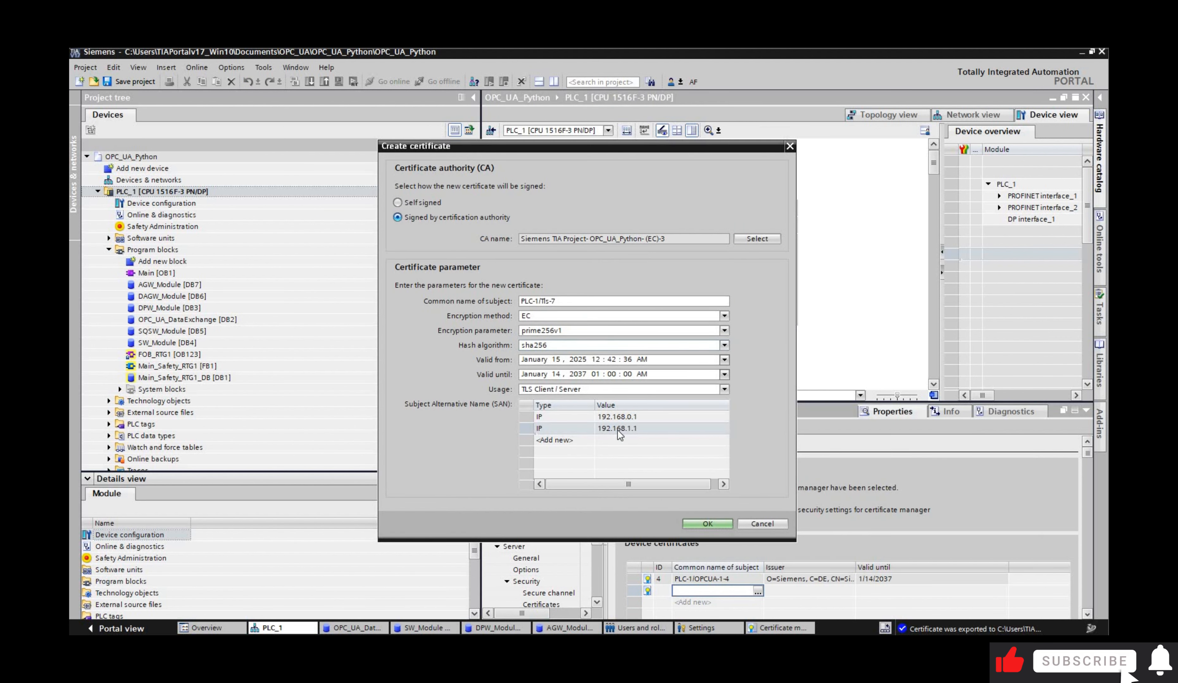
{"action": "left_click", "coordinate": [616, 418]}
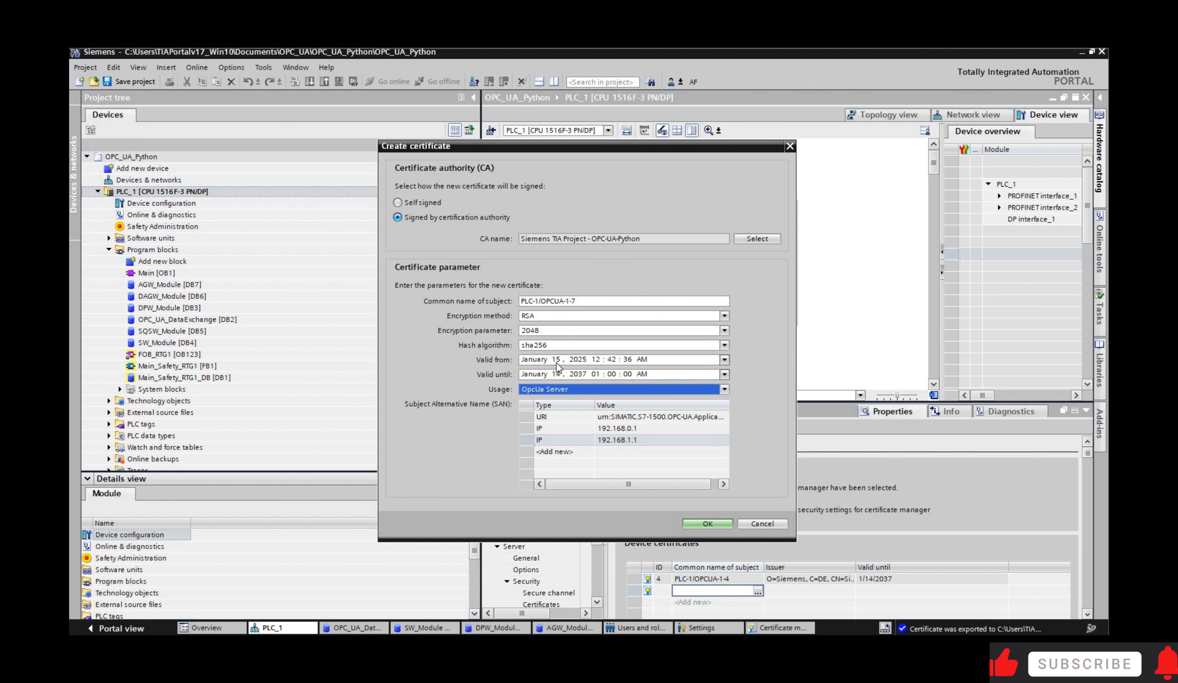
{"action": "left_click", "coordinate": [706, 524]}
Step: Check PLC_1's device and partner certificates and load the configuration to the PLC
{"action": "scroll", "coordinate": [618, 550], "scroll_direction": "down", "scroll_amount": 1}
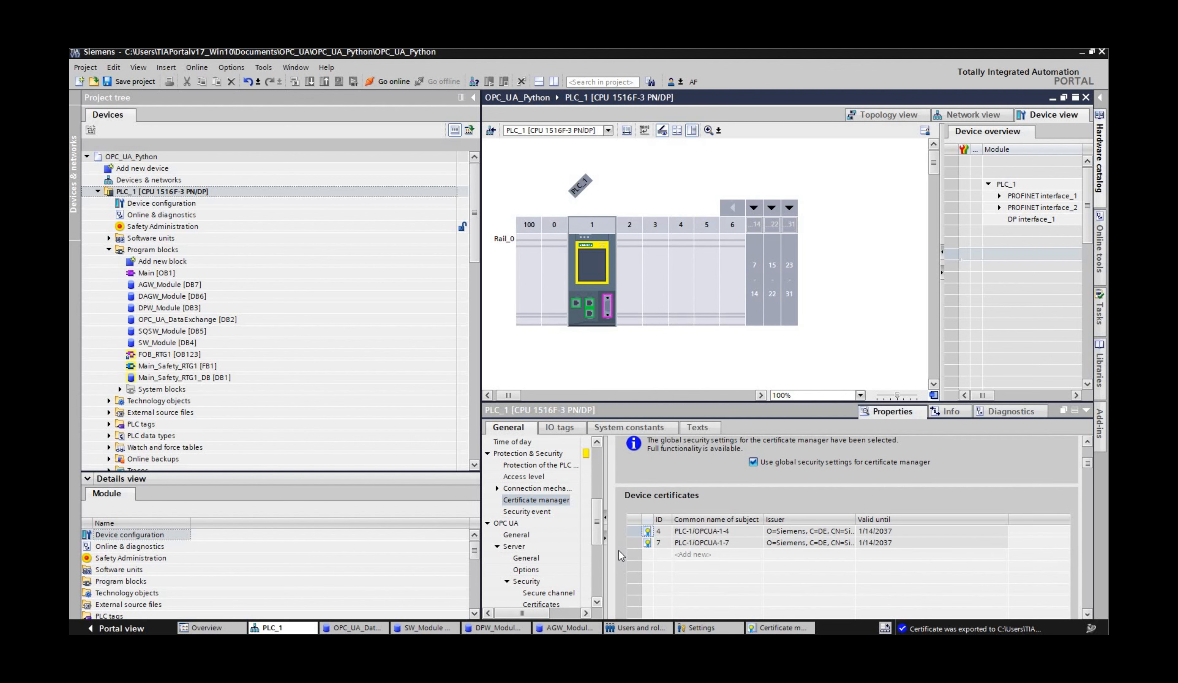
{"action": "scroll", "coordinate": [618, 551], "scroll_direction": "down", "scroll_amount": 5}
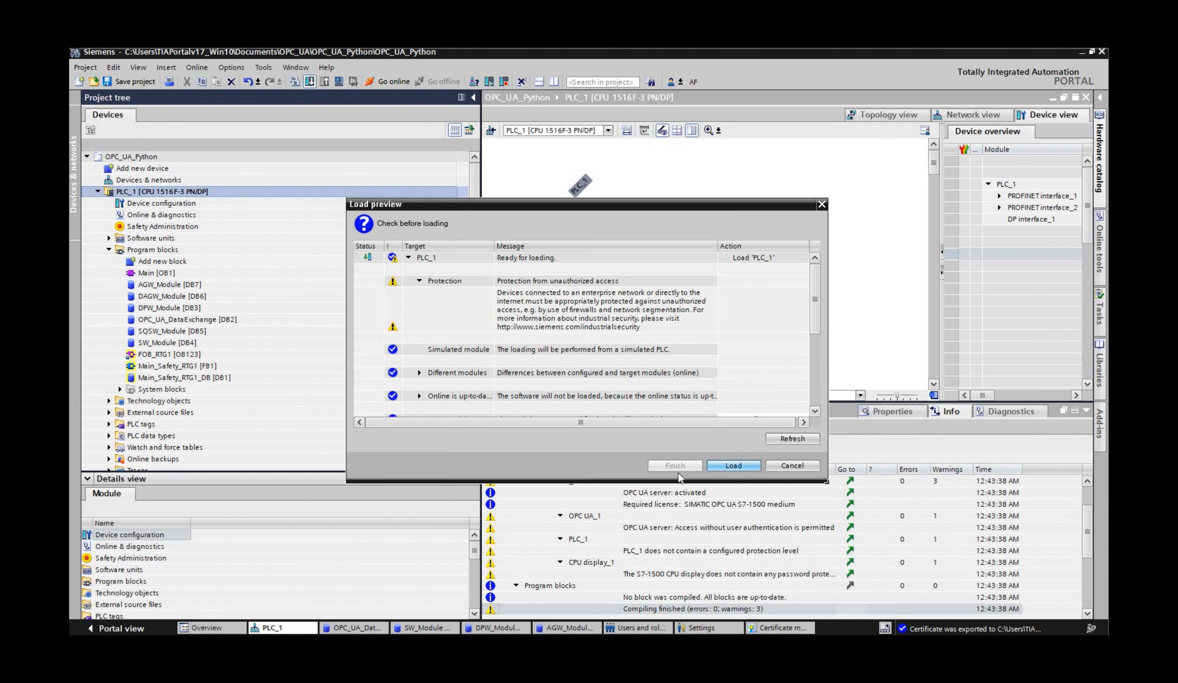
{"action": "left_click", "coordinate": [674, 466]}
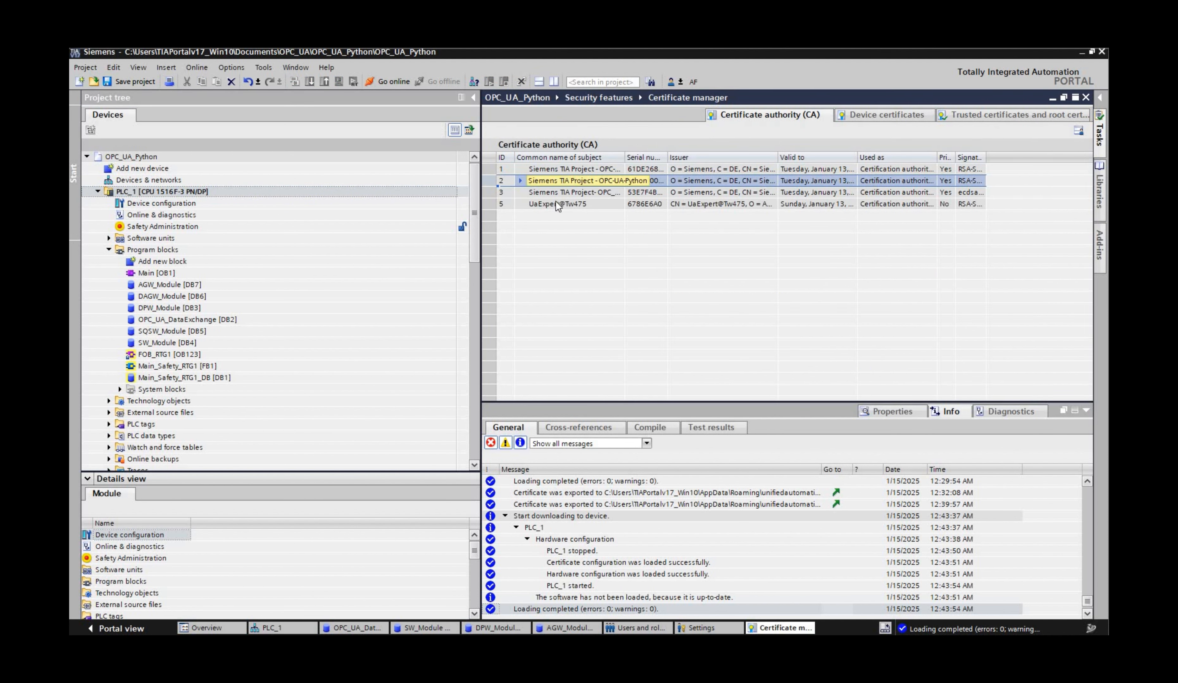
Step: Try to export the PLC-1/OPCUA-1-7 certificate as a DER-coded revocation list (.crl) to UaExpert's PKI trusted crl folder
{"action": "left_click", "coordinate": [556, 203]}
{"action": "right_click", "coordinate": [556, 203]}
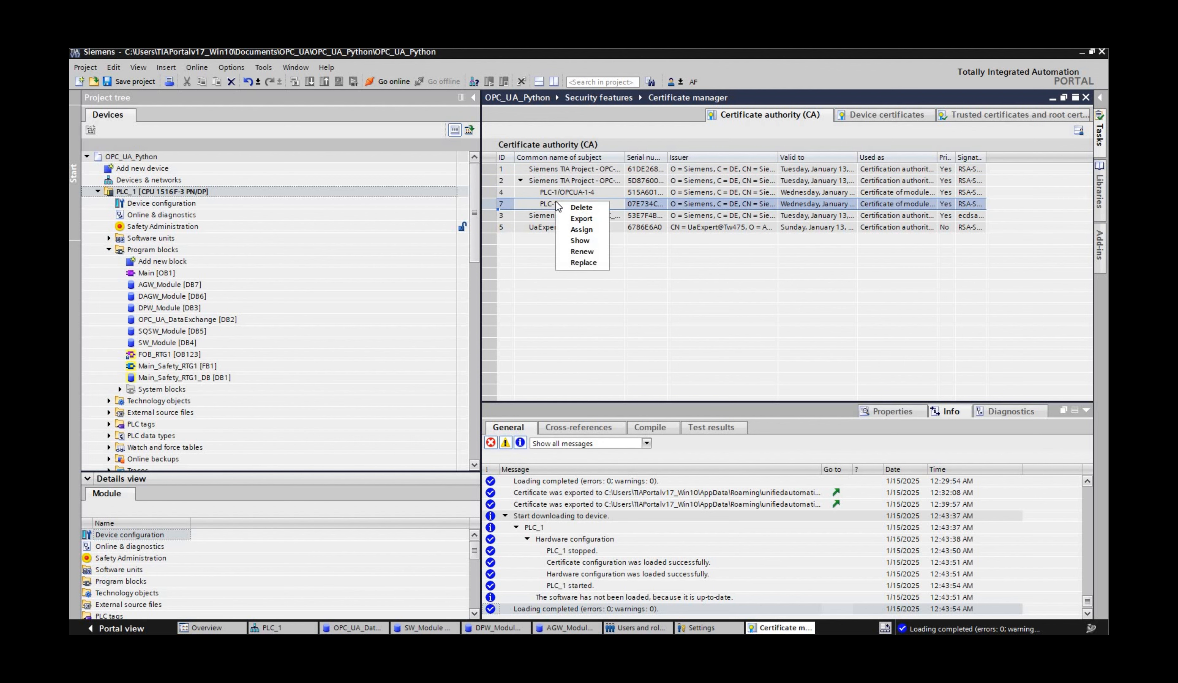
{"action": "left_click", "coordinate": [583, 219]}
{"action": "left_click", "coordinate": [362, 314]}
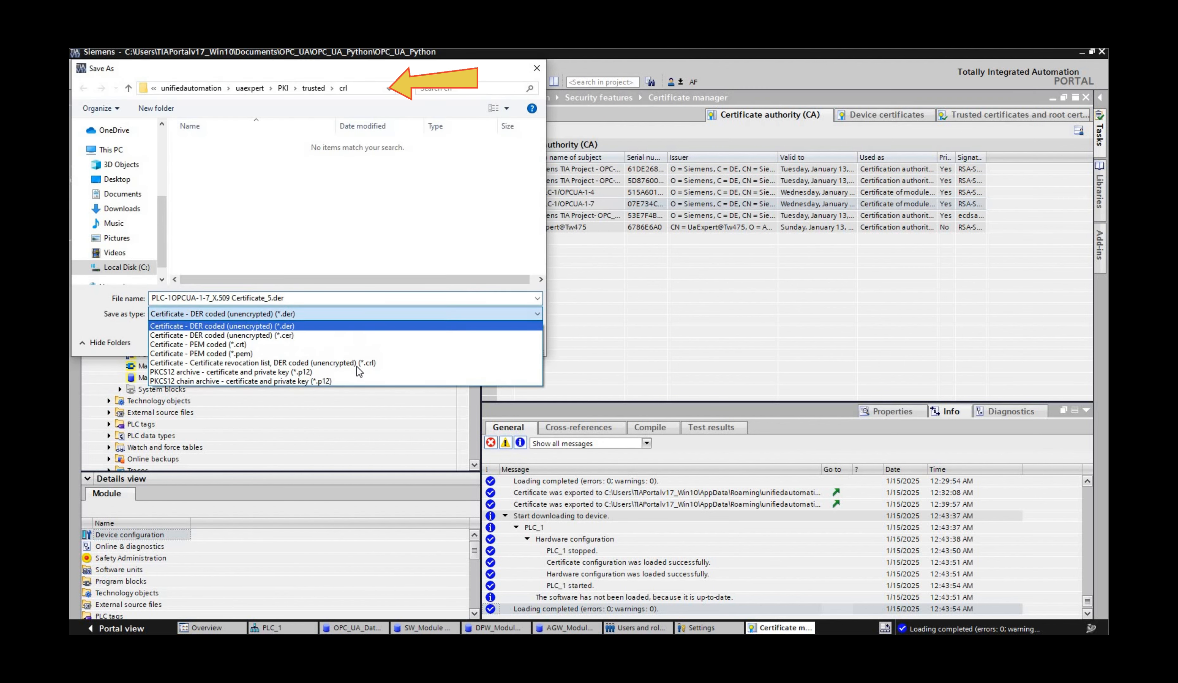
{"action": "left_click", "coordinate": [358, 361]}
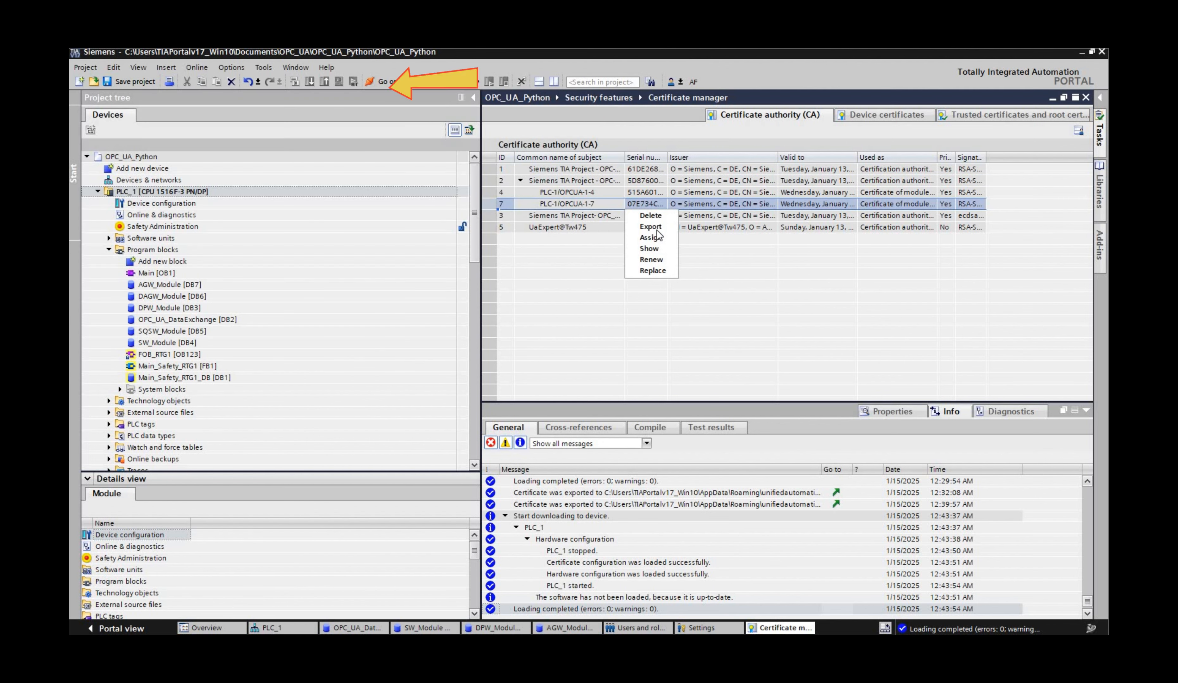
Step: Export the PLC-1/OPCUA-1-7 certificate as a DER file without the private key into UaExpert's PKI trusted folder
{"action": "left_click", "coordinate": [654, 231]}
{"action": "left_click", "coordinate": [313, 89]}
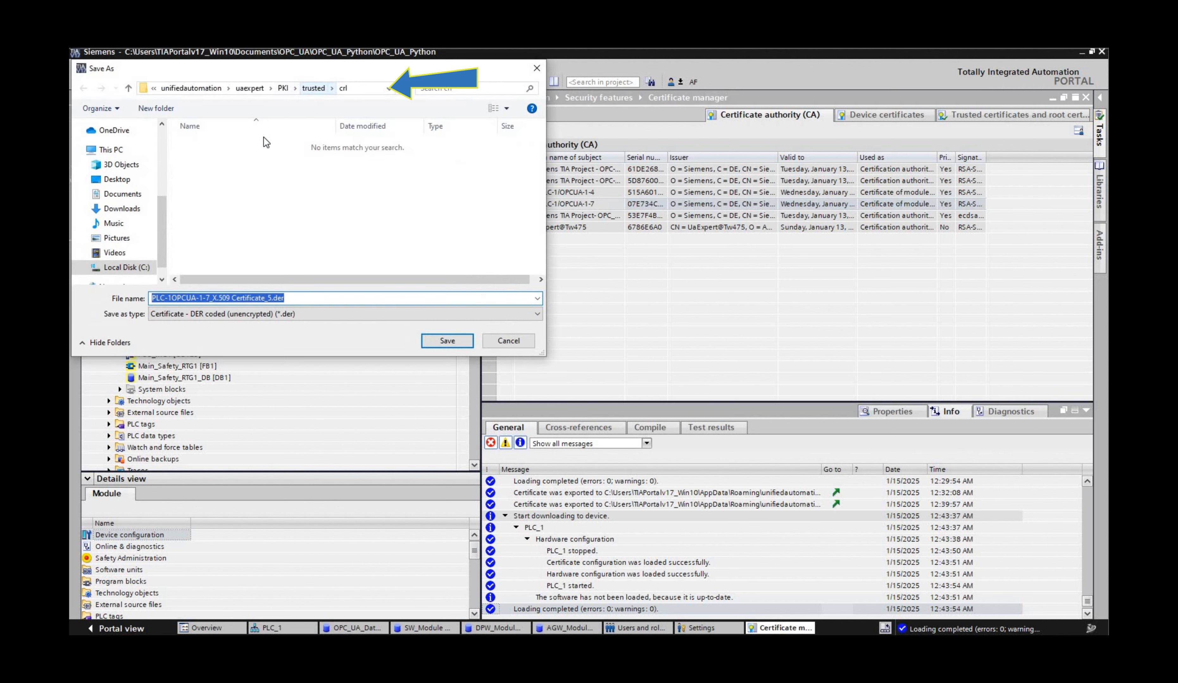
{"action": "left_click", "coordinate": [455, 342]}
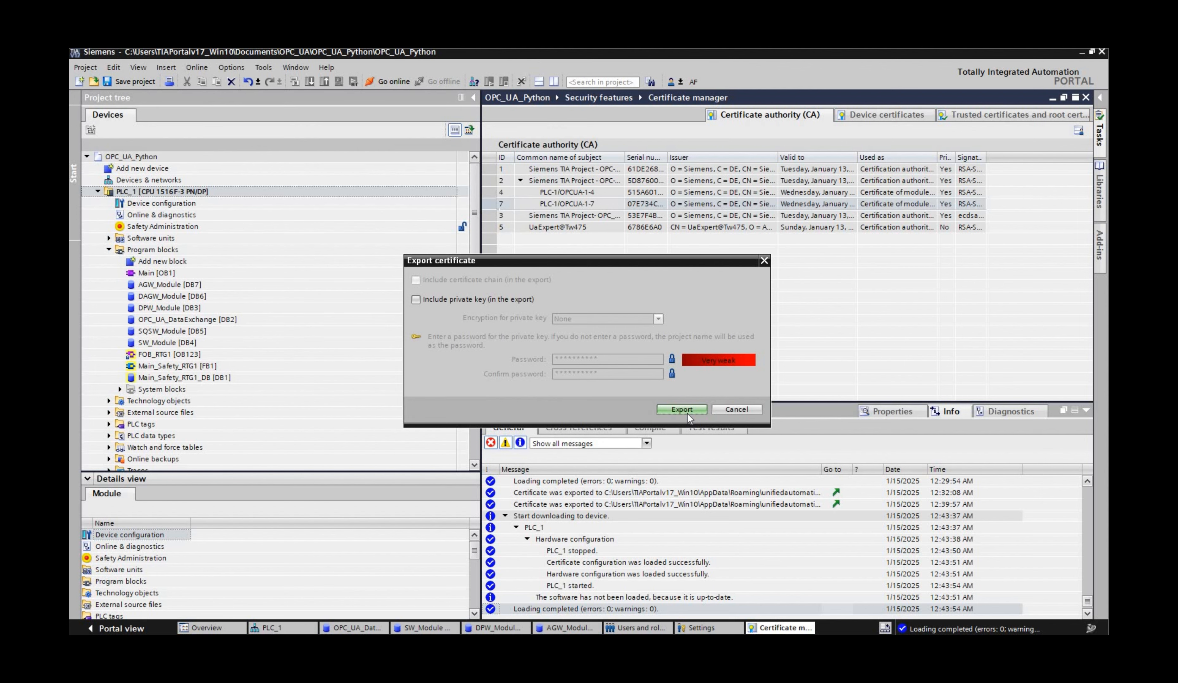
{"action": "left_click", "coordinate": [683, 410]}
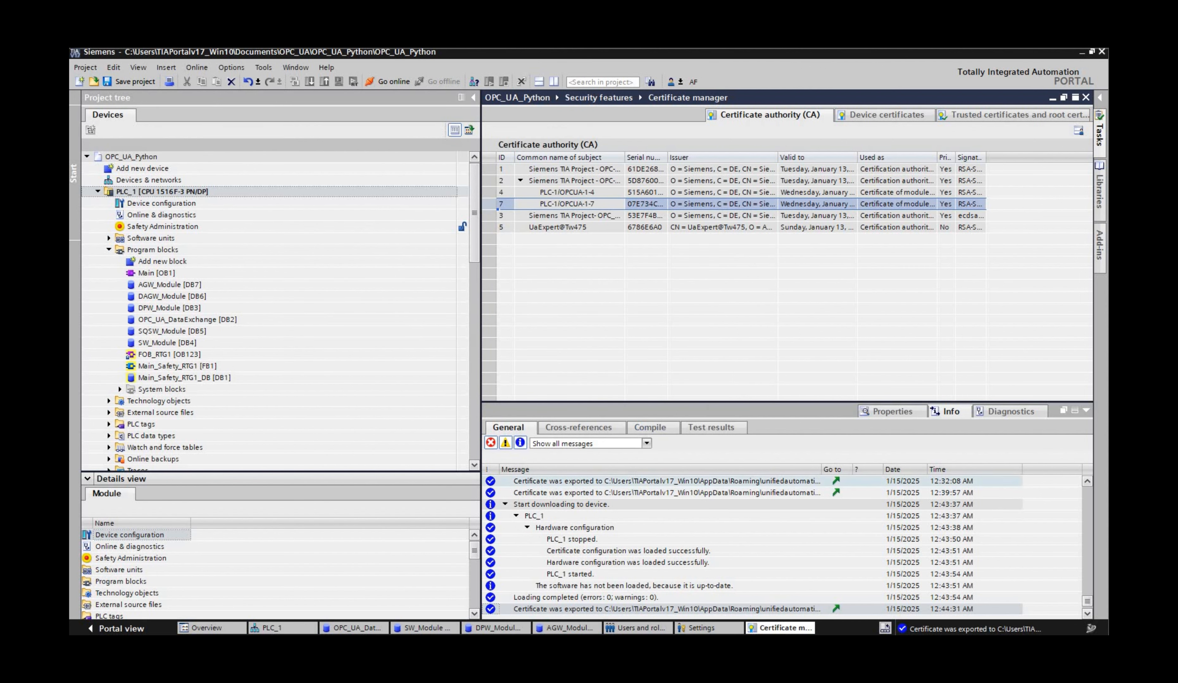
Step: Switch to UaExpert, add the PLC_1 server at opc.tcp://192.168.0.1:4840 with the Basic256Sha256 - Sign & Encrypt endpoint, and connect to it
{"action": "key", "text": "alt+Tab"}
{"action": "left_click", "coordinate": [482, 94]}
{"action": "double_click", "coordinate": [582, 218]}
{"action": "double_click", "coordinate": [582, 230]}
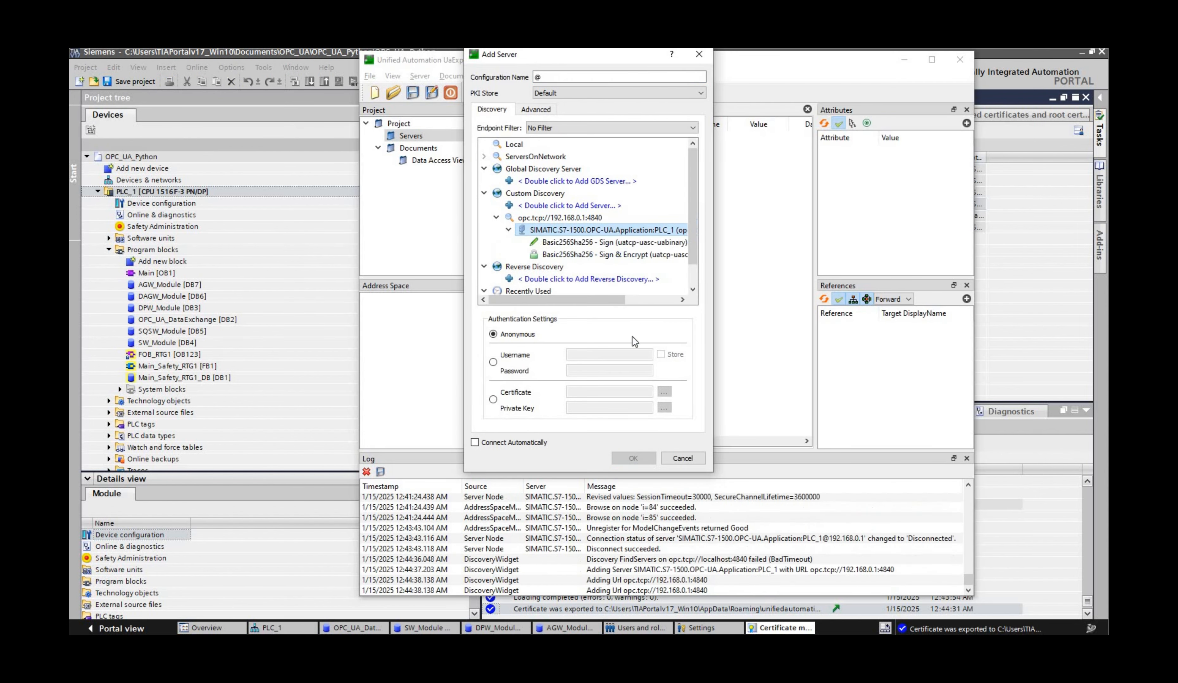
{"action": "left_click", "coordinate": [605, 255]}
{"action": "left_click", "coordinate": [634, 458]}
{"action": "left_click", "coordinate": [516, 95]}
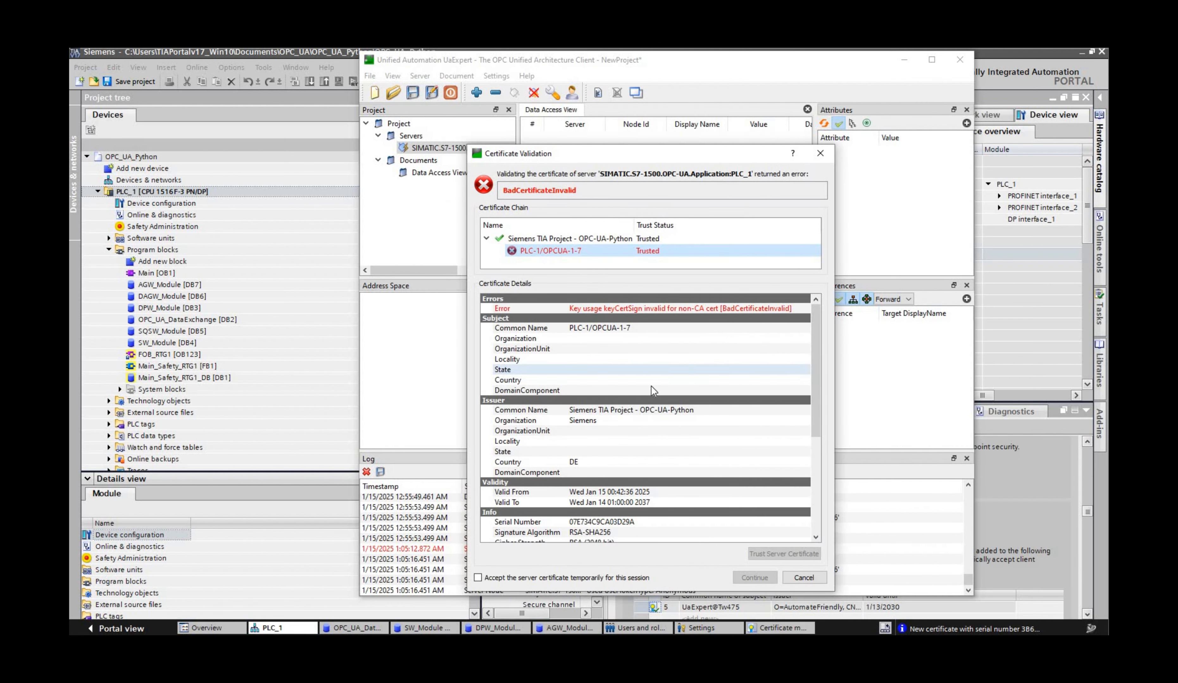
Step: Compare the server certificate's validation details in UaExpert with the PLC-1/OPCUA-1-7 entry in TIA Portal's certificate manager
{"action": "scroll", "coordinate": [618, 510], "scroll_direction": "down", "scroll_amount": 5}
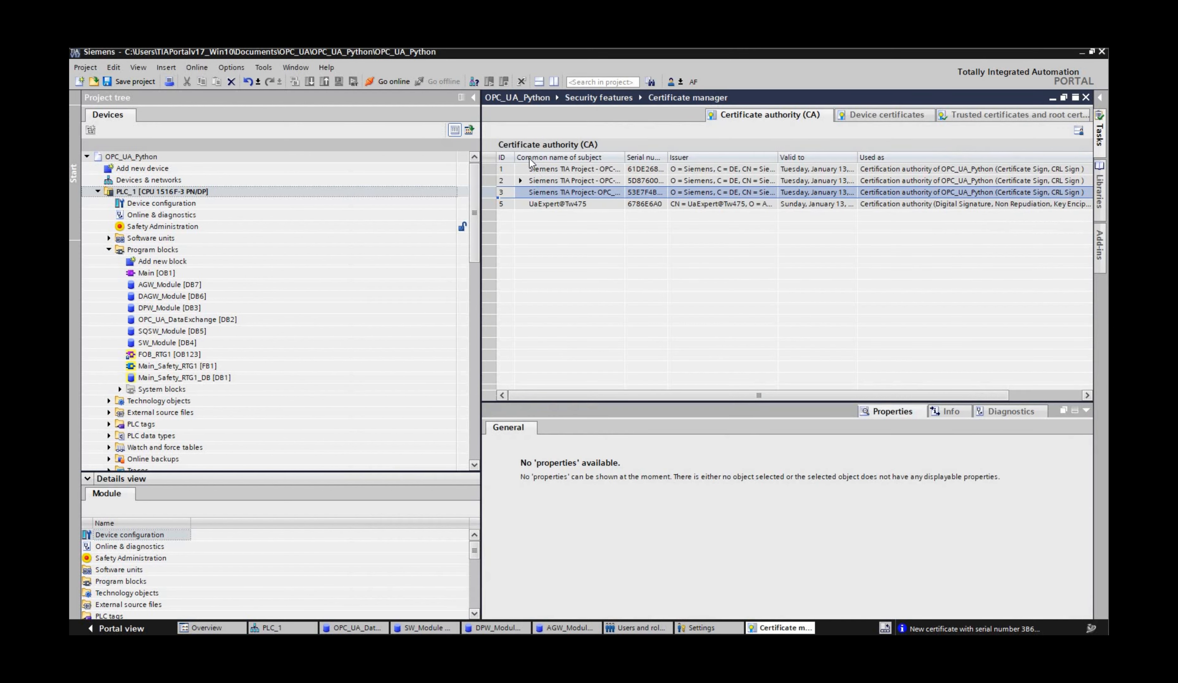
{"action": "left_click", "coordinate": [520, 180]}
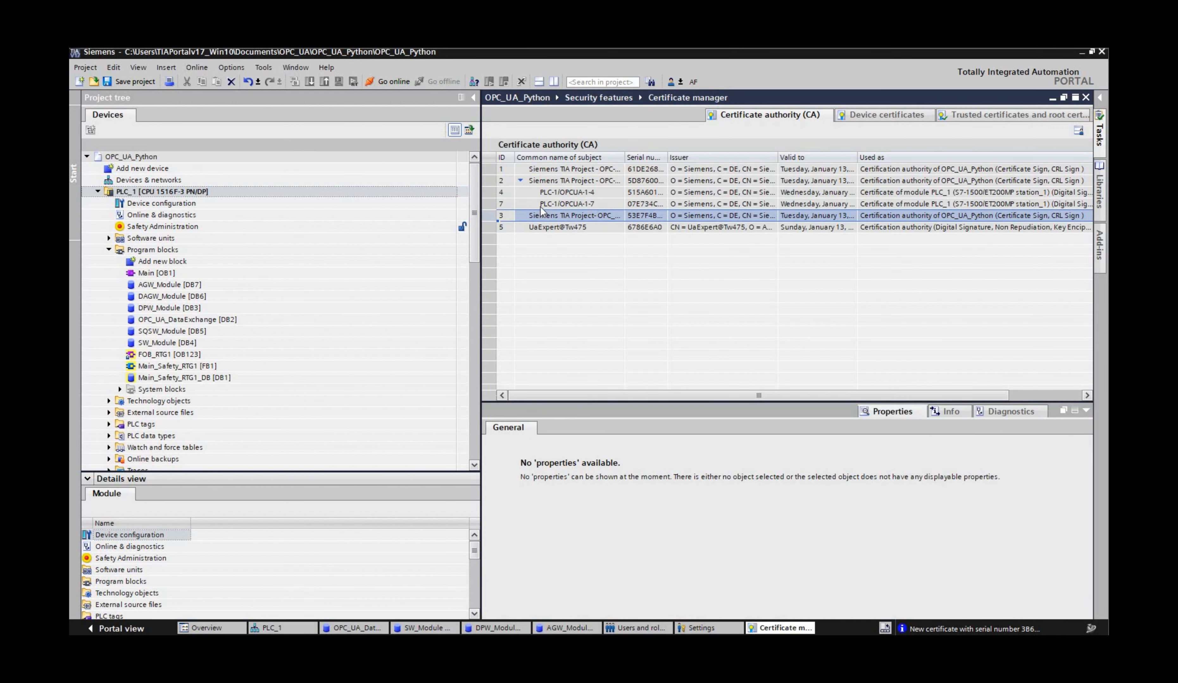
{"action": "left_click", "coordinate": [577, 204]}
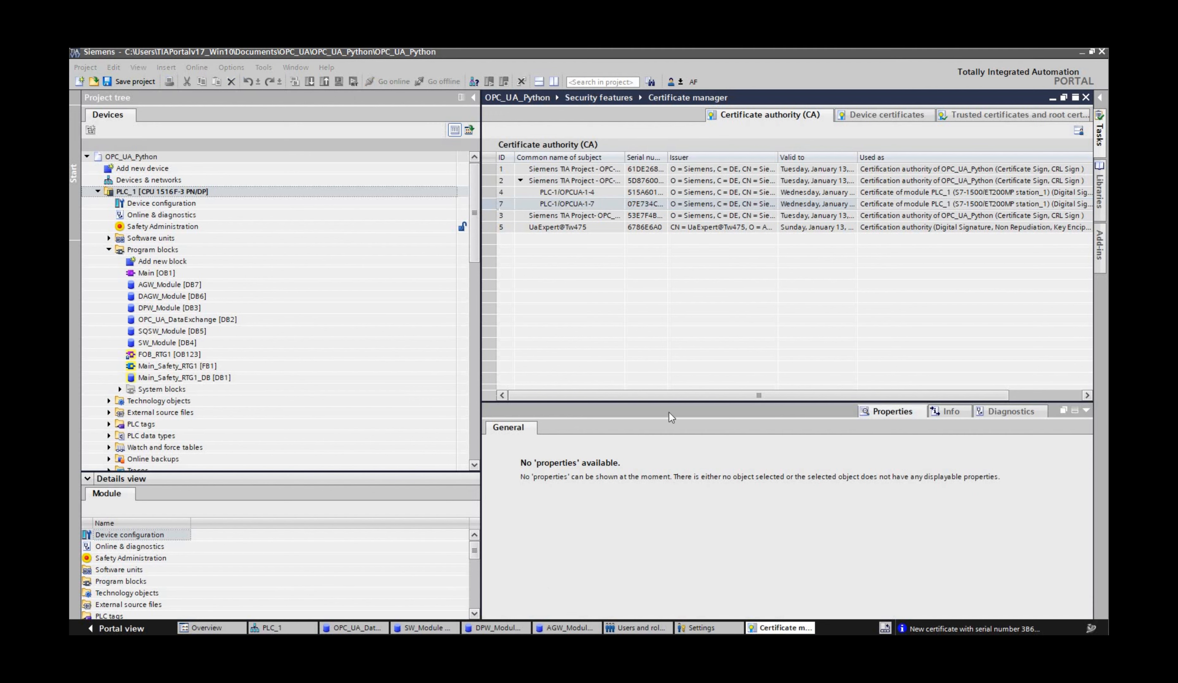
{"action": "left_click", "coordinate": [470, 647]}
{"action": "left_click", "coordinate": [515, 589]}
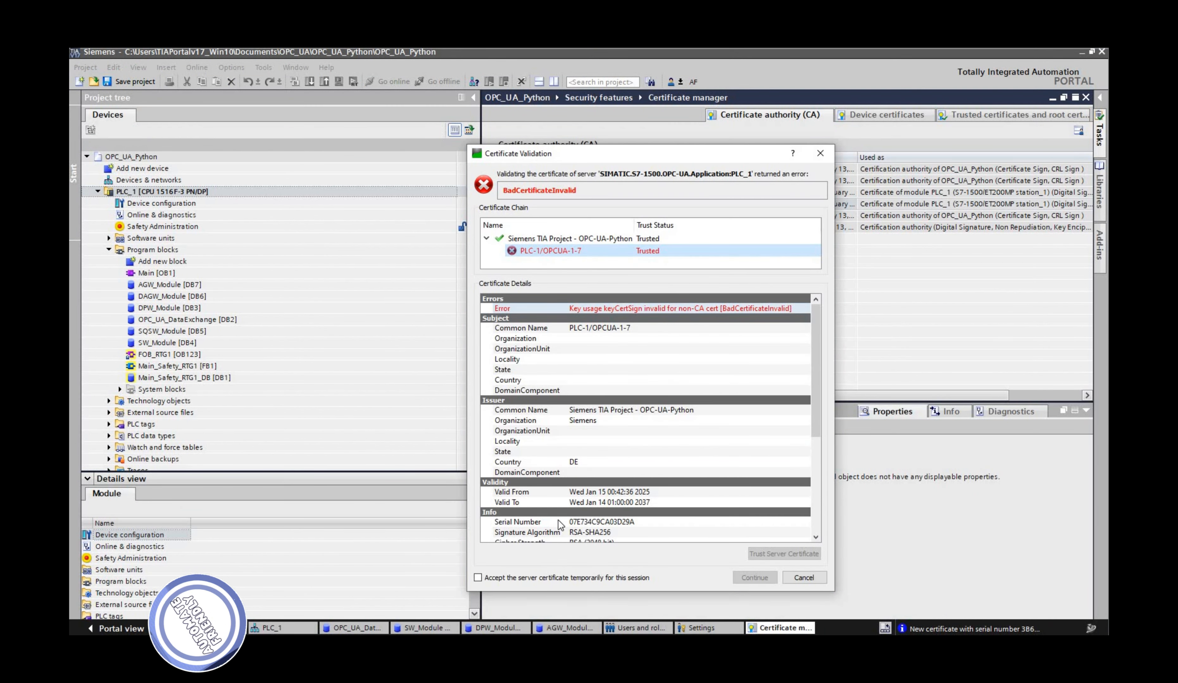
Step: Accept the server certificate for this session to connect, and expand PLC_1's DataBlocksGlobal folder down to the AGW_Module variables
{"action": "left_click", "coordinate": [623, 309]}
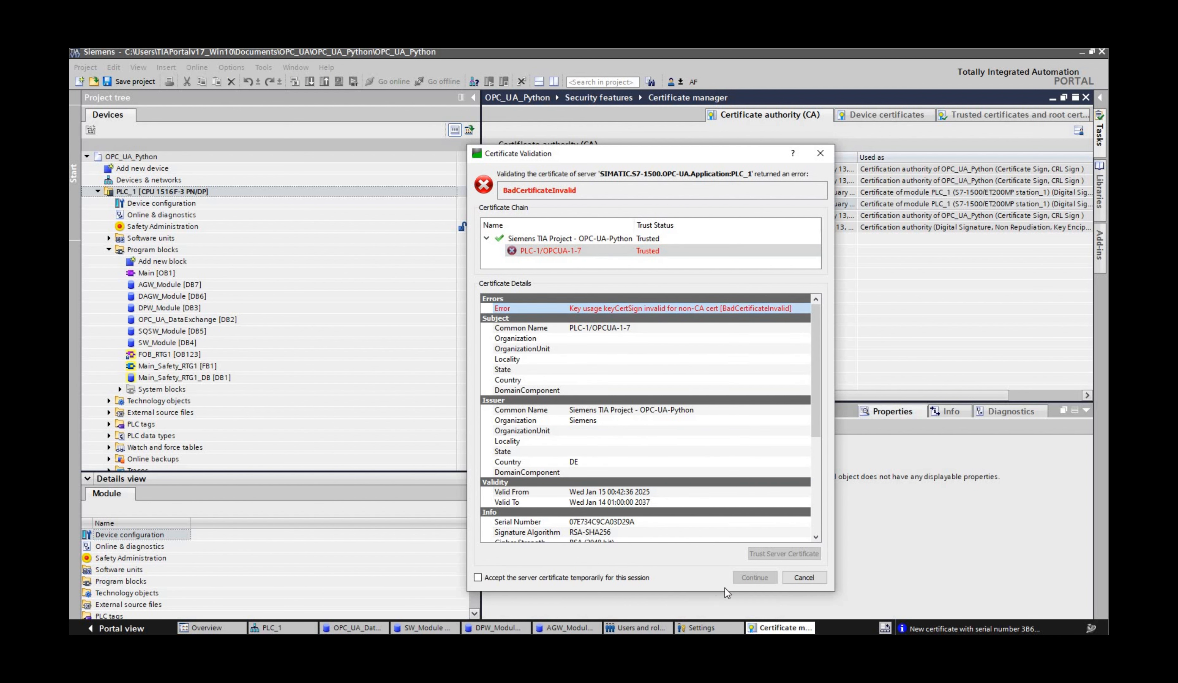
{"action": "left_click", "coordinate": [754, 578]}
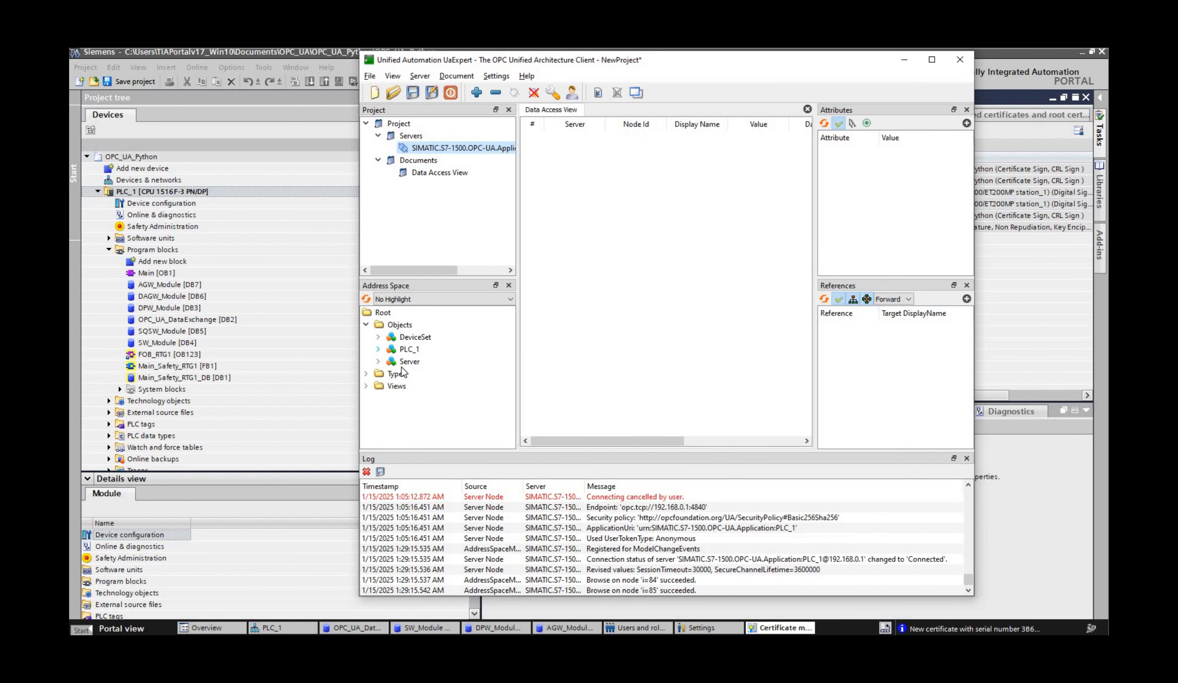
{"action": "left_click", "coordinate": [378, 350]}
{"action": "left_click", "coordinate": [390, 349]}
{"action": "left_click", "coordinate": [390, 337]}
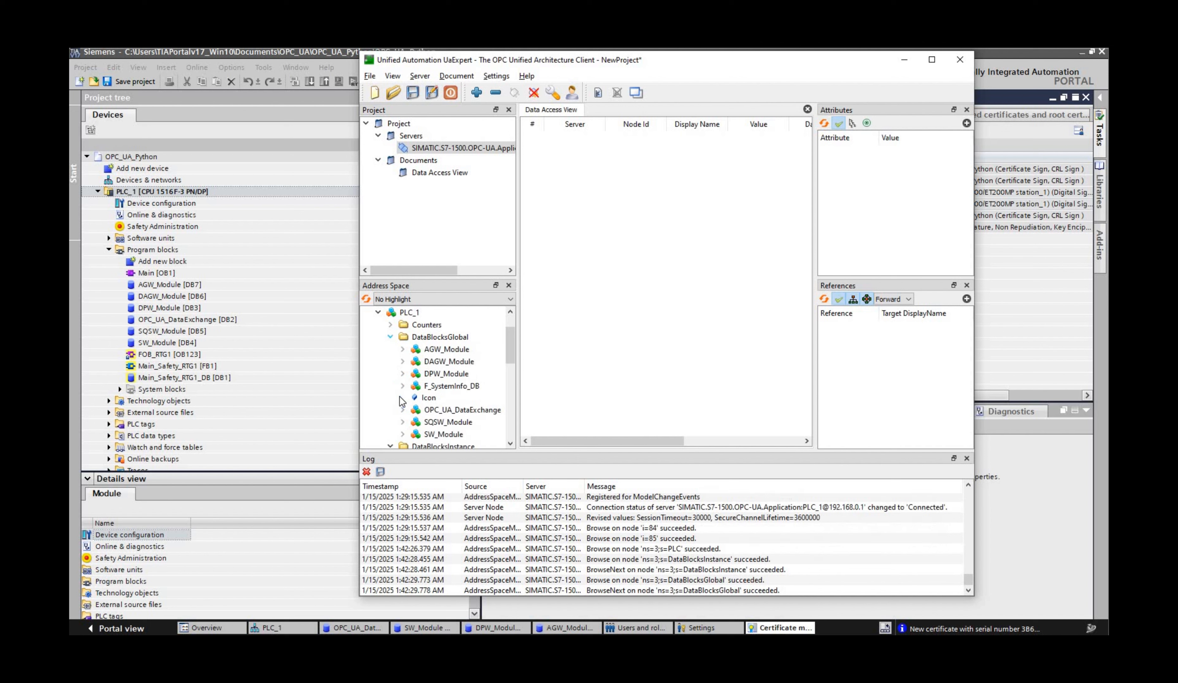
{"action": "double_click", "coordinate": [427, 352]}
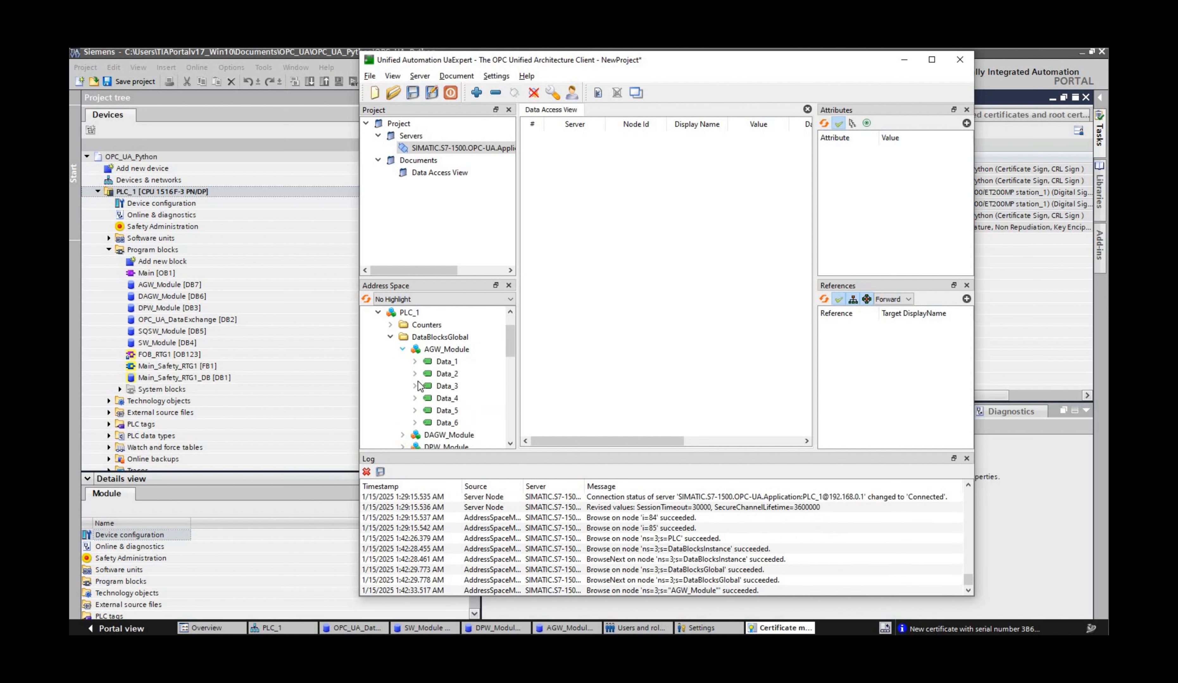
{"action": "left_click", "coordinate": [413, 435]}
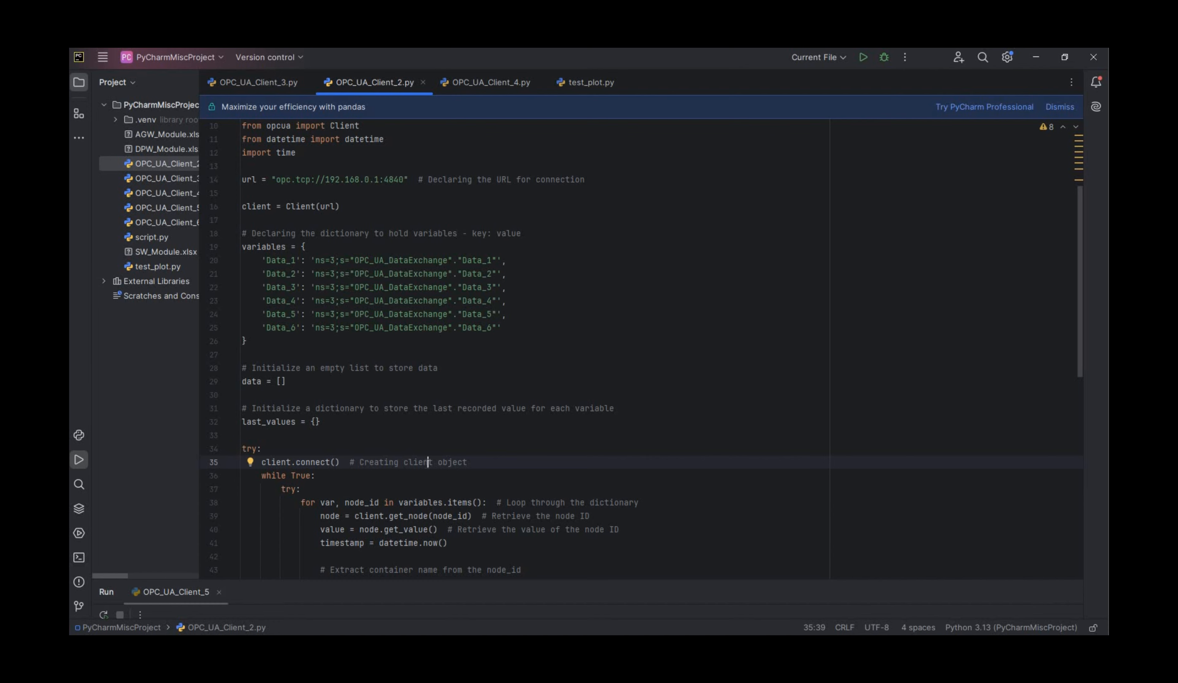
Step: Switch to PyCharm and review the server URL, node dictionary and reading loop in OPC_UA_Client_2.py
{"action": "scroll", "coordinate": [427, 464], "scroll_direction": "up", "scroll_amount": 2}
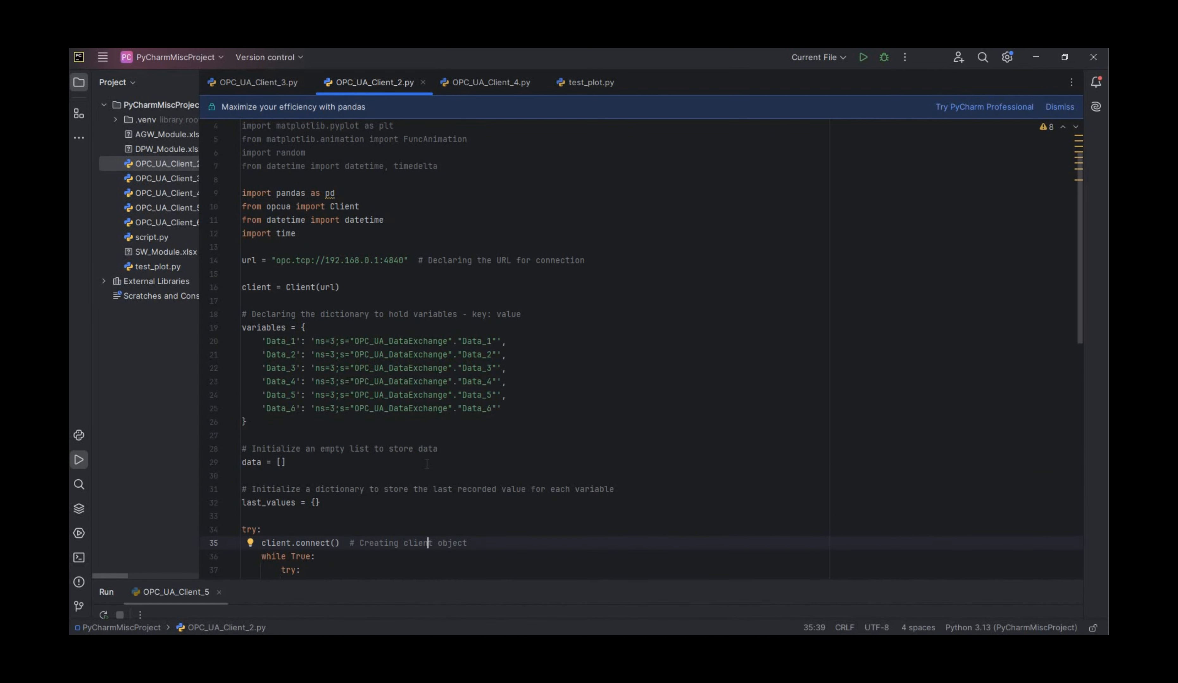
{"action": "scroll", "coordinate": [427, 463], "scroll_direction": "down", "scroll_amount": 6}
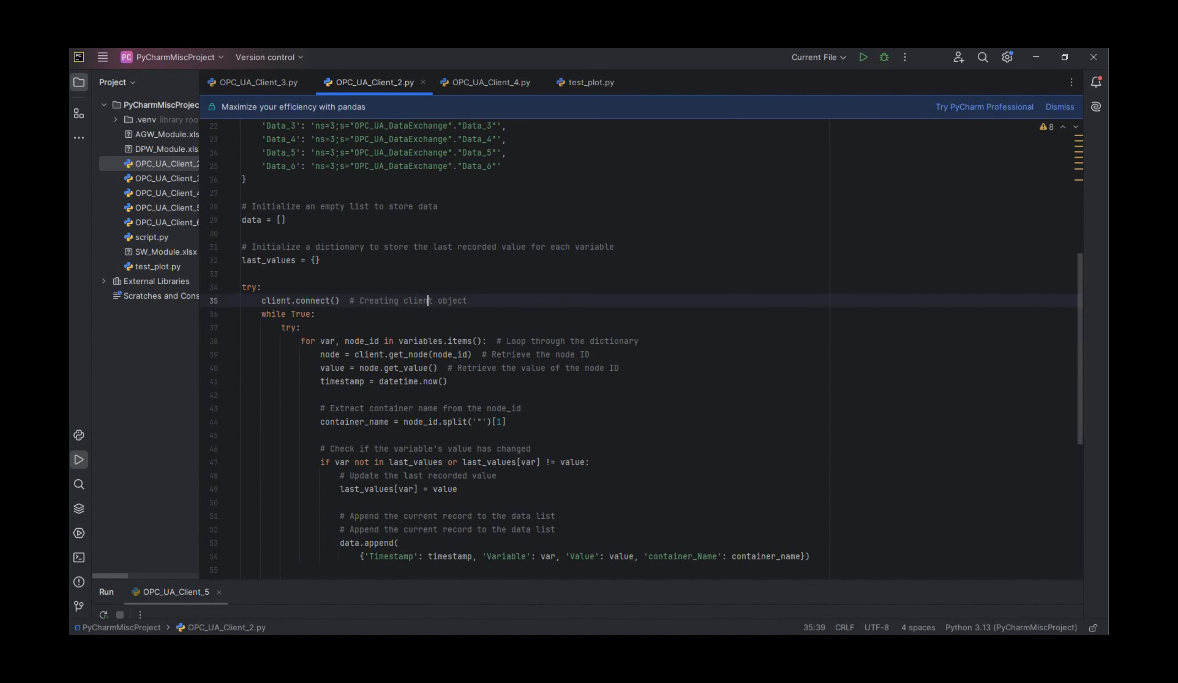
{"action": "scroll", "coordinate": [426, 463], "scroll_direction": "down", "scroll_amount": 6}
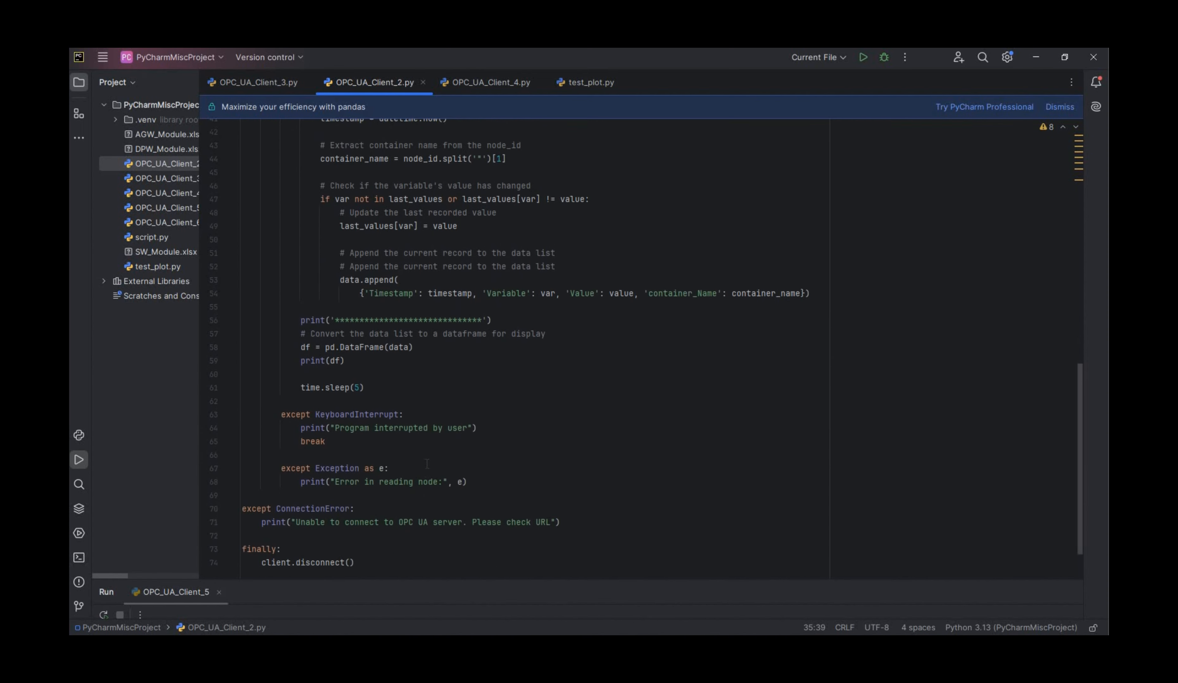
{"action": "scroll", "coordinate": [426, 463], "scroll_direction": "up", "scroll_amount": 7}
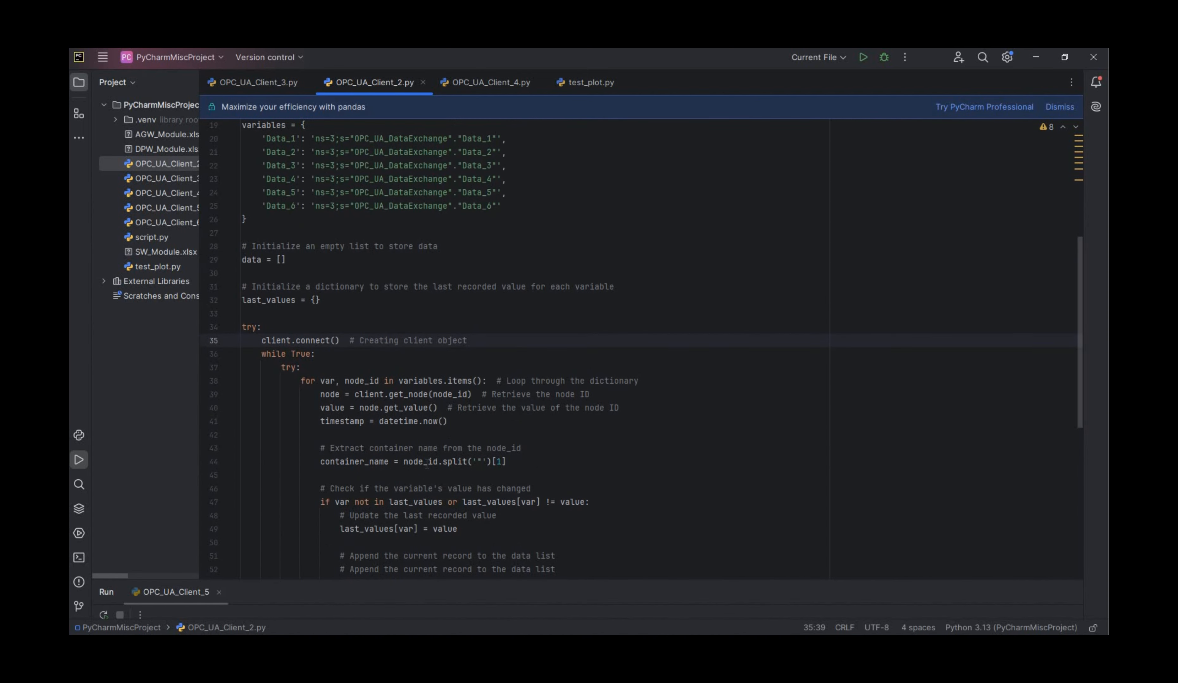
{"action": "scroll", "coordinate": [427, 463], "scroll_direction": "up", "scroll_amount": 6}
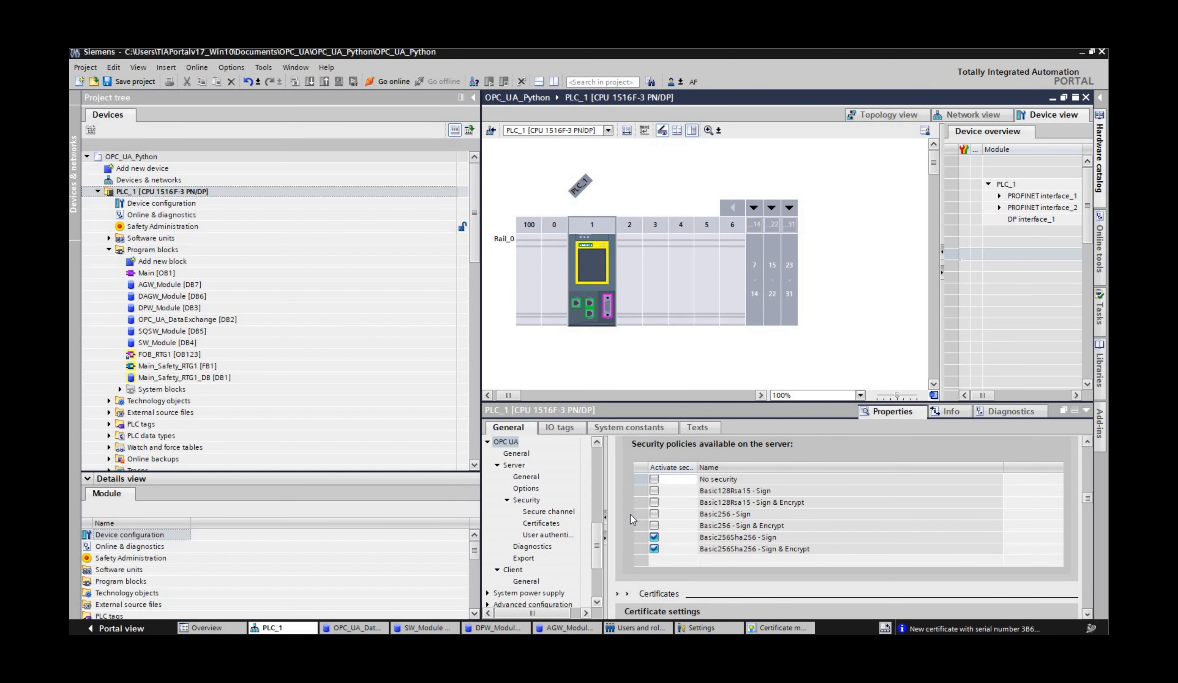
Step: Switch to TIA Portal, activate the No security policy for PLC_1's OPC UA server, and check its server certificate and trusted clients
{"action": "left_click", "coordinate": [654, 480]}
{"action": "scroll", "coordinate": [623, 509], "scroll_direction": "down", "scroll_amount": 5}
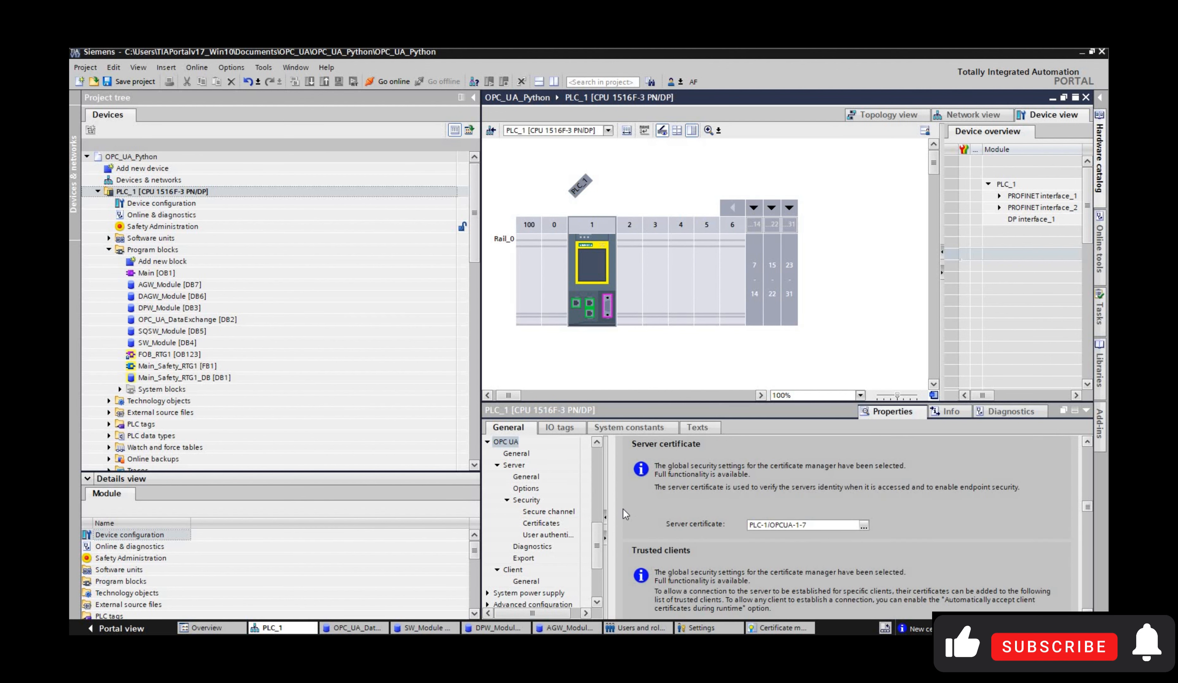
{"action": "scroll", "coordinate": [623, 509], "scroll_direction": "down", "scroll_amount": 5}
{"action": "scroll", "coordinate": [623, 509], "scroll_direction": "up", "scroll_amount": 5}
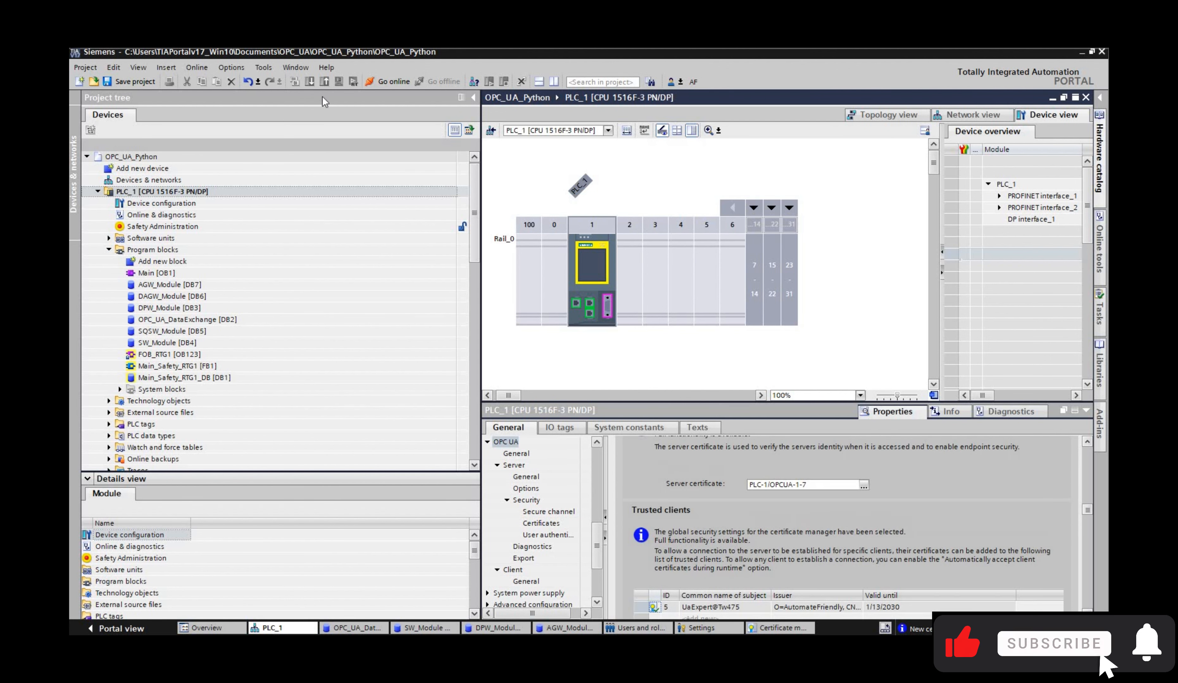
Step: Download the changed hardware configuration to PLC_1 and finish the load with the module started
{"action": "left_click", "coordinate": [264, 191]}
{"action": "left_click", "coordinate": [309, 81]}
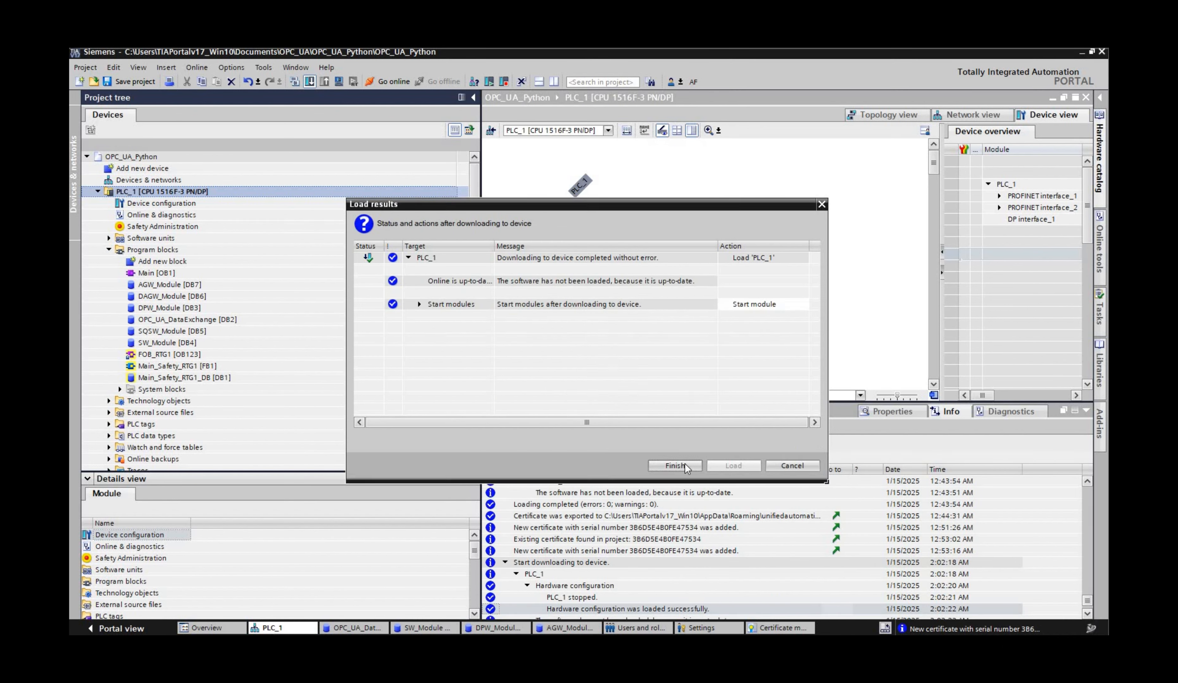
{"action": "left_click", "coordinate": [675, 466]}
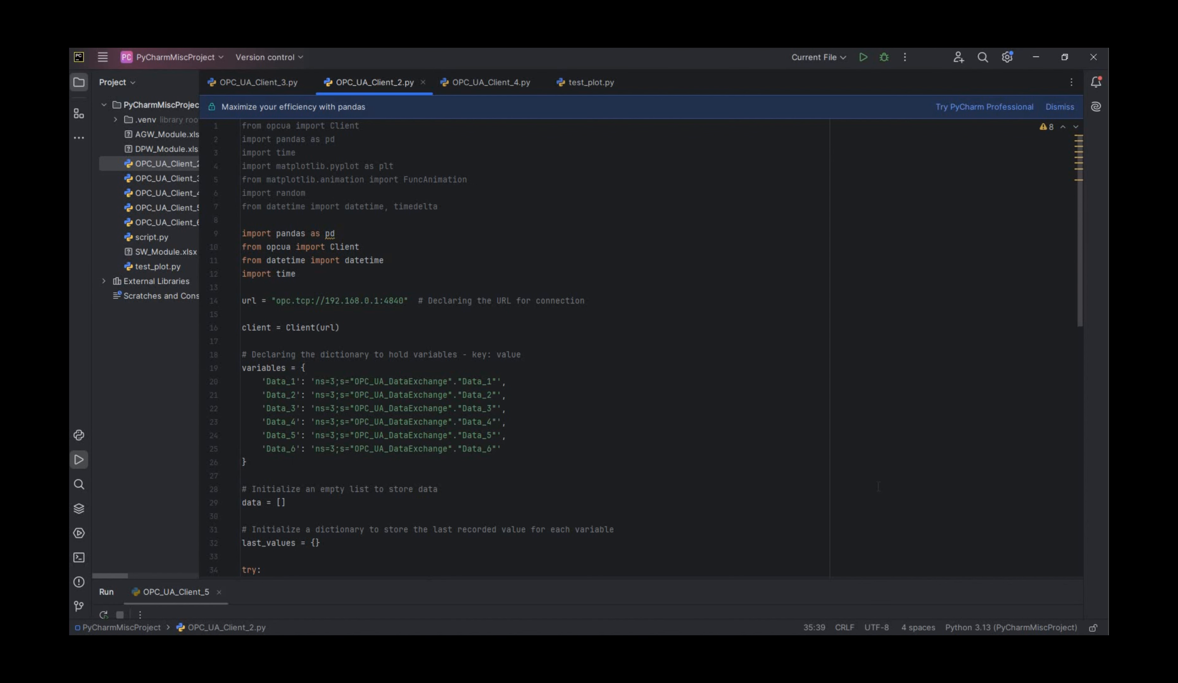
Step: Switch to PyCharm, run OPC_UA_Client_2.py and look over the script while it logs
{"action": "left_click", "coordinate": [854, 368]}
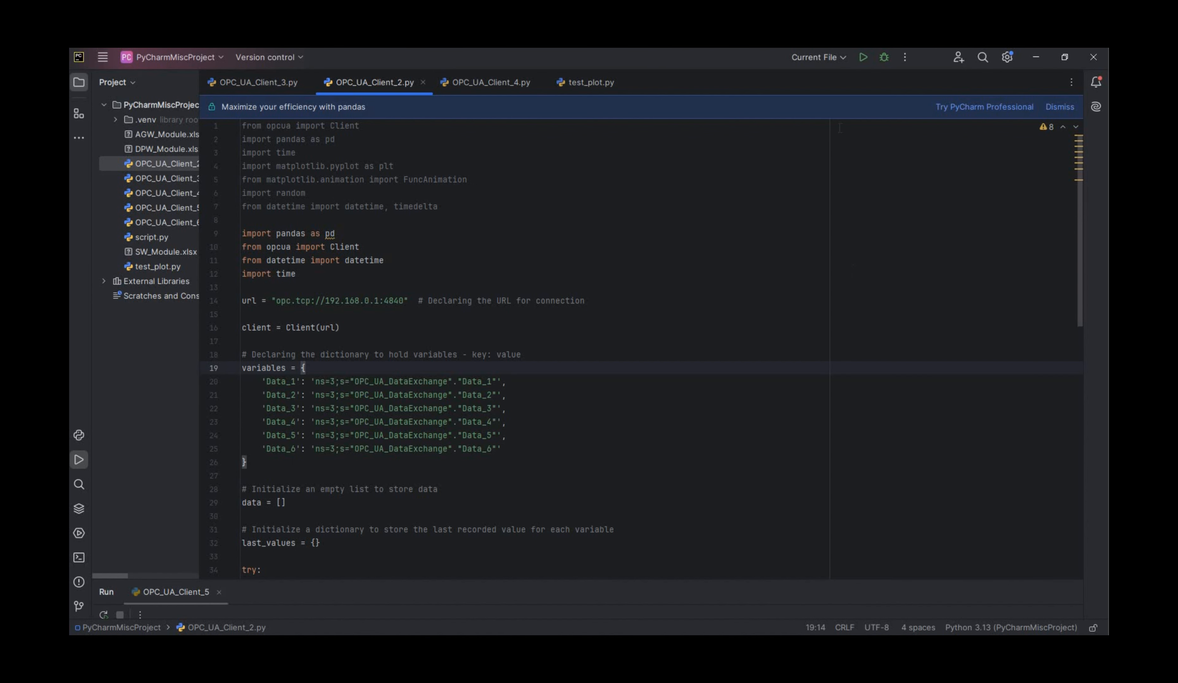
{"action": "left_click", "coordinate": [863, 58]}
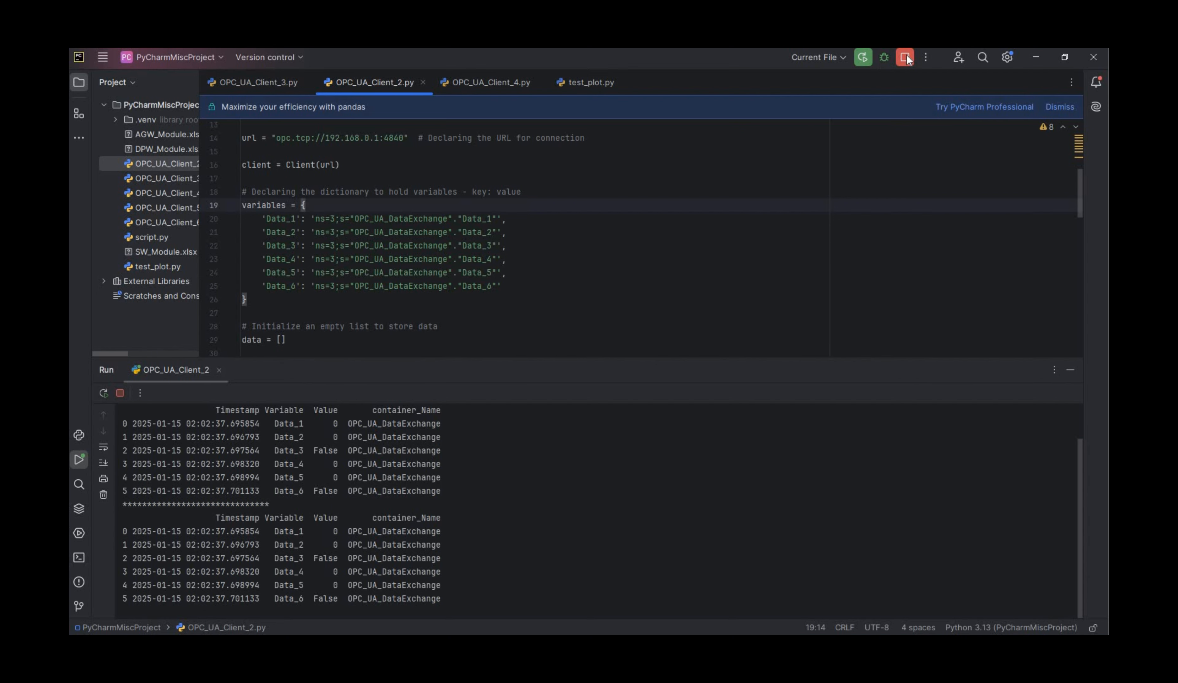
{"action": "scroll", "coordinate": [496, 337], "scroll_direction": "down", "scroll_amount": 10}
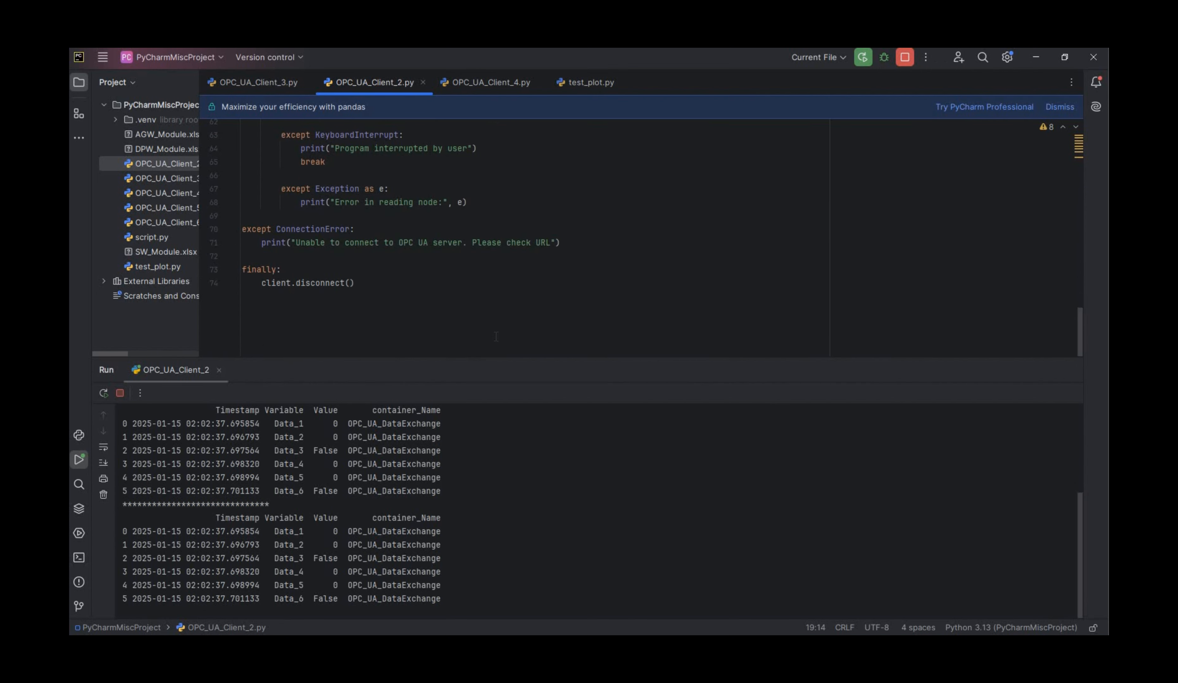
{"action": "scroll", "coordinate": [496, 337], "scroll_direction": "up", "scroll_amount": 10}
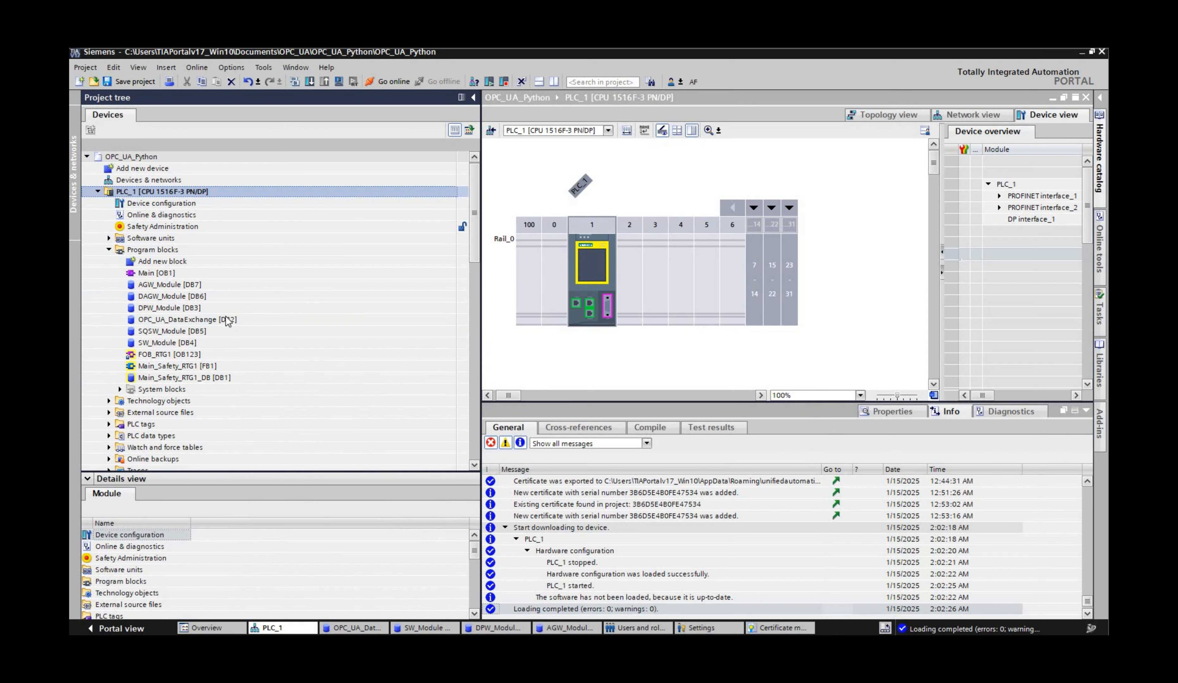
Step: Switch to TIA Portal, open the OPC_UA_DataExchange data block with monitoring, and modify the online value of Data_1 to 4
{"action": "double_click", "coordinate": [226, 317]}
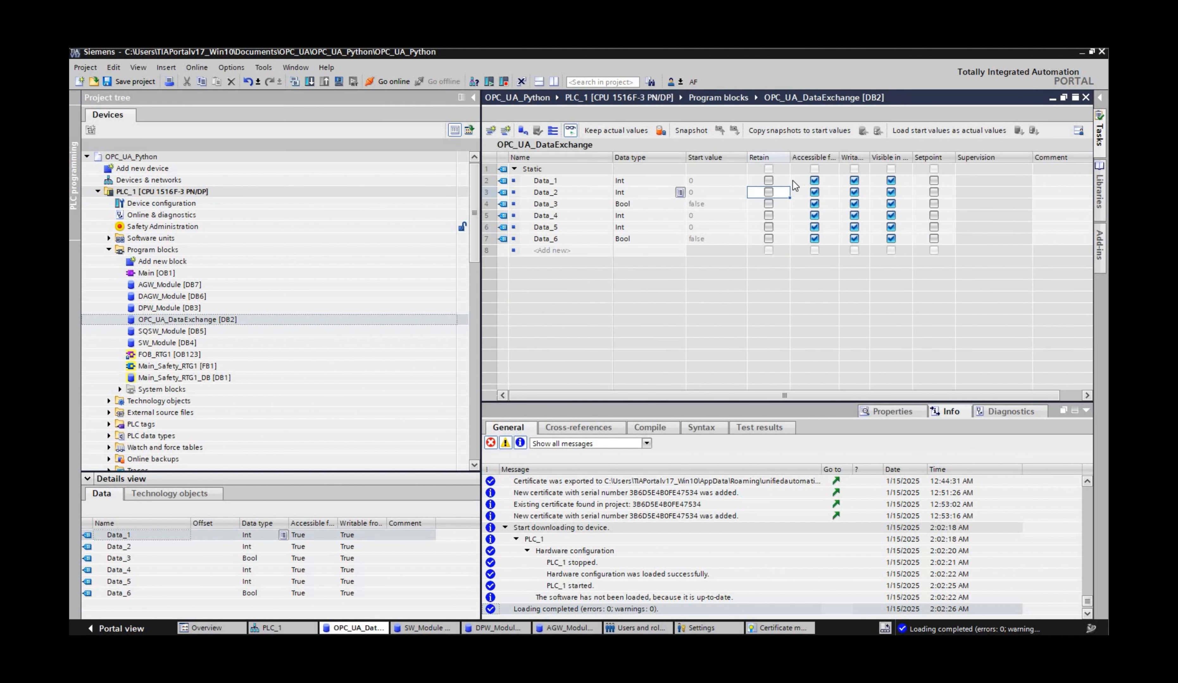
{"action": "left_click", "coordinate": [766, 179]}
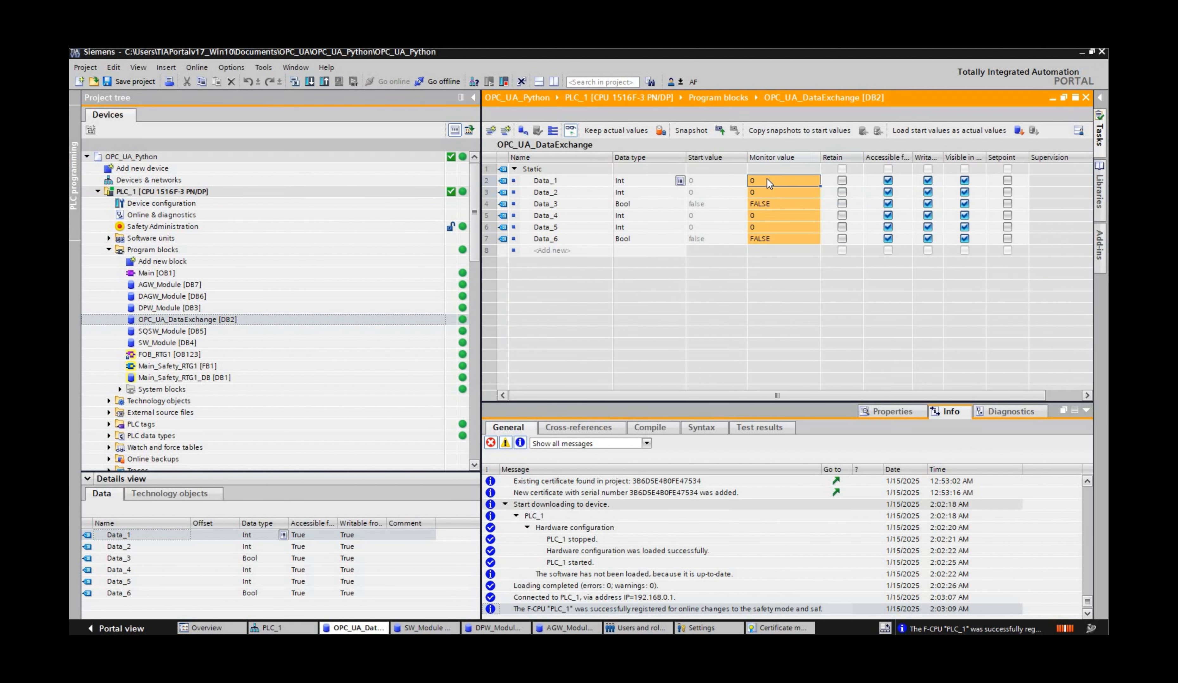
{"action": "double_click", "coordinate": [767, 179]}
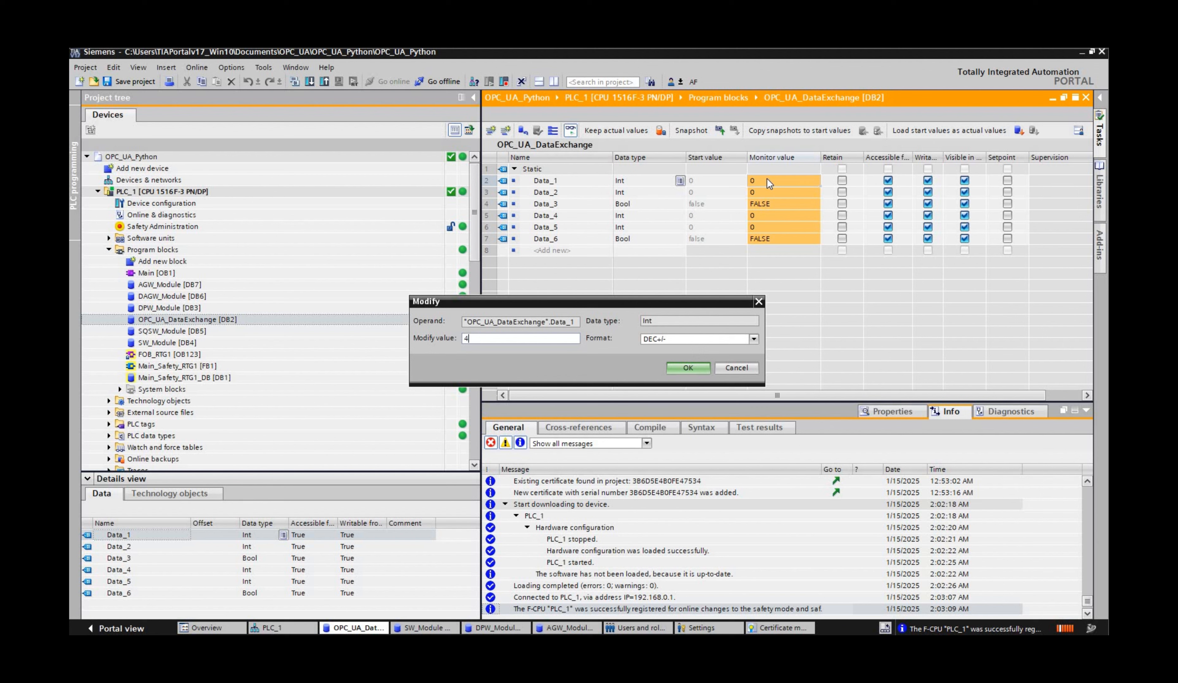
{"action": "key", "text": "Escape"}
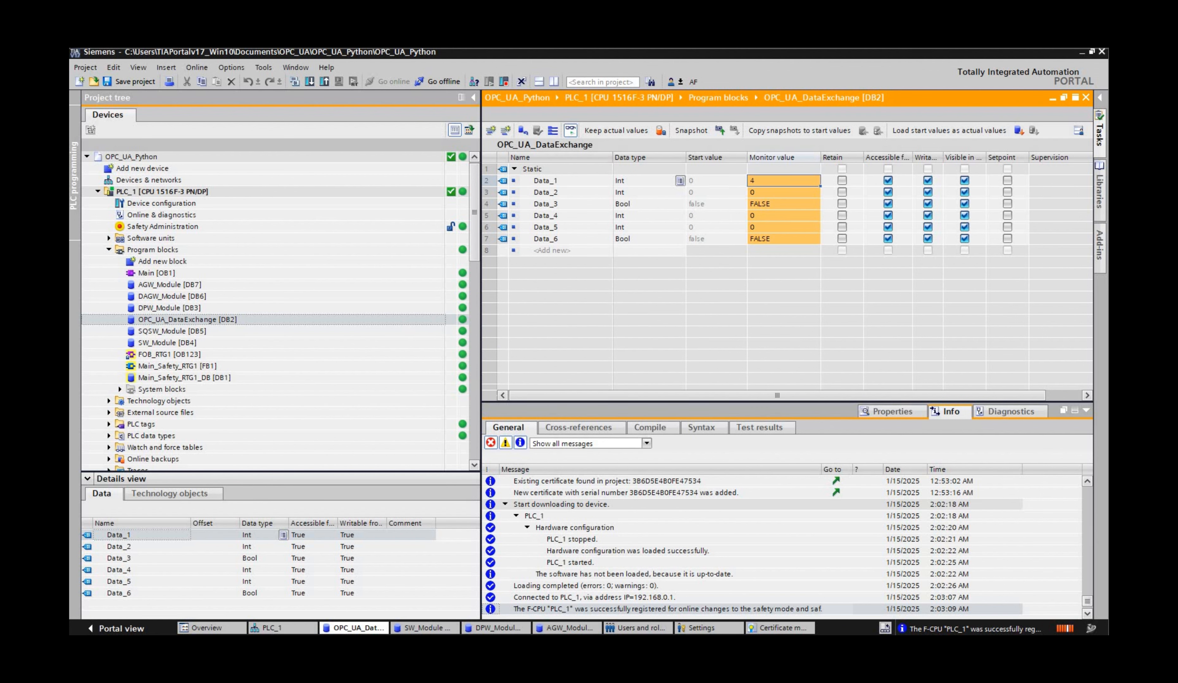
Step: Switch to PyCharm, check the newest Data_1 record in the run output, and stop OPC_UA_Client_2.py
{"action": "key", "text": "alt+Tab"}
{"action": "left_click_drag", "start_coordinate": [421, 559], "coordinate": [343, 599]}
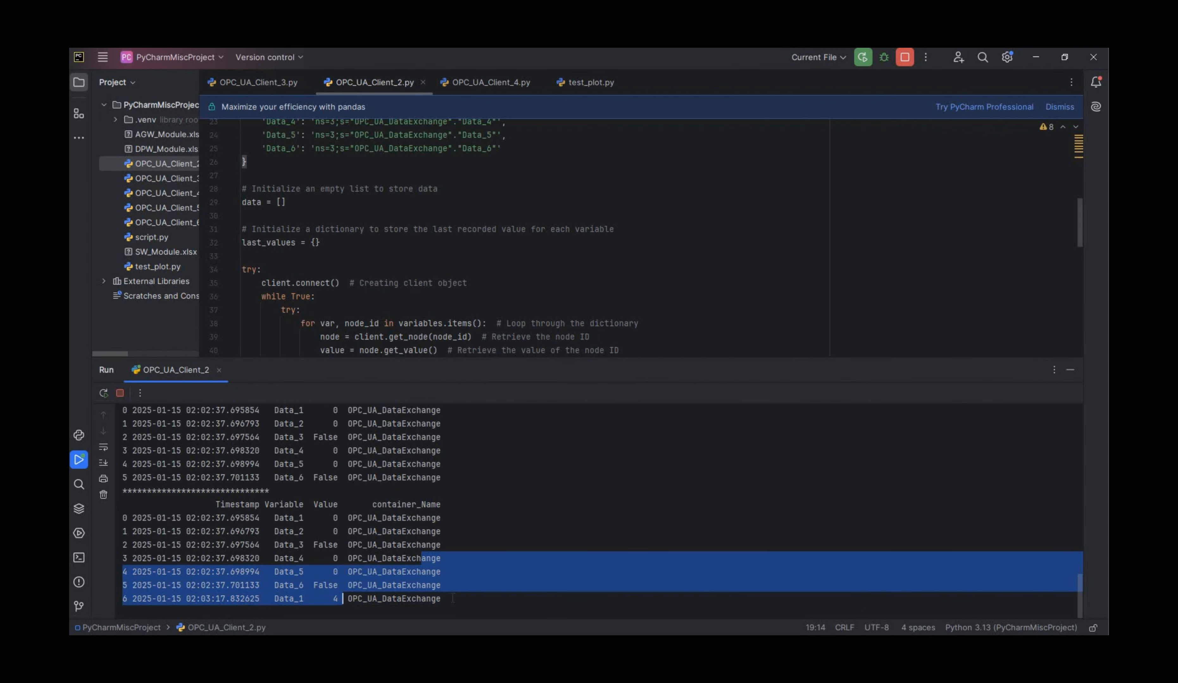
{"action": "left_click", "coordinate": [350, 602]}
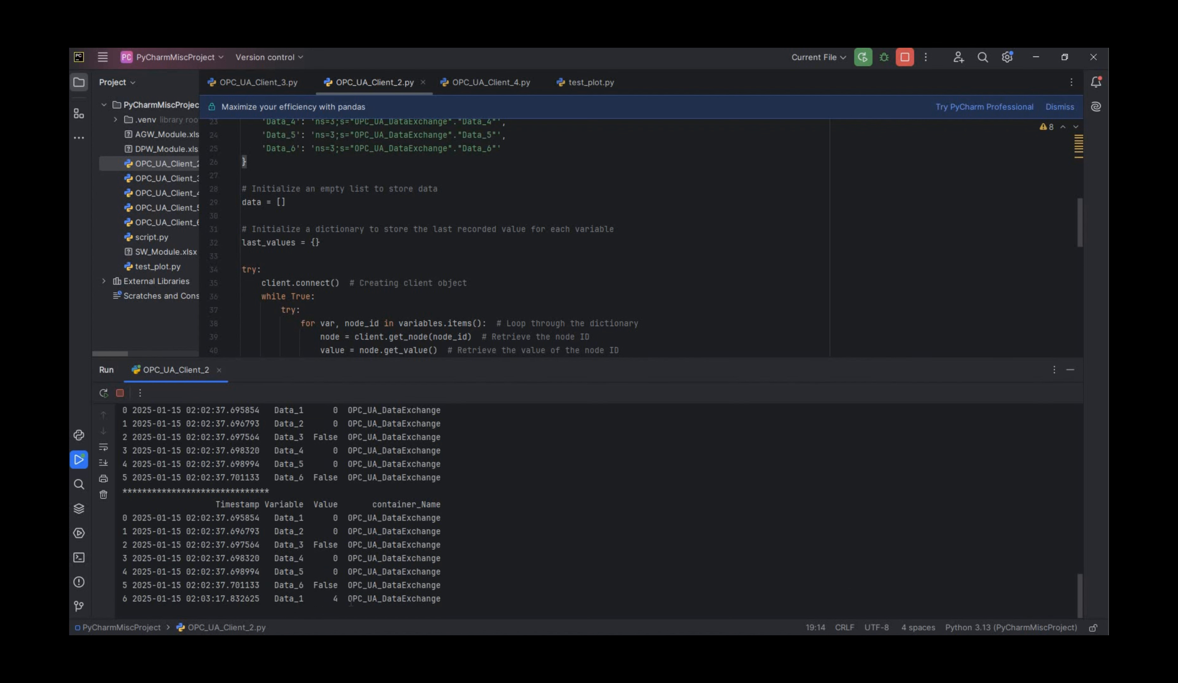
{"action": "key", "text": "Return"}
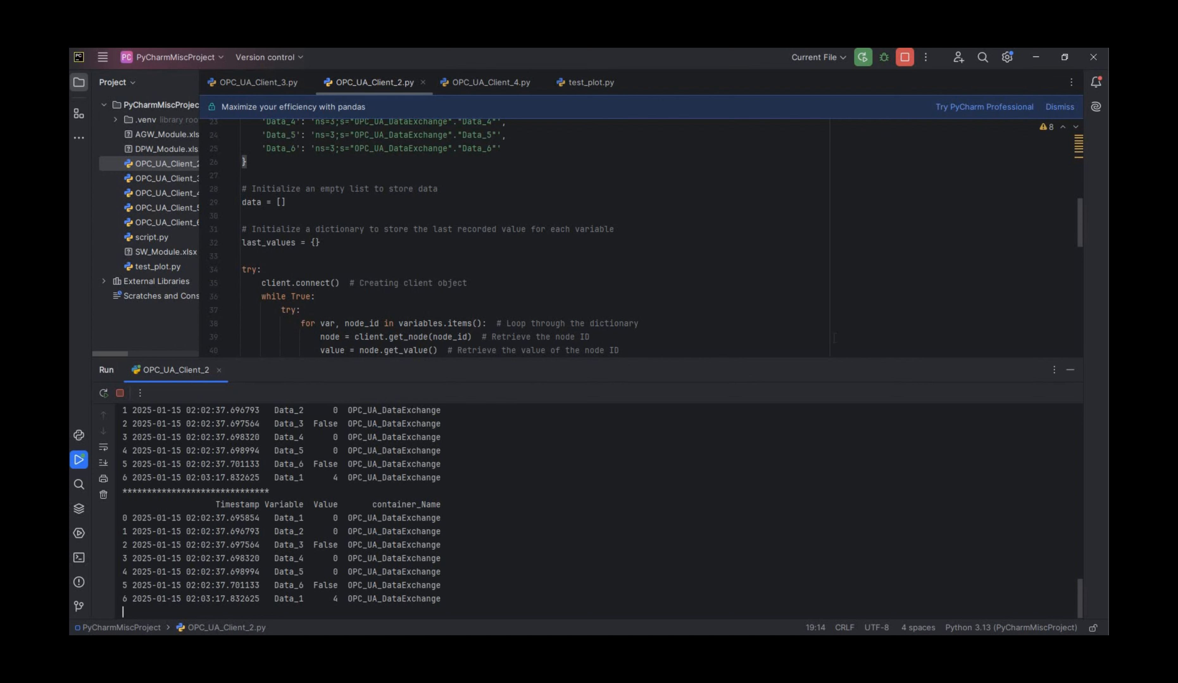
{"action": "key", "text": "ctrl+F2"}
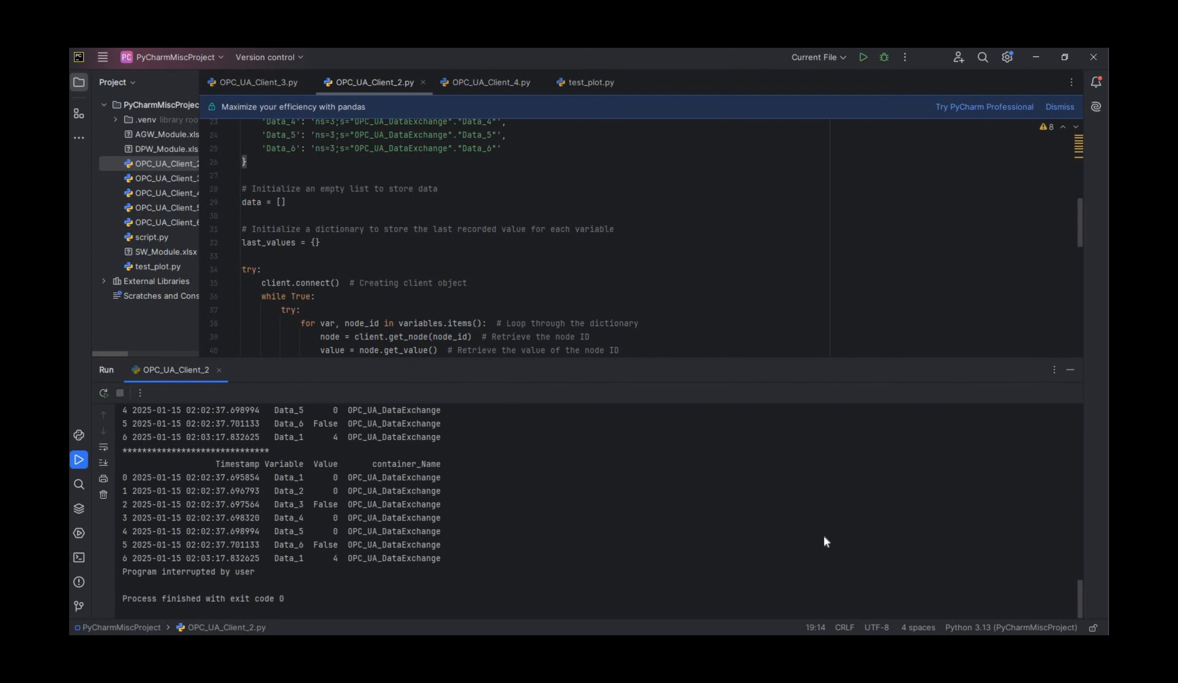
{"action": "left_click_drag", "start_coordinate": [817, 358], "coordinate": [816, 542]}
Step: Switch to TIA Portal, take PLC_1 offline and review the certificate settings of its OPC UA server
{"action": "key", "text": "alt+Tab"}
{"action": "left_click", "coordinate": [282, 629]}
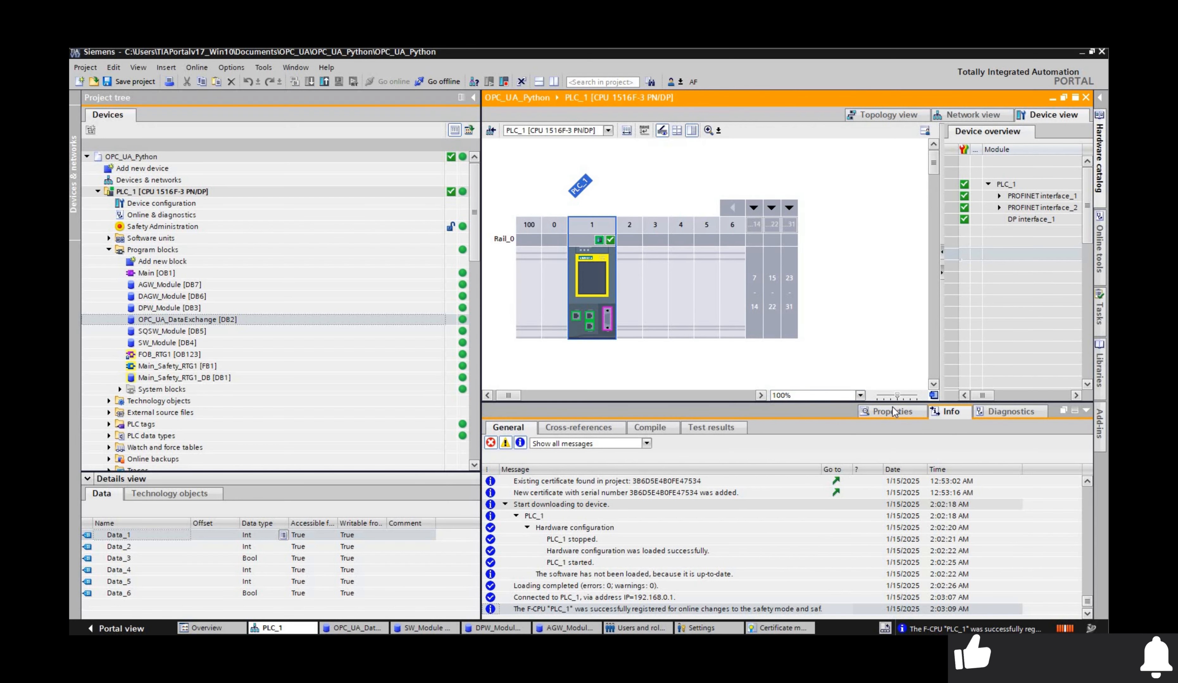
{"action": "left_click", "coordinate": [893, 412]}
{"action": "left_click", "coordinate": [541, 524]}
{"action": "left_click", "coordinate": [442, 82]}
{"action": "left_click", "coordinate": [690, 422]}
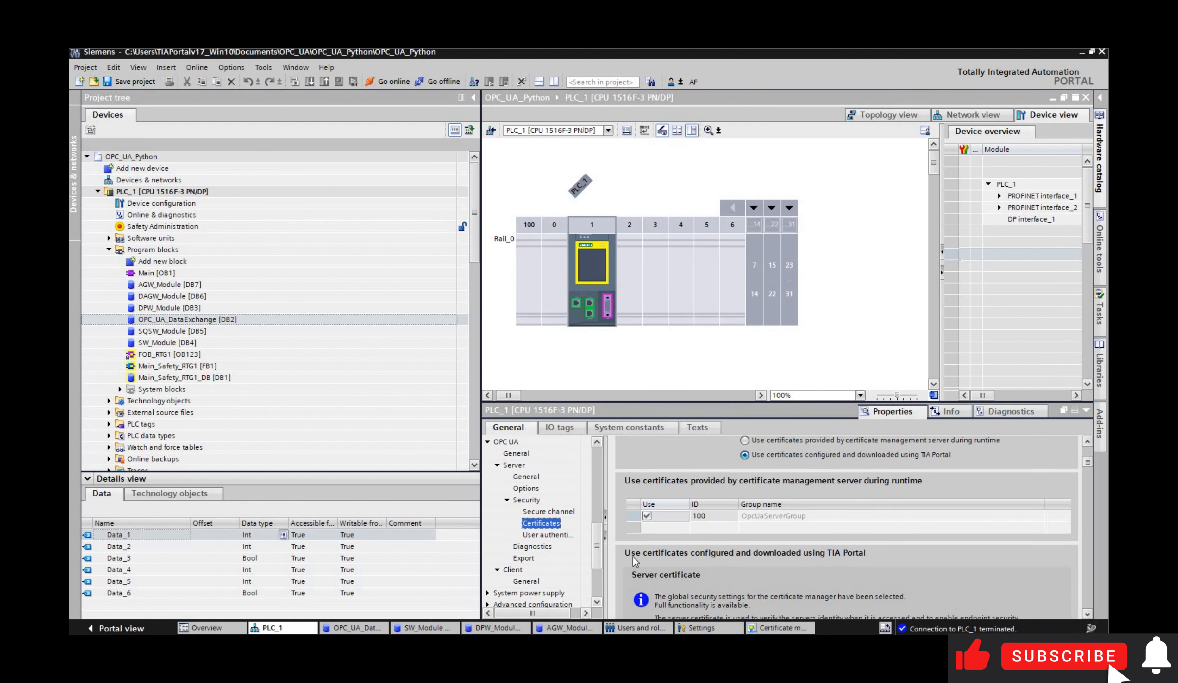
{"action": "scroll", "coordinate": [636, 562], "scroll_direction": "down", "scroll_amount": 5}
{"action": "scroll", "coordinate": [635, 562], "scroll_direction": "up", "scroll_amount": 6}
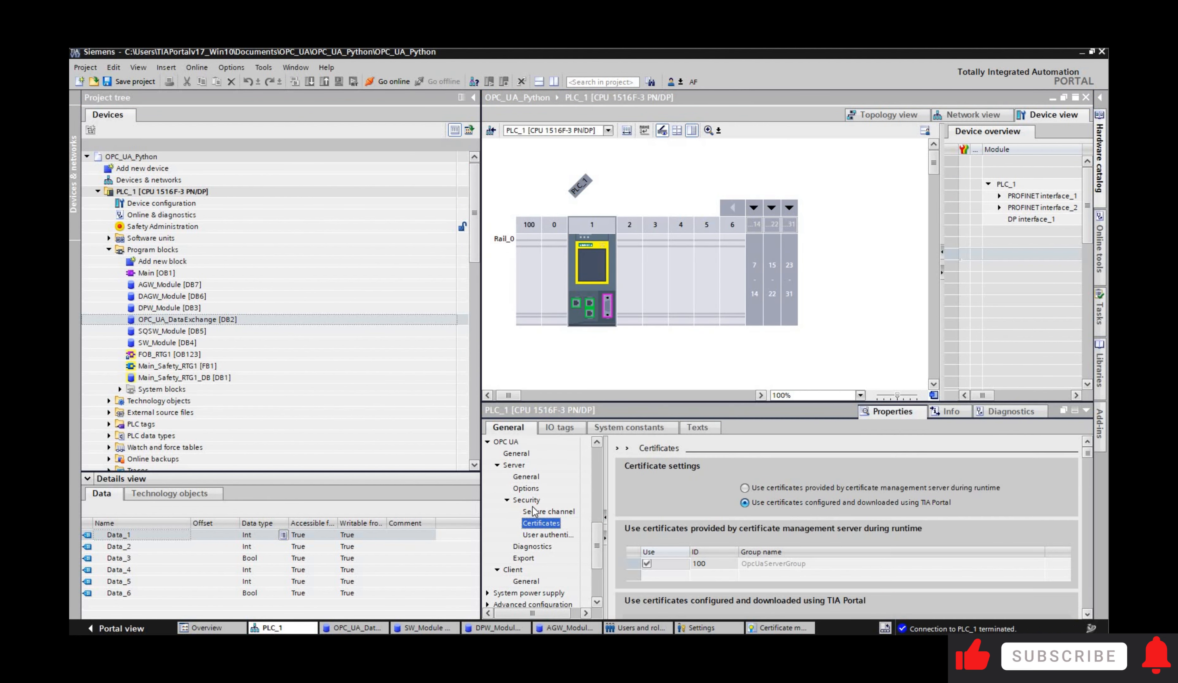
Step: Deactivate the No security policy in the OPC UA server's secure channel settings and save the project
{"action": "left_click", "coordinate": [533, 511]}
{"action": "left_click", "coordinate": [653, 568]}
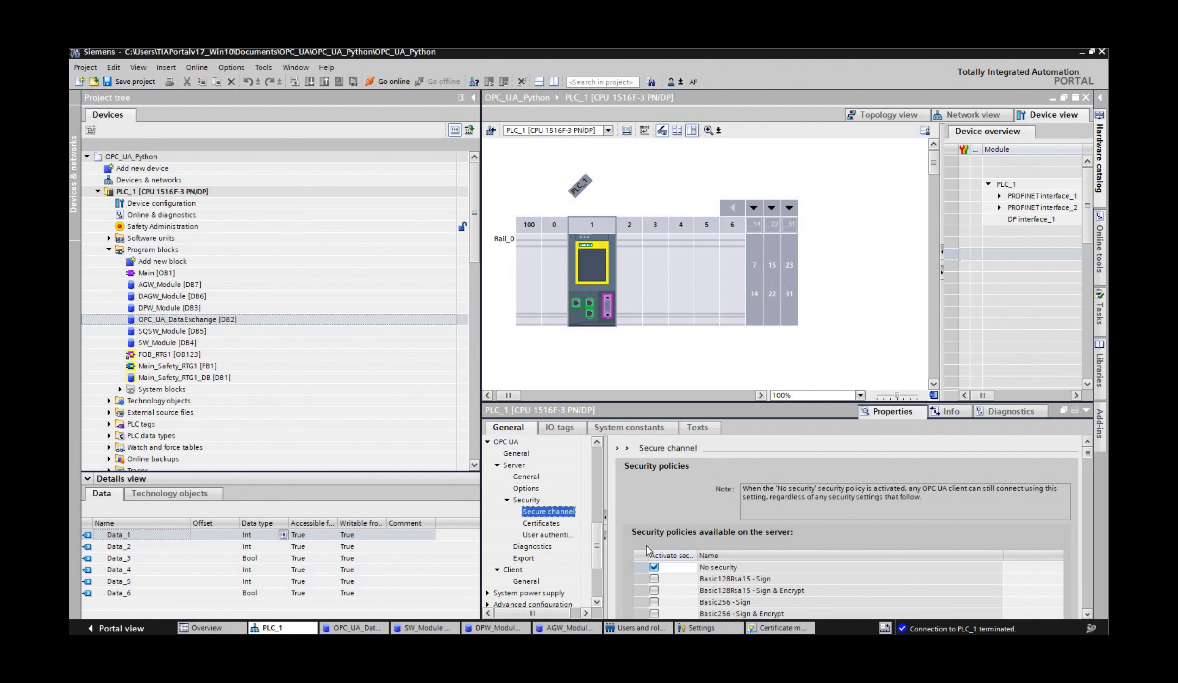
{"action": "key", "text": "ctrl+s"}
Step: Load the hardware configuration without the No security policy into PLC_1 and finish the download
{"action": "left_click", "coordinate": [242, 190]}
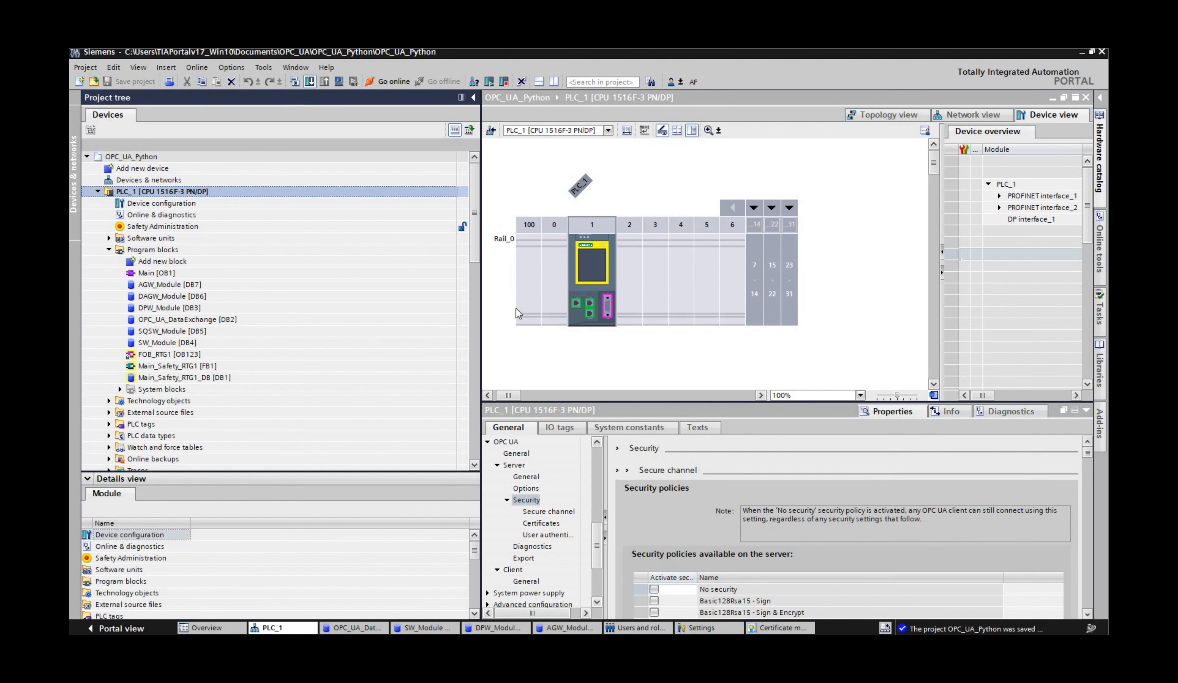
{"action": "key", "text": "ctrl+l"}
{"action": "left_click", "coordinate": [726, 461]}
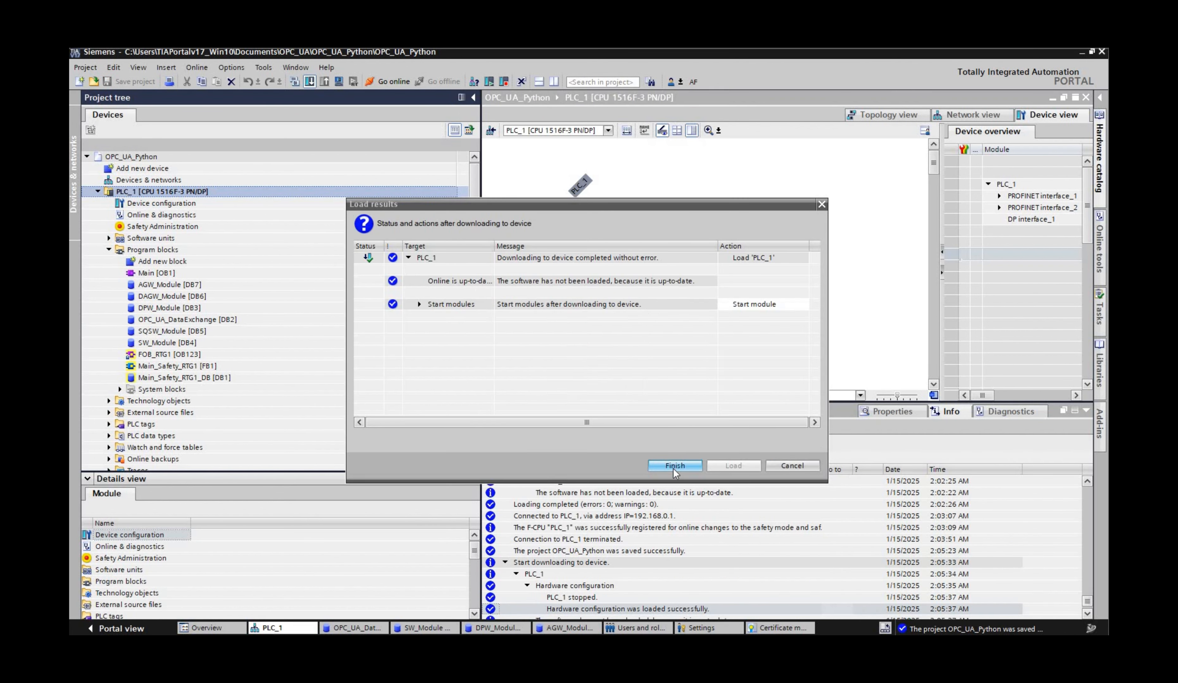
{"action": "left_click", "coordinate": [672, 469]}
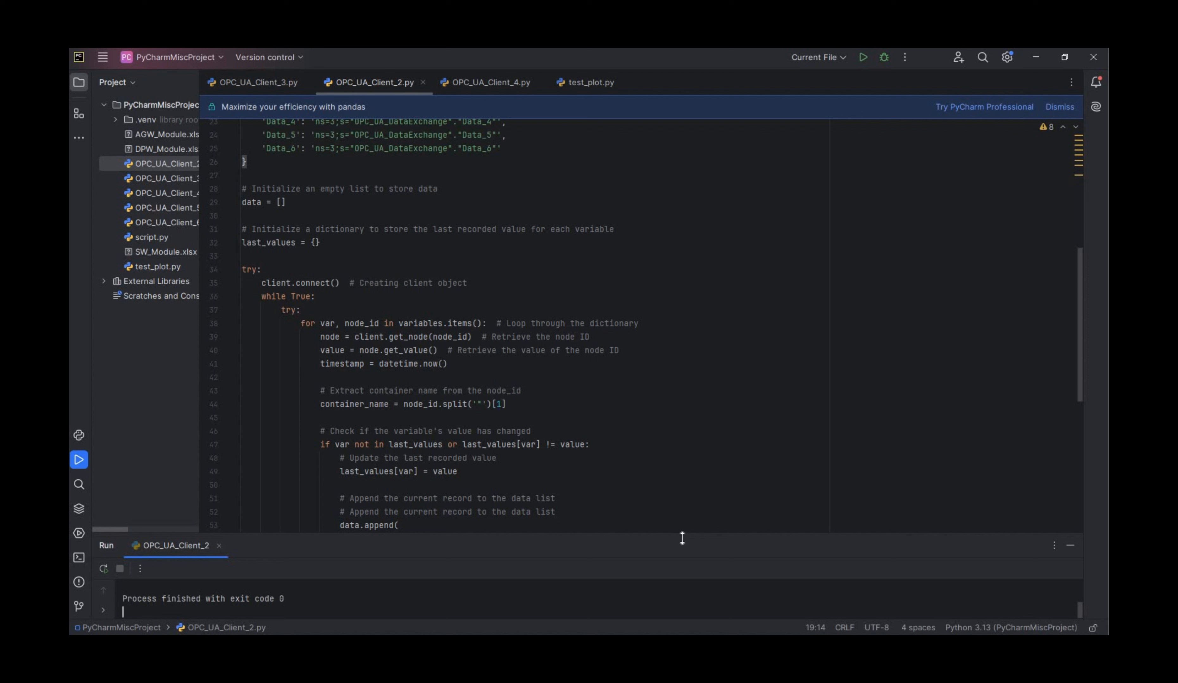
Step: Switch to PyCharm, run OPC_UA_Client_2.py again and read back through its console output
{"action": "left_click", "coordinate": [866, 57]}
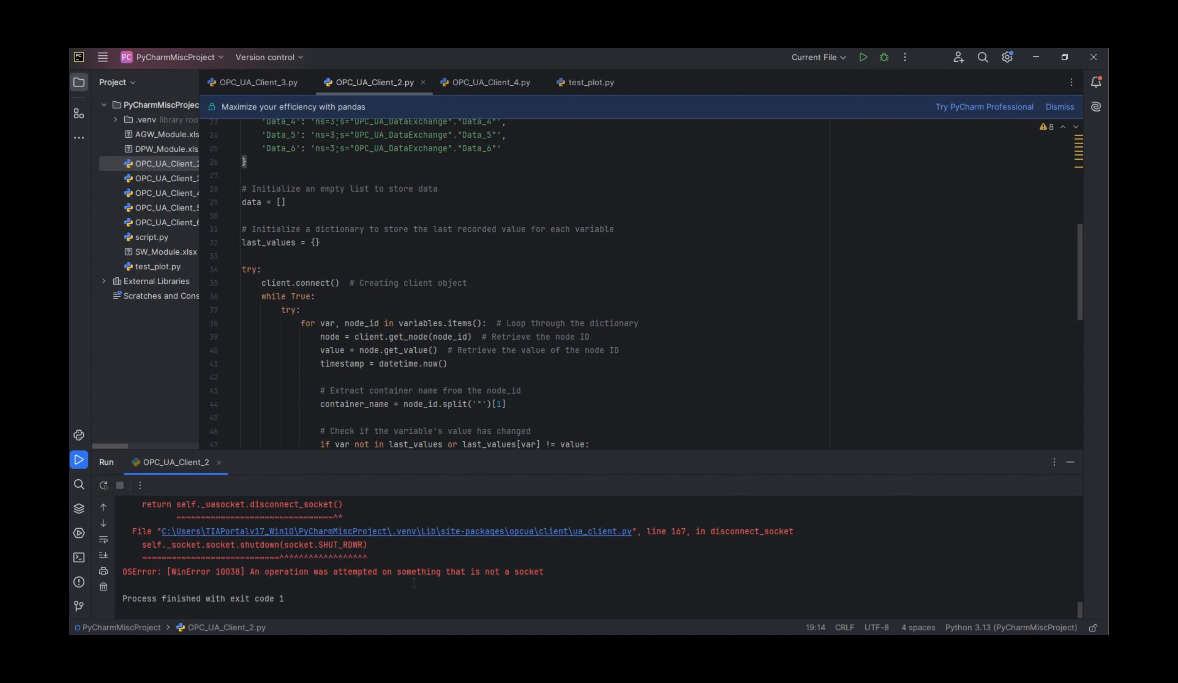
{"action": "scroll", "coordinate": [414, 583], "scroll_direction": "up", "scroll_amount": 1}
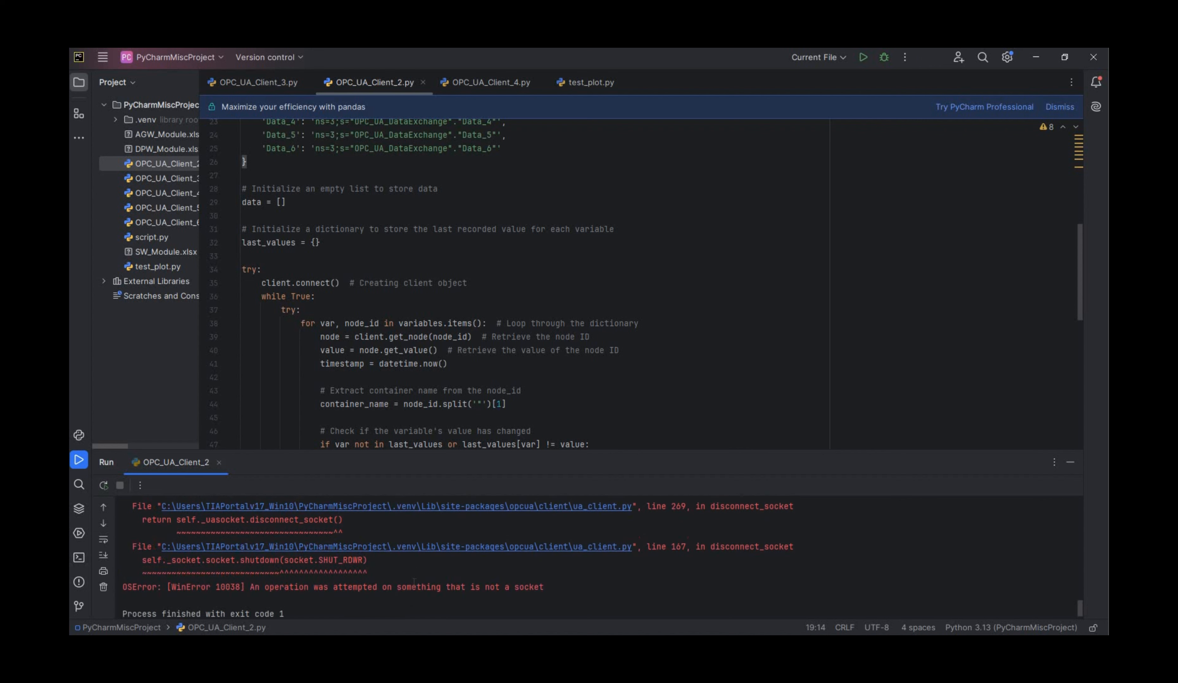
{"action": "scroll", "coordinate": [414, 583], "scroll_direction": "up", "scroll_amount": 4}
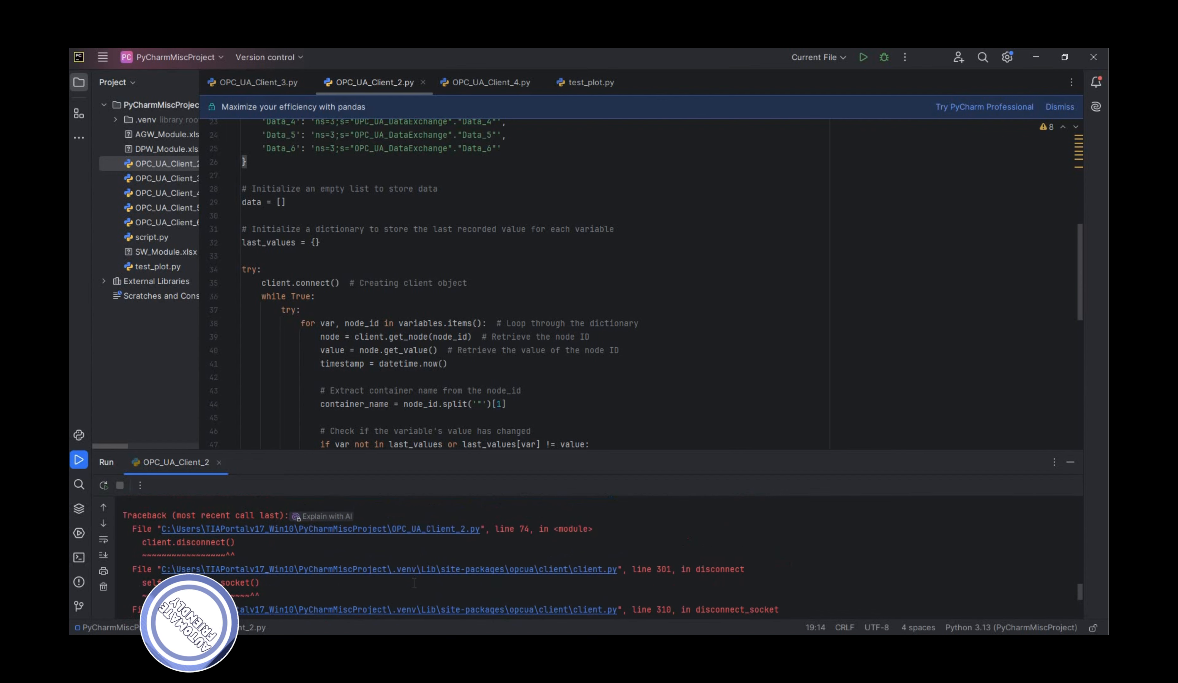
{"action": "scroll", "coordinate": [414, 582], "scroll_direction": "up", "scroll_amount": 5}
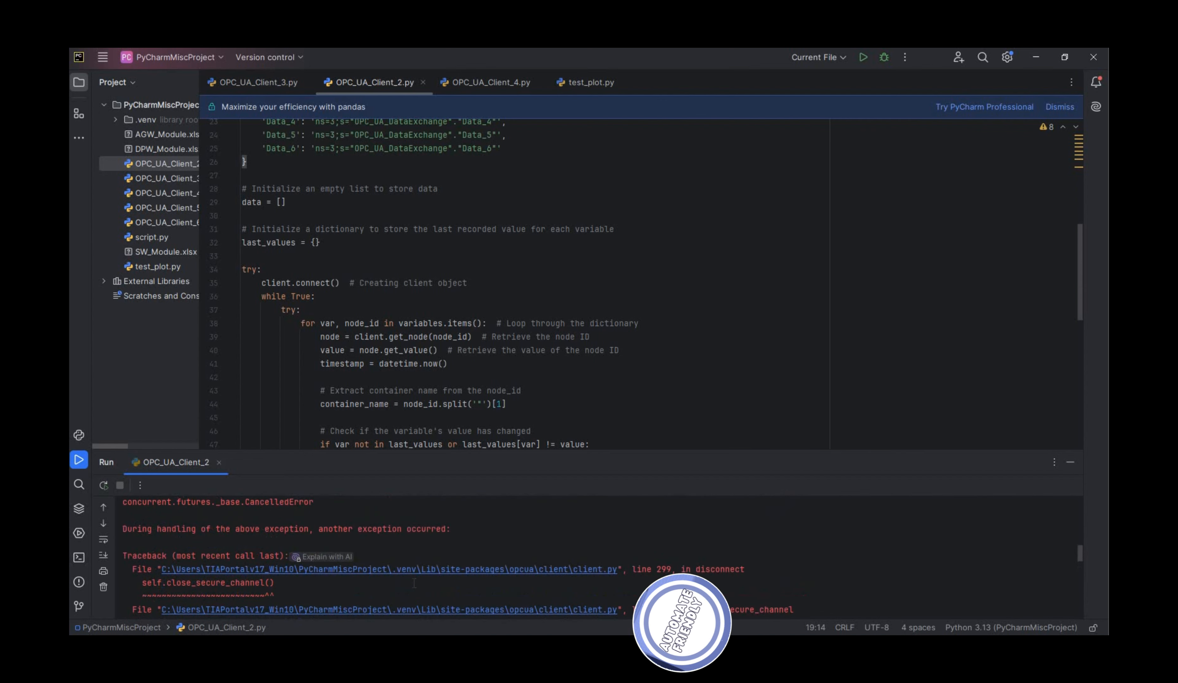
{"action": "scroll", "coordinate": [414, 582], "scroll_direction": "up", "scroll_amount": 5}
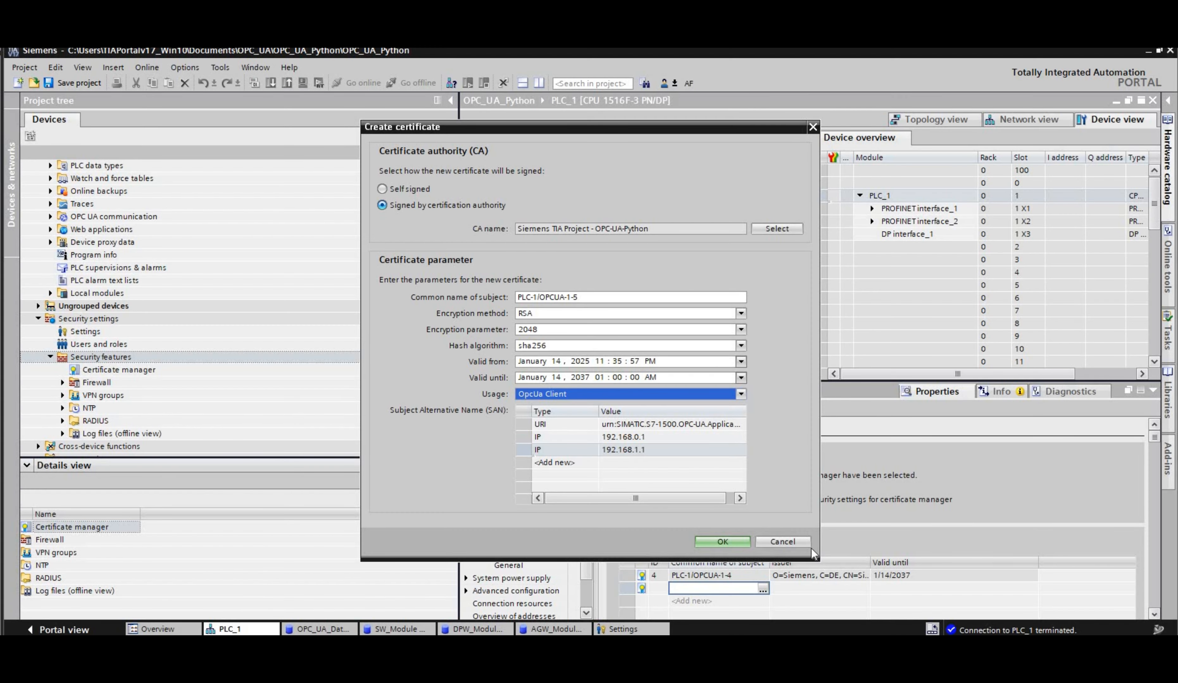
Step: Switch to TIA Portal and open the certificate selection for a second device certificate in PLC_1's certificate manager
{"action": "left_click", "coordinate": [763, 589]}
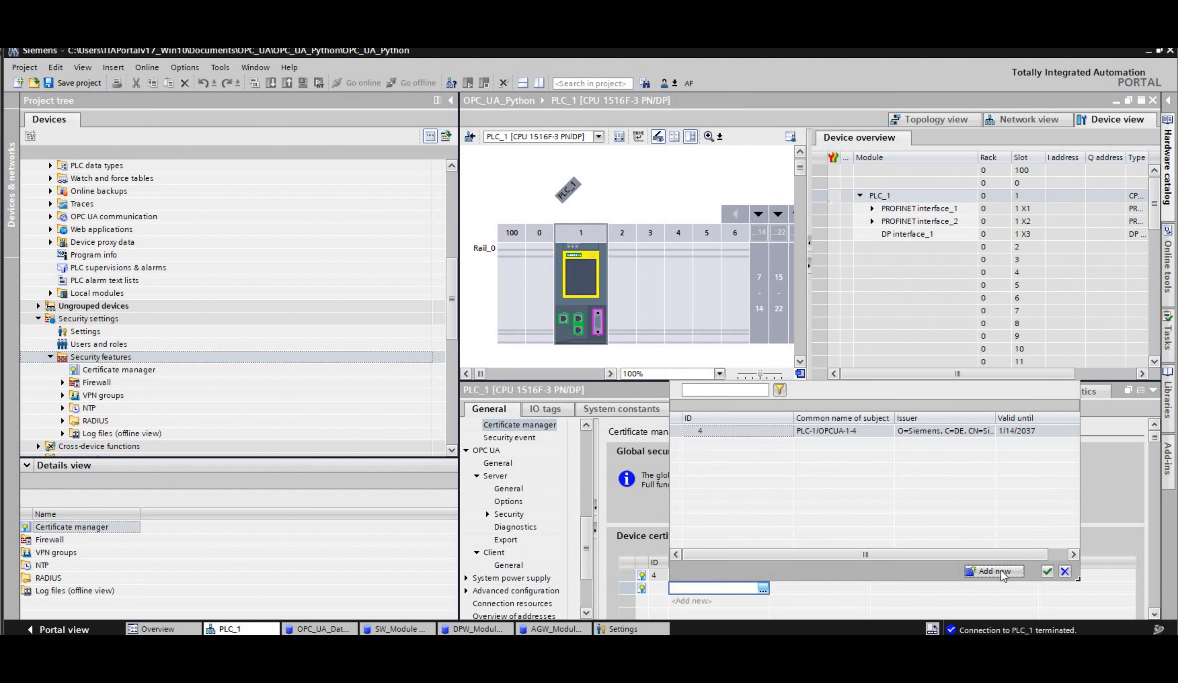